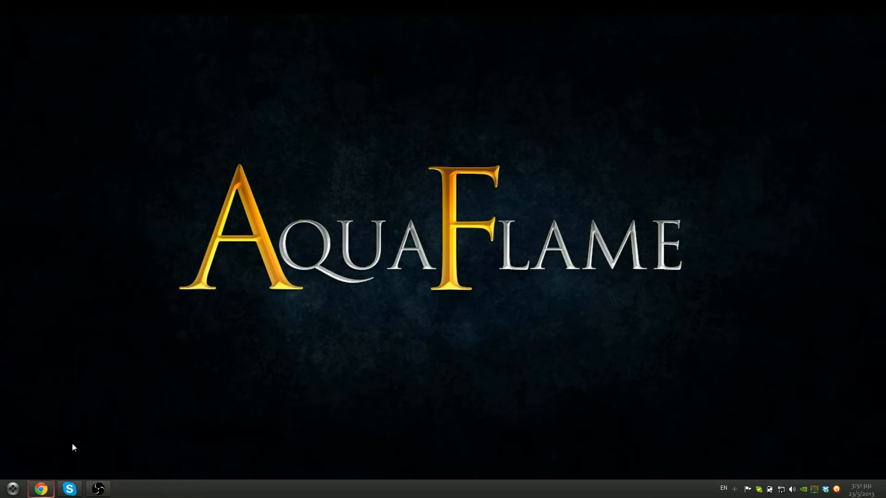
Search 'aquaflame' in Chrome and open the AquaFlameCMS 1.0 About page on aquaflame.org
left_click(38, 489)
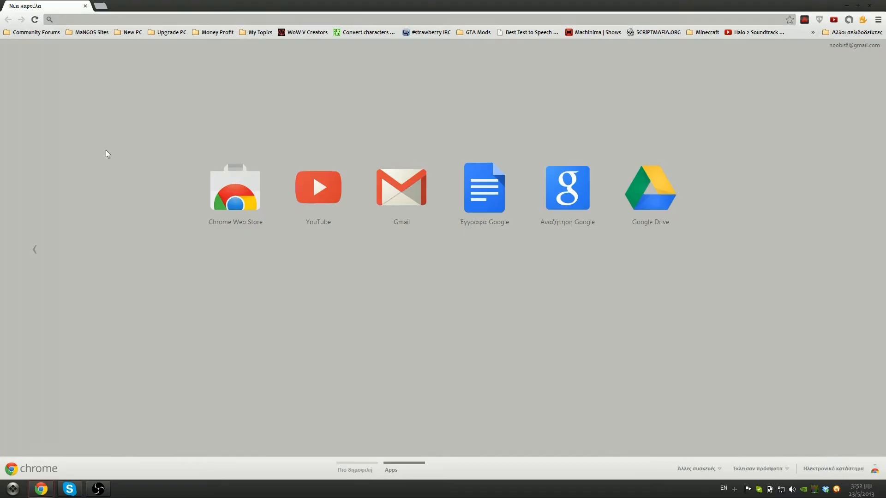
type("aquaflame.org")
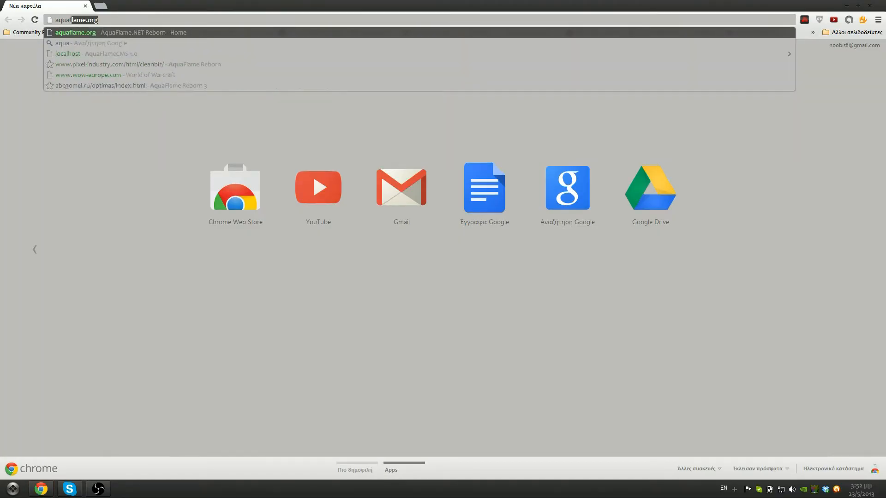
key("Return")
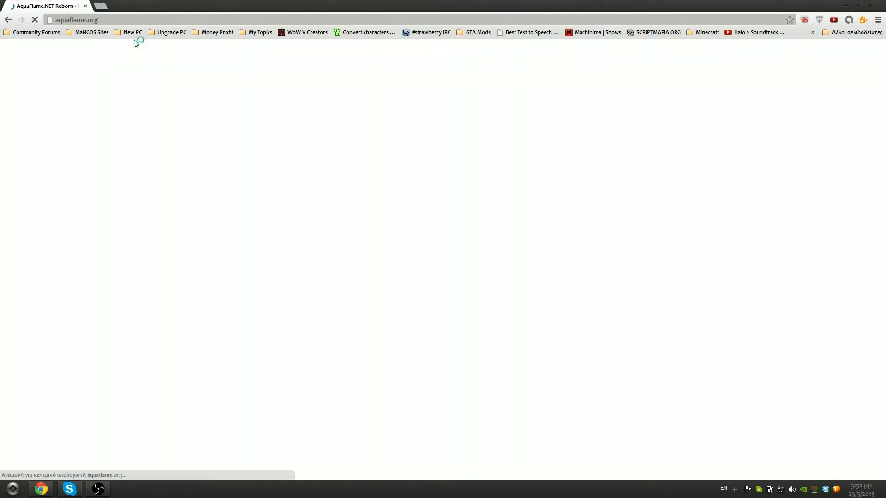
mouse_move(274, 99)
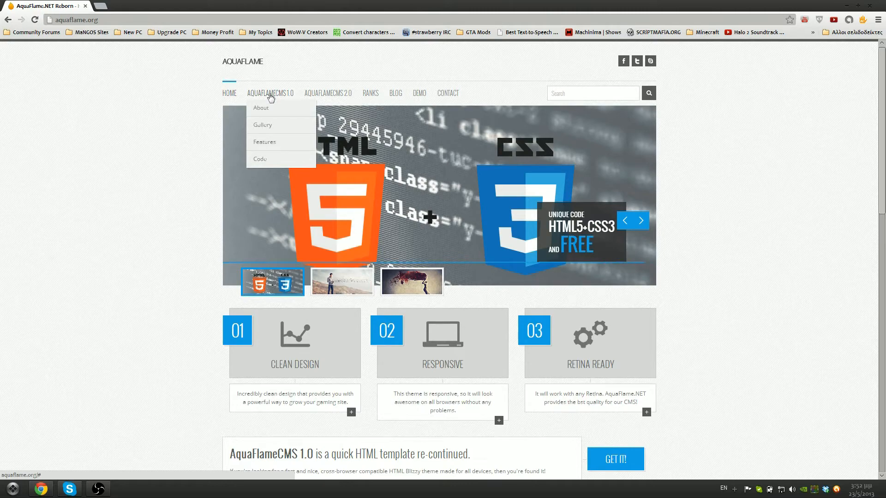
left_click(300, 113)
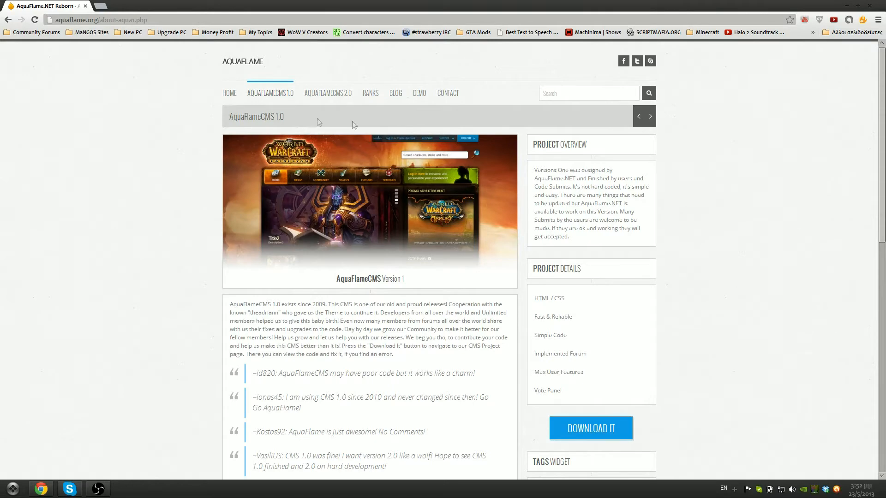
scroll(517, 166, "down", 3)
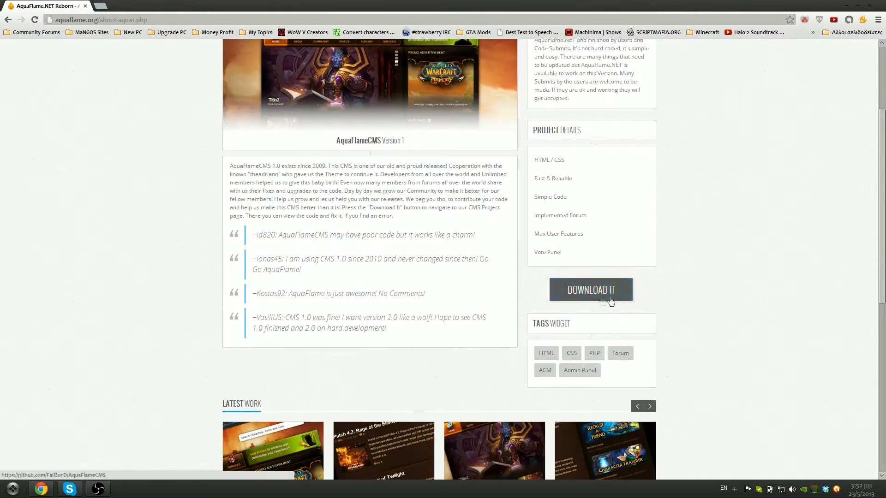
Follow DOWNLOAD IT to the GitHub repository, start the master ZIP download, then cancel it
left_click(624, 291)
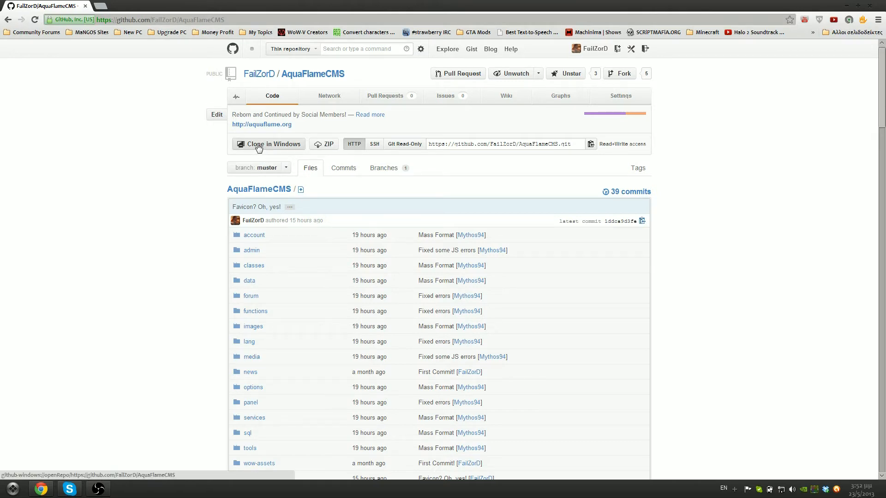
left_click(328, 145)
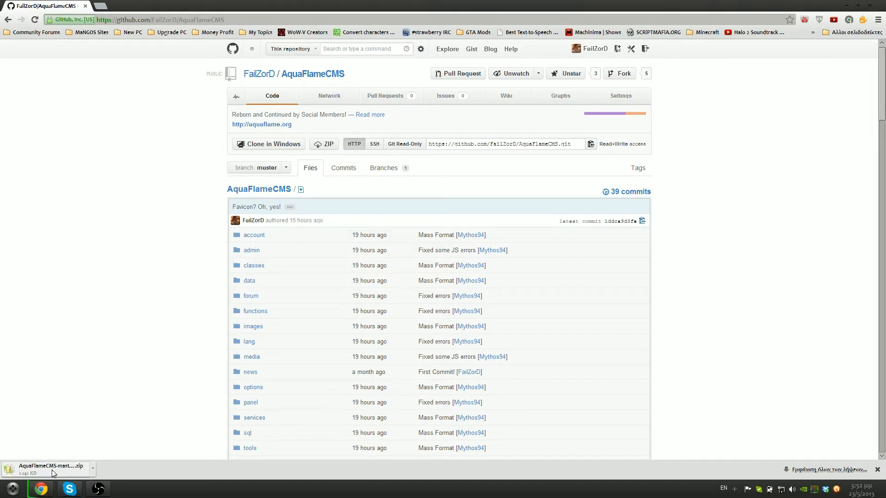
left_click(93, 469)
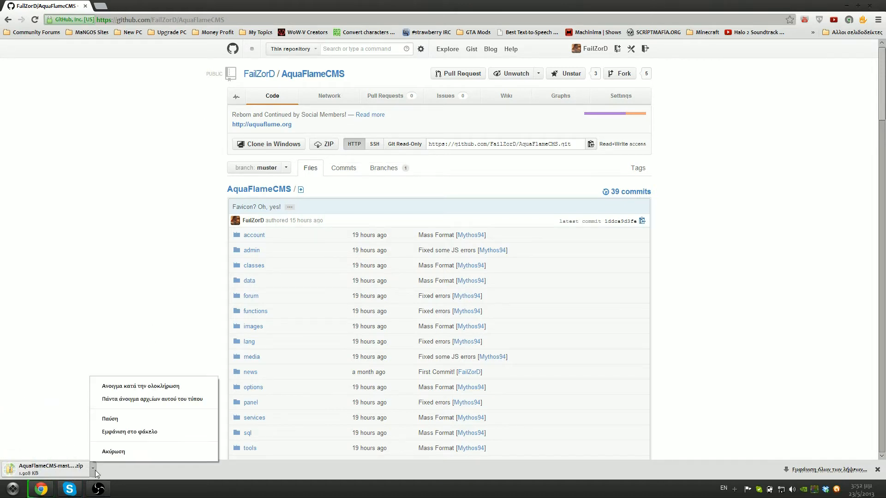
left_click(113, 452)
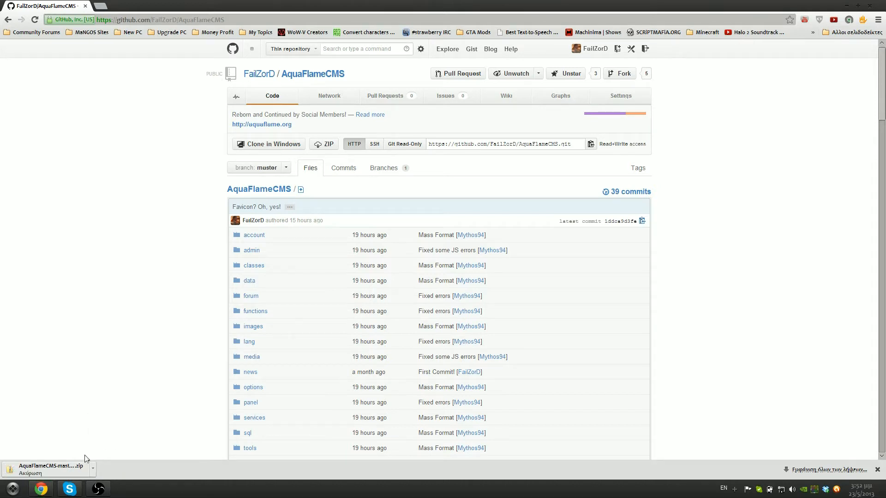
left_click(13, 489)
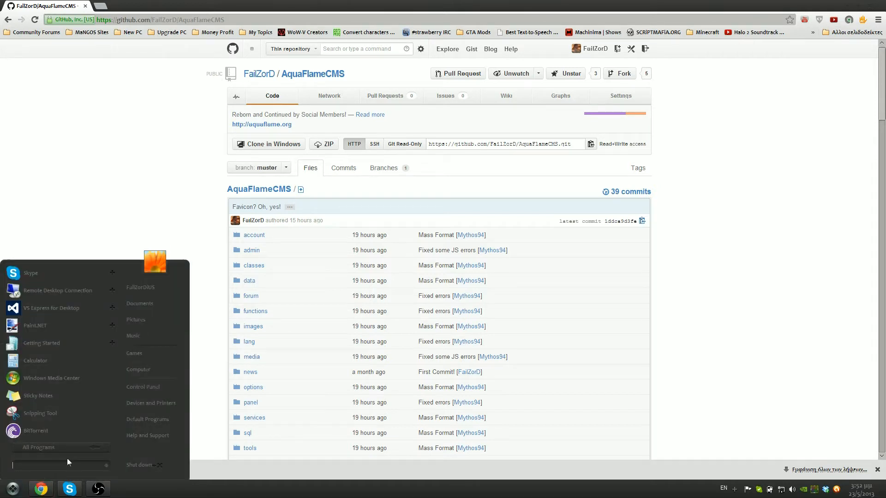
Show the Downloads folder in Explorer, centred on a cleared desktop
left_click(153, 305)
left_click(170, 104)
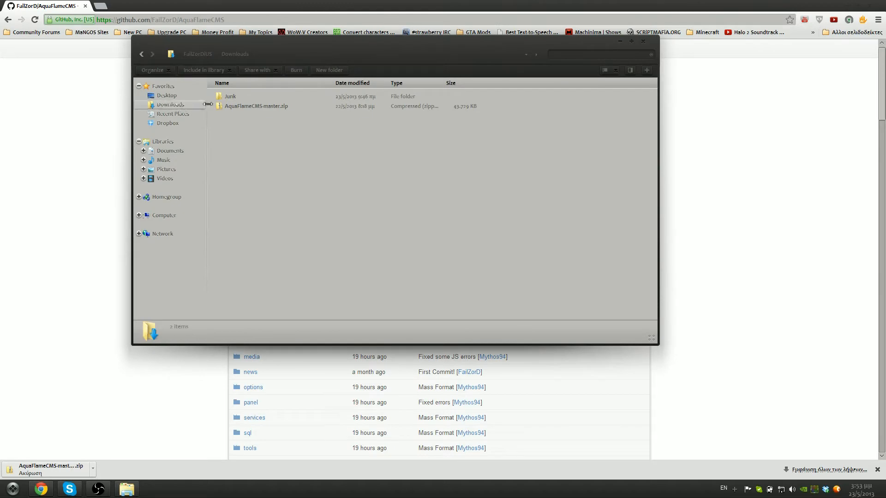
left_click_drag(239, 43, 453, 97)
left_click(845, 8)
left_click_drag(730, 101, 557, 106)
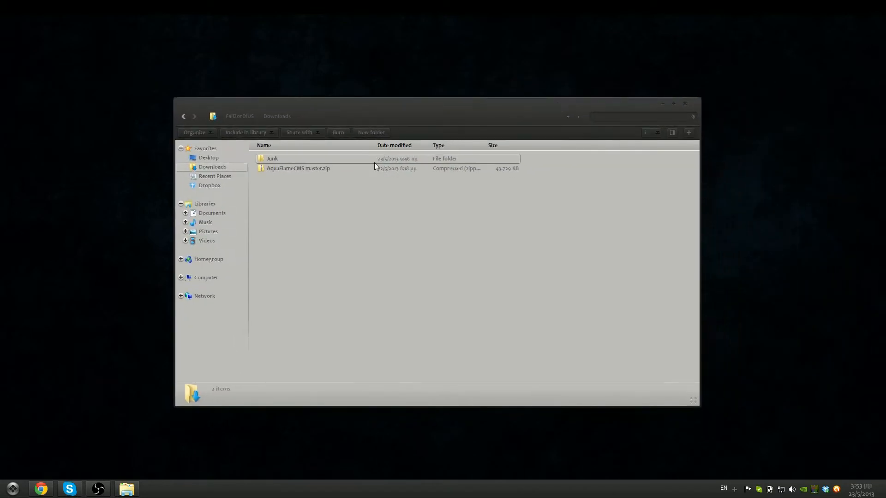
Copy the AquaFlameCMS-master folder out of AquaFlameCMS-master.zip into Downloads and show the detailed copy progress
double_click(297, 168)
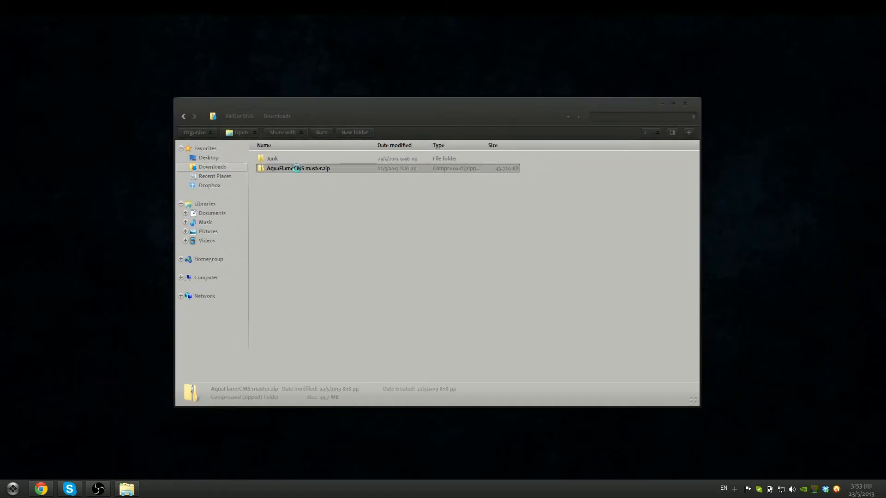
left_click(293, 160)
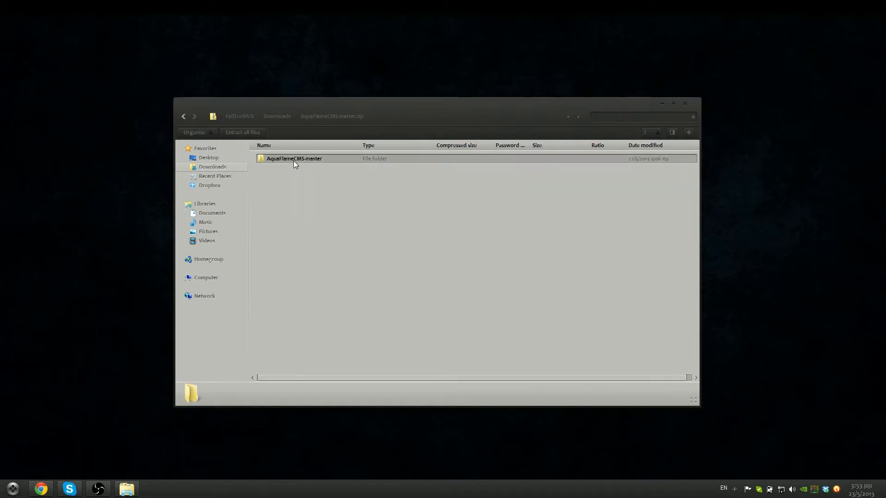
left_click(184, 117)
left_click(304, 213)
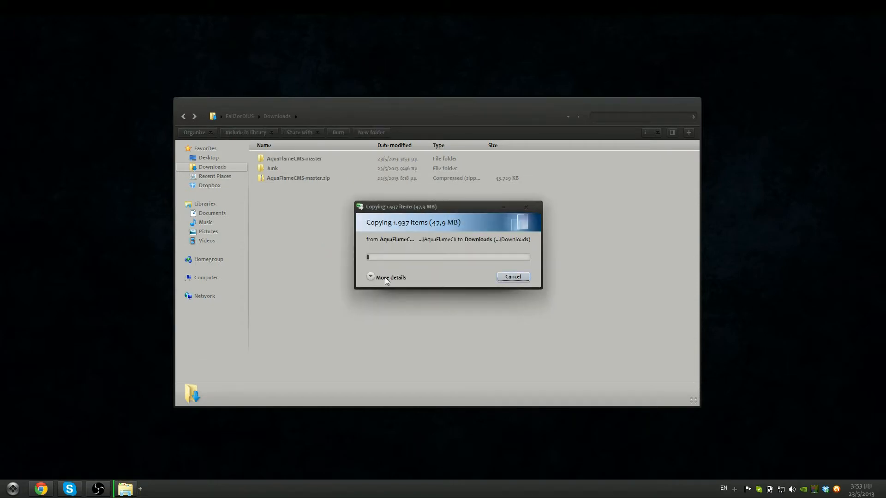
left_click(384, 278)
left_click_drag(406, 211, 69, 28)
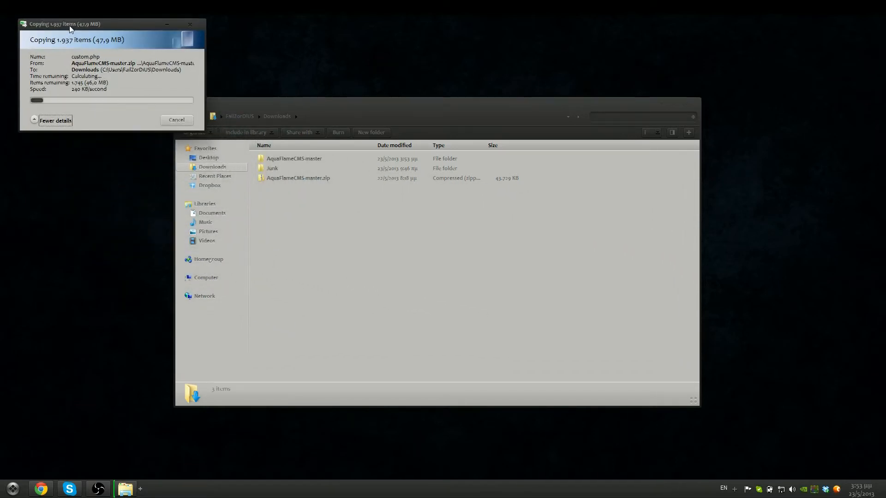
left_click_drag(228, 108, 274, 121)
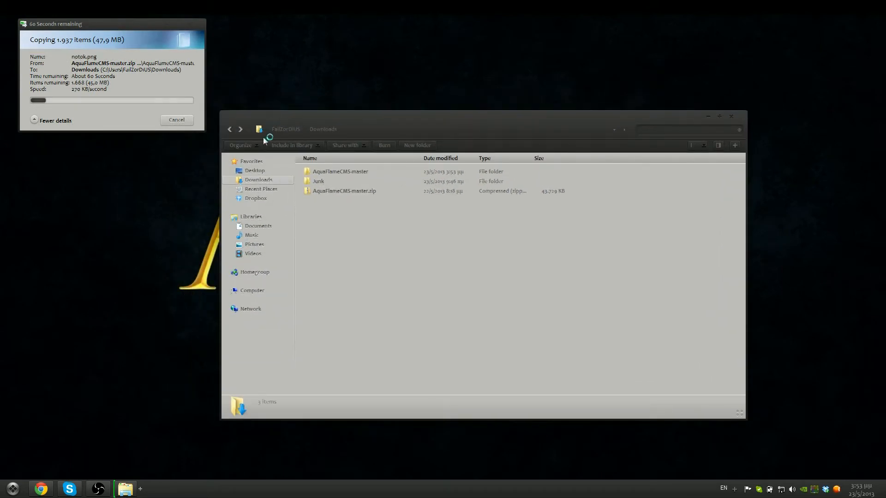
left_click(253, 292)
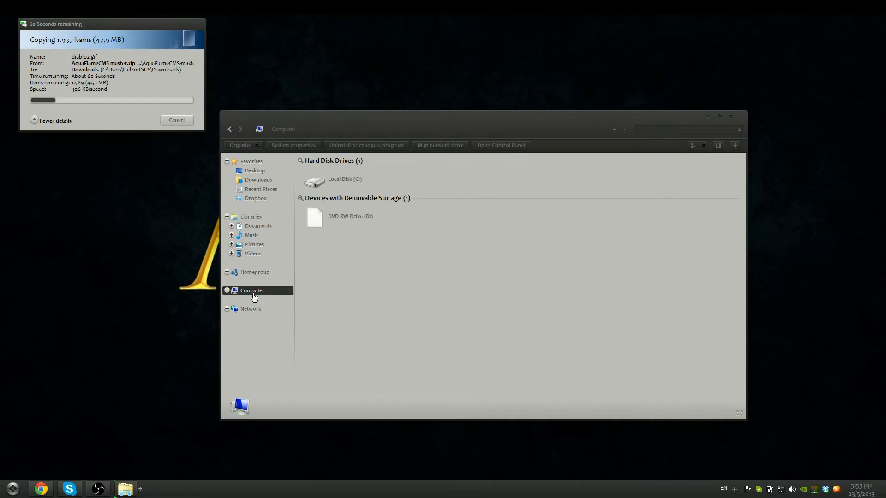
double_click(323, 180)
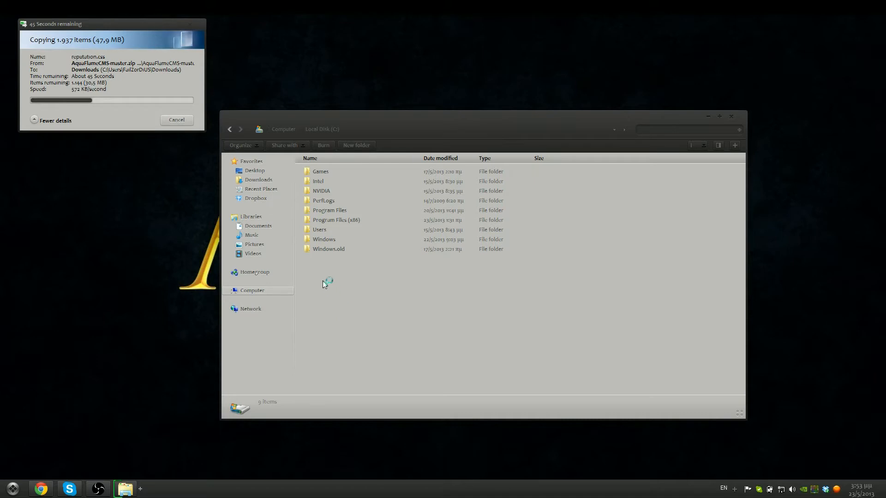
left_click(260, 181)
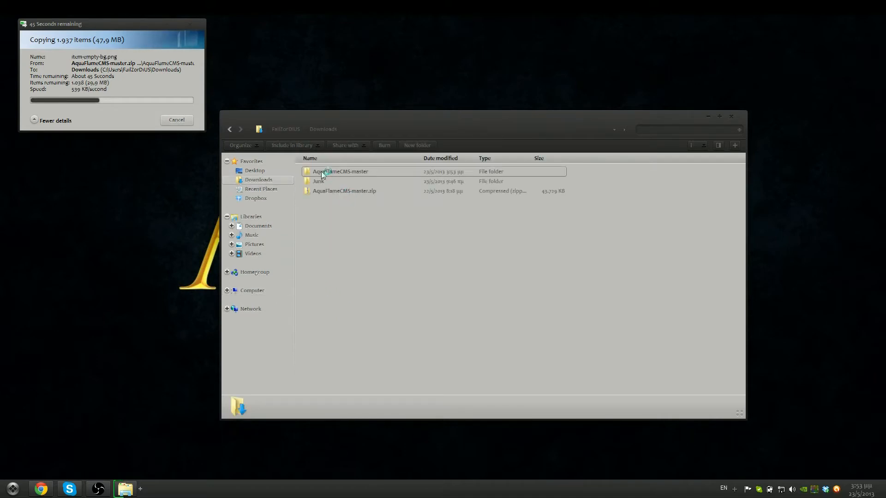
Inspect the extracted AquaFlameCMS-master folders (account through tools), then switch to the Computer drives view
double_click(321, 170)
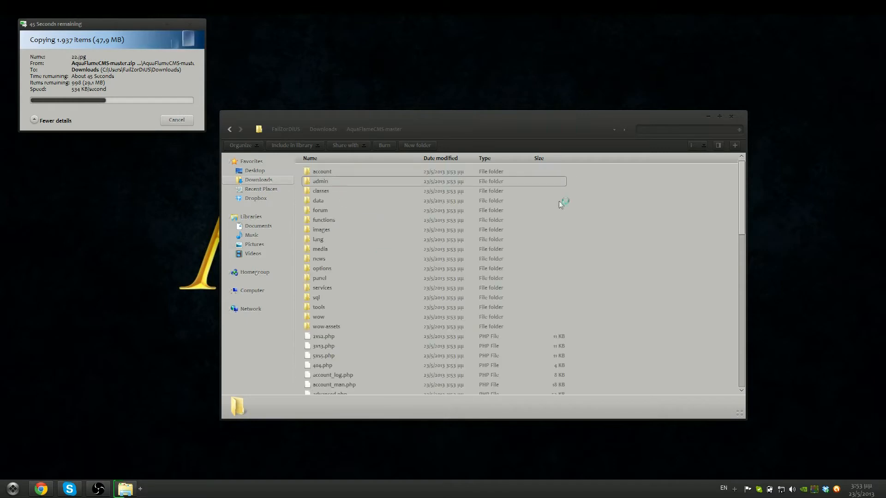
left_click(369, 303, "shift")
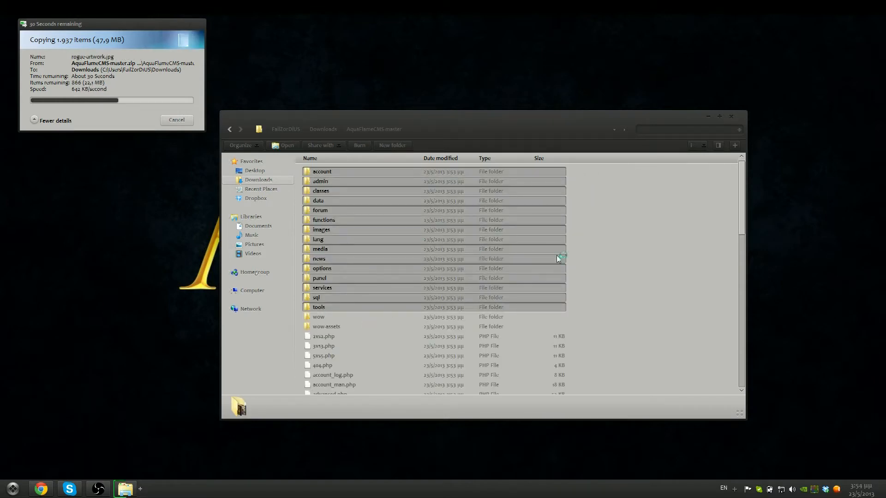
left_click(229, 130)
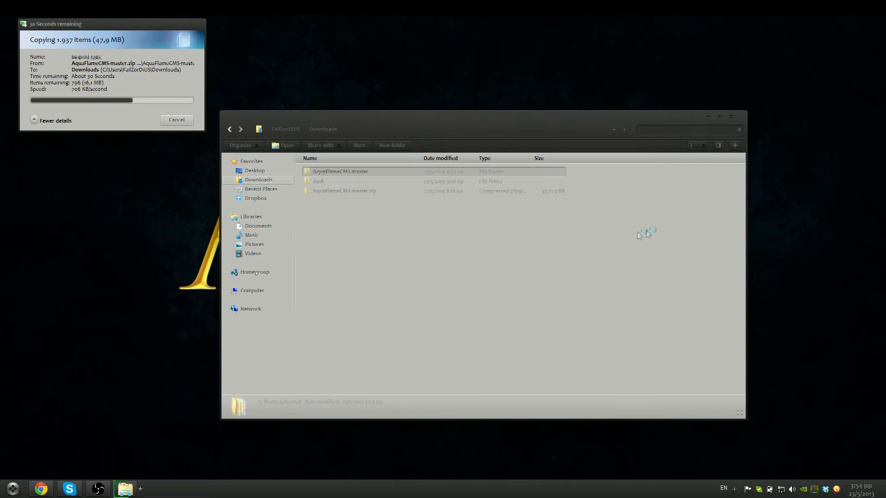
left_click(249, 291)
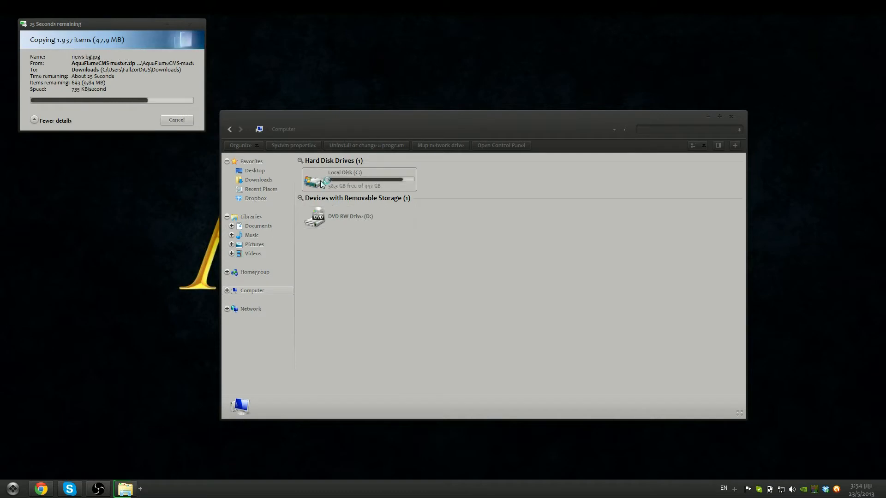
left_click(321, 183)
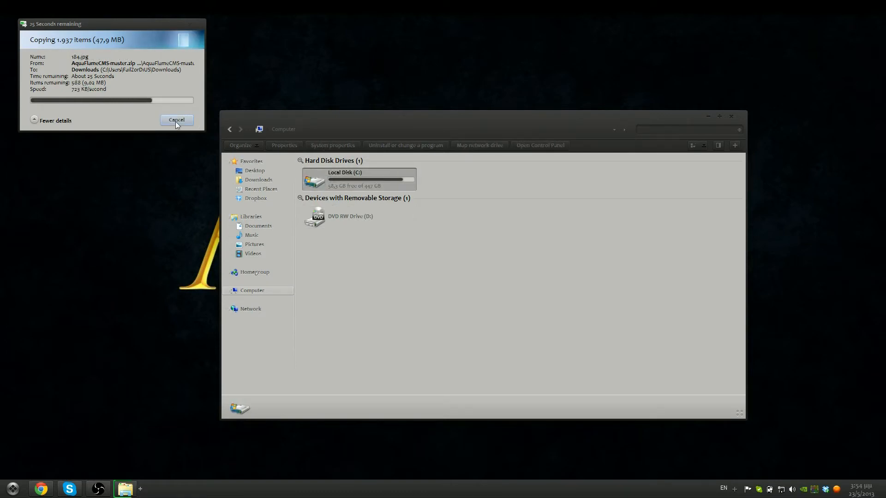
double_click(321, 187)
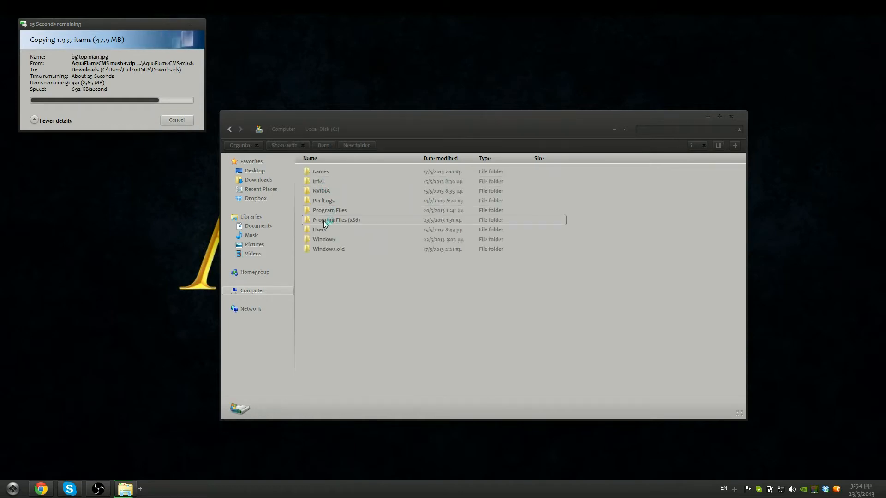
left_click(323, 221)
double_click(322, 220)
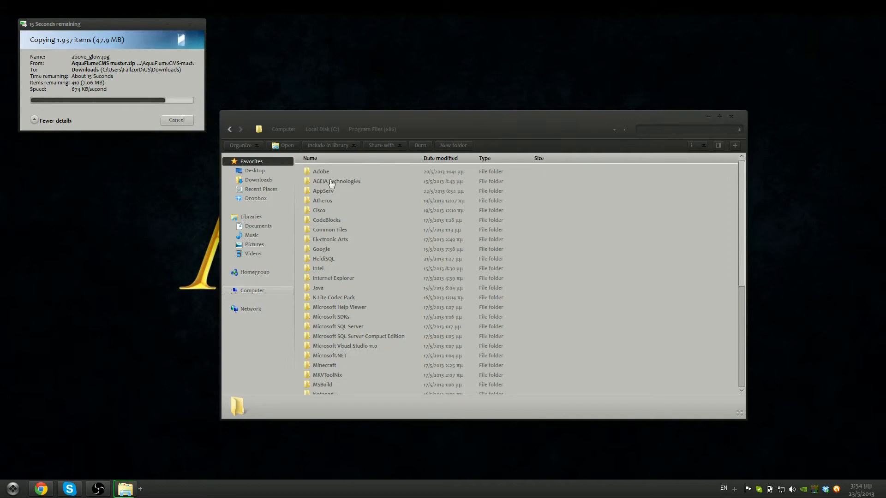
double_click(323, 191)
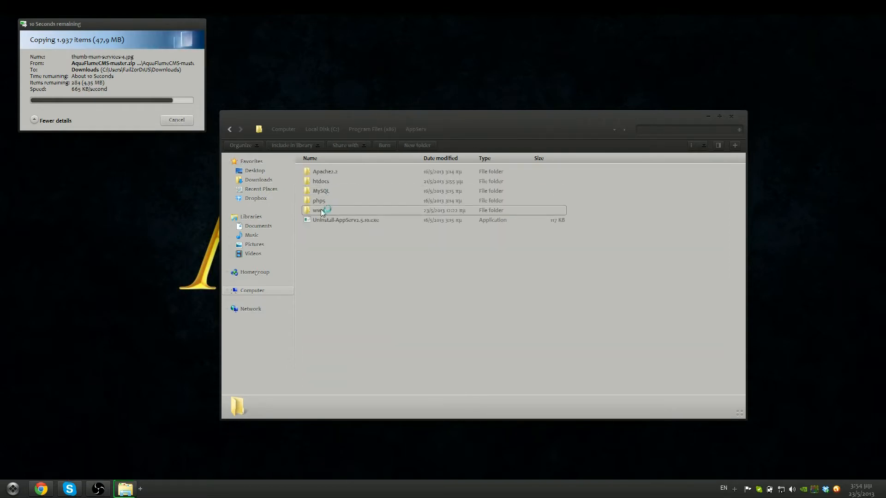
left_click(361, 211)
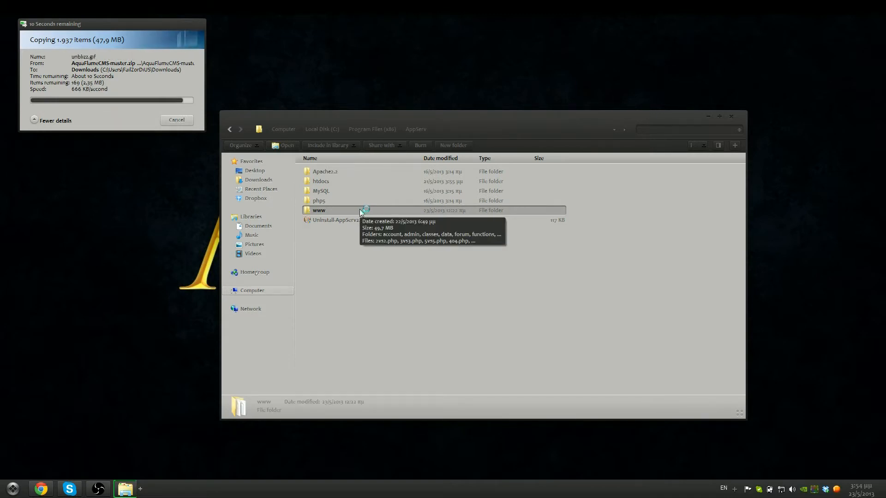
double_click(360, 211)
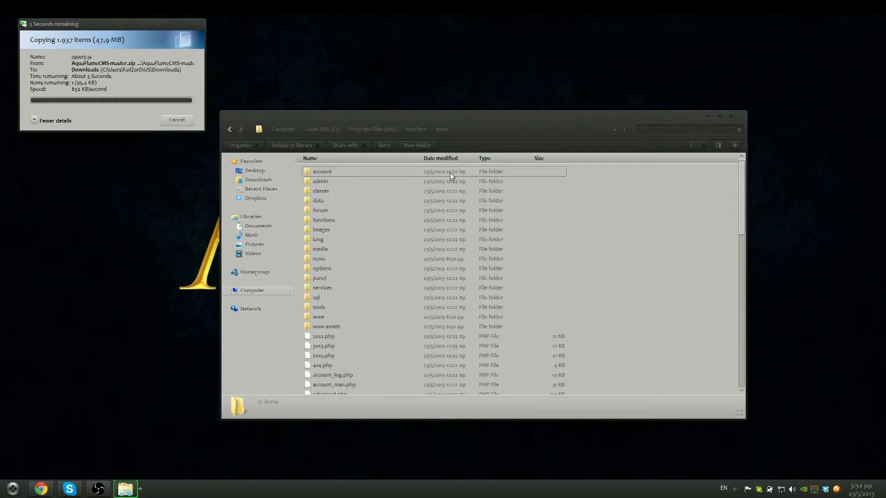
left_click_drag(596, 174, 405, 444)
left_click(665, 353)
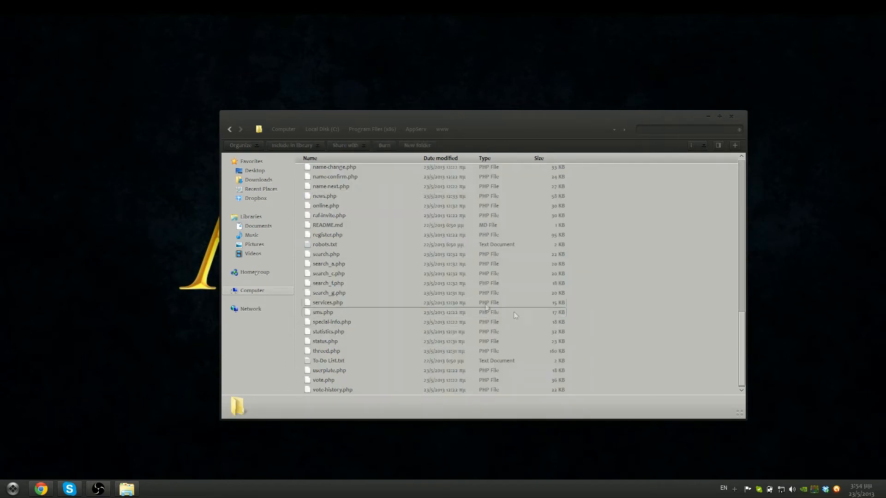
key("Home")
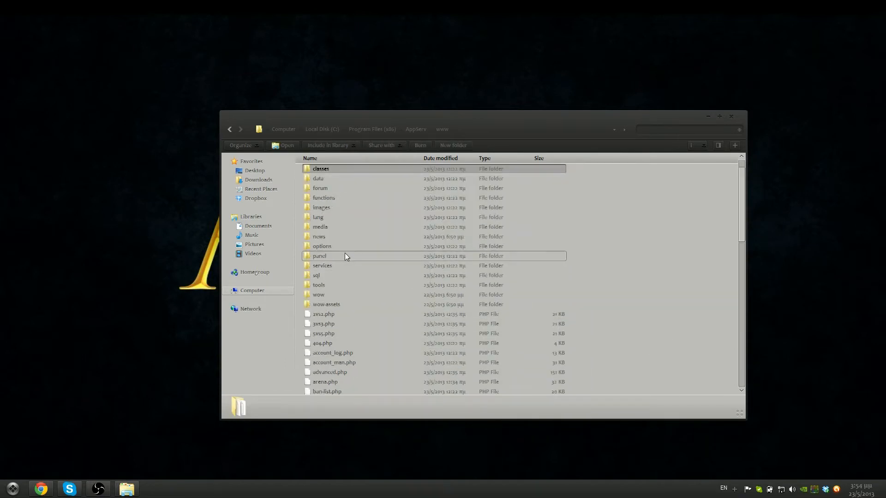
key("c")
key("c")
left_click(332, 230)
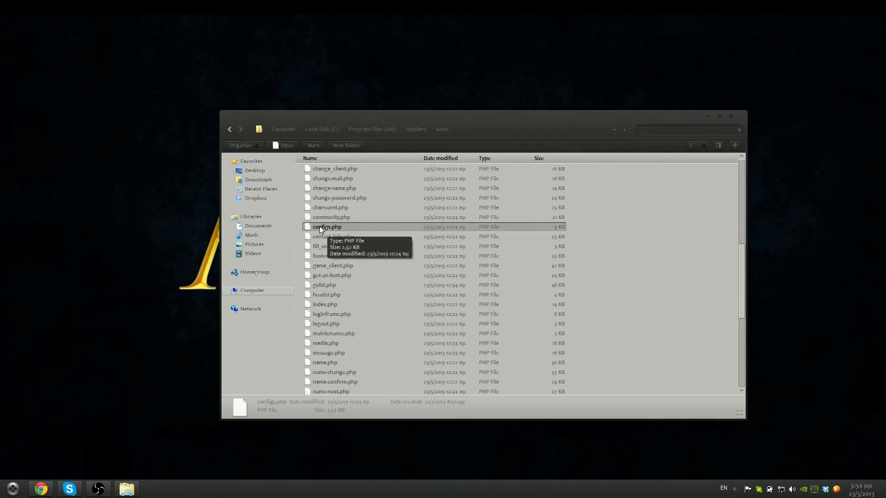
Edit configs.php with Notepad++ and look over its Mysql and Extra settings sections
right_click(321, 230)
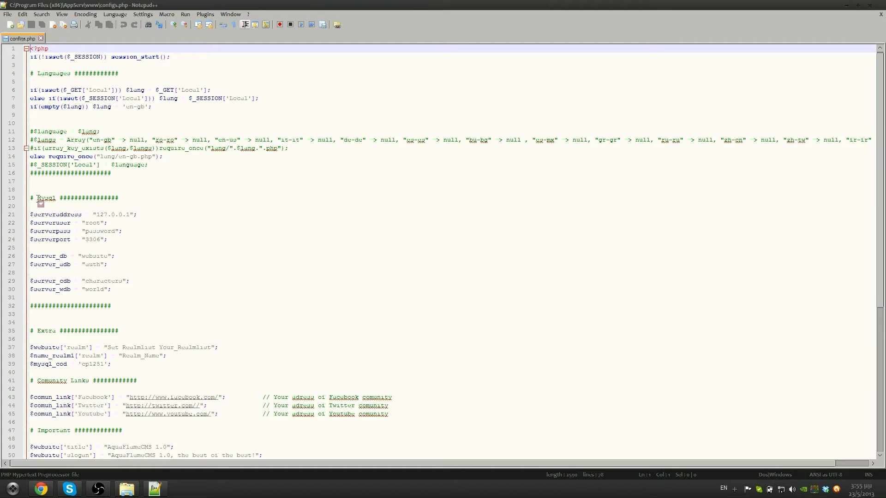
left_click_drag(38, 197, 56, 204)
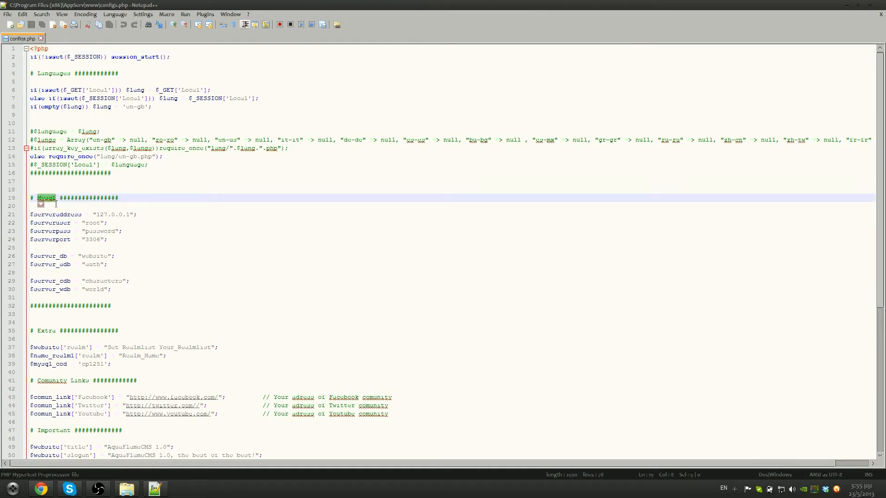
left_click(48, 330)
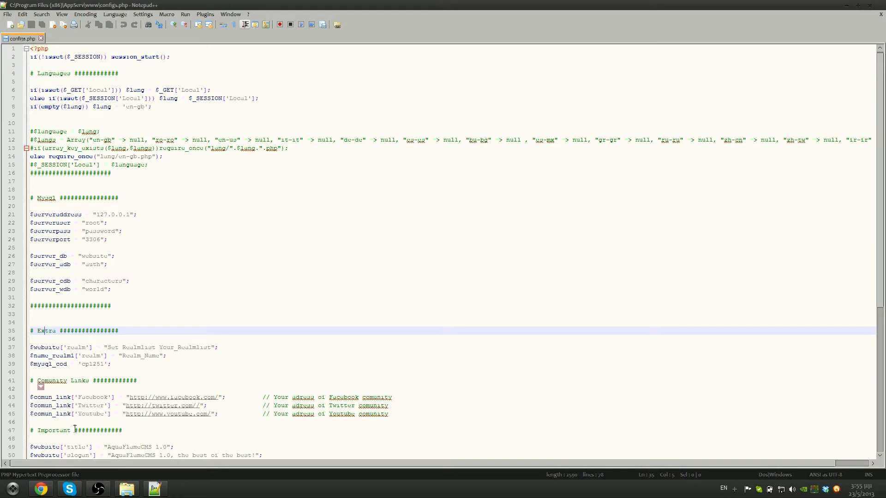
scroll(62, 434, "down", 1)
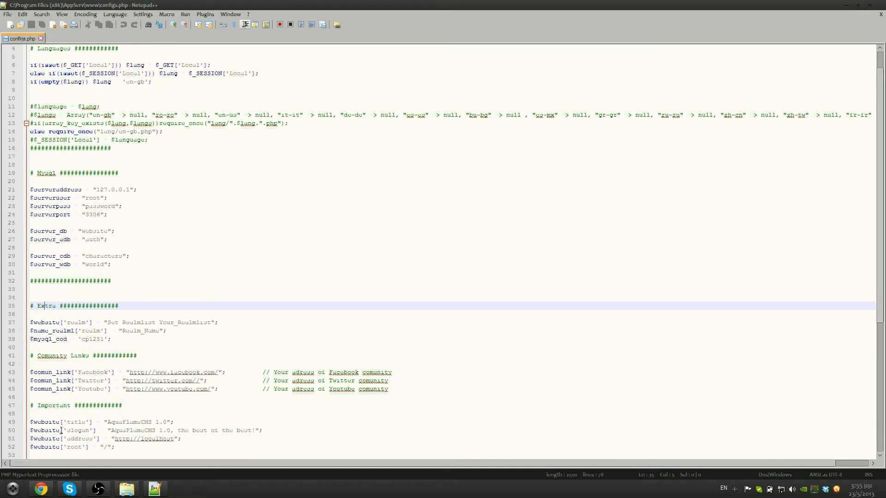
scroll(93, 279, "up", 1)
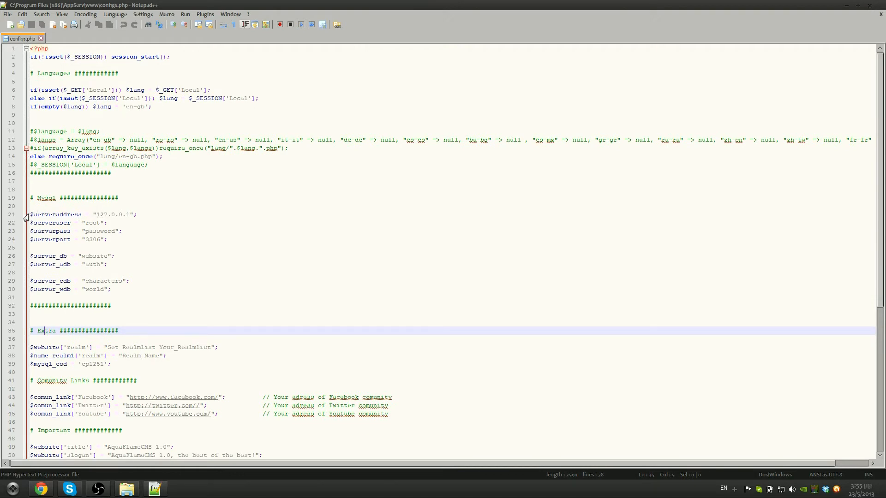
Check the server address 127.0.0.1 on the Mysql lines of configs.php
left_click_drag(30, 215, 80, 214)
left_click(98, 214)
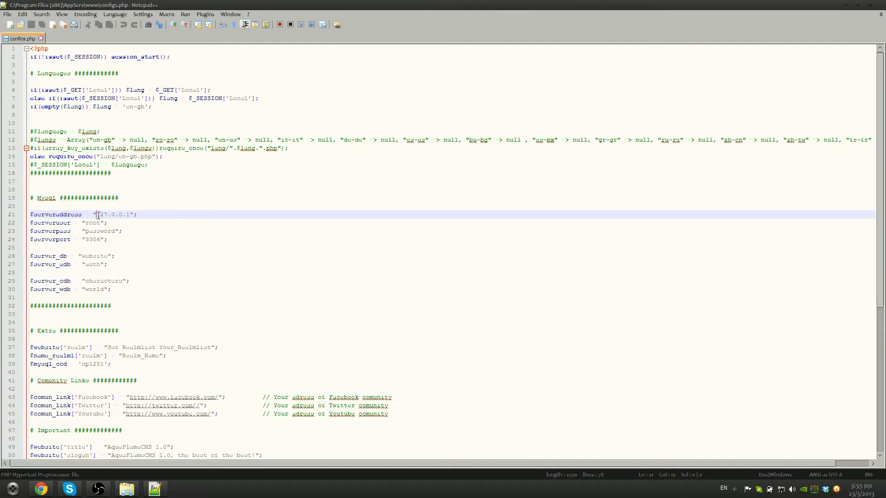
left_click_drag(95, 215, 129, 215)
left_click(113, 215)
left_click_drag(98, 214, 129, 214)
left_click(100, 223)
left_click(122, 224)
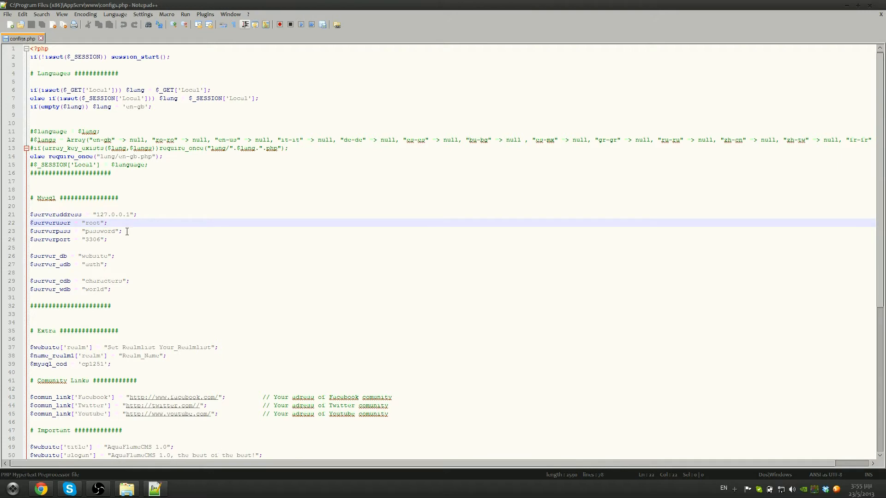
left_click_drag(96, 214, 131, 216)
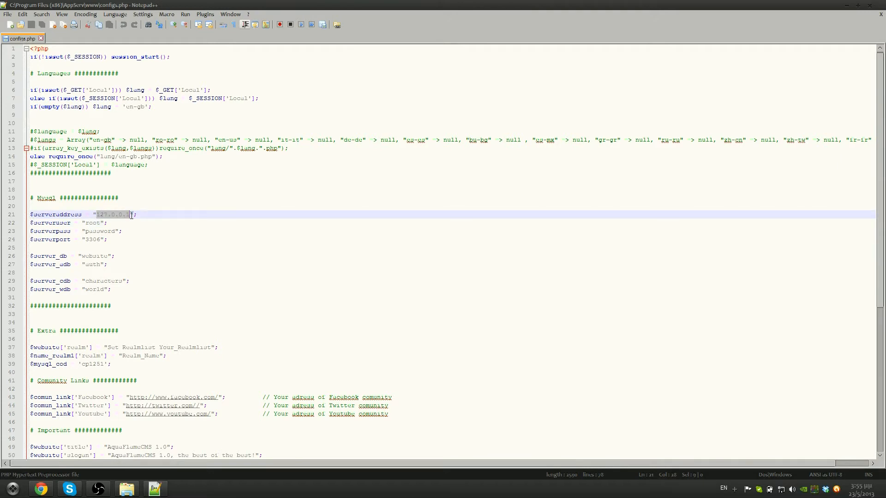
left_click(94, 223)
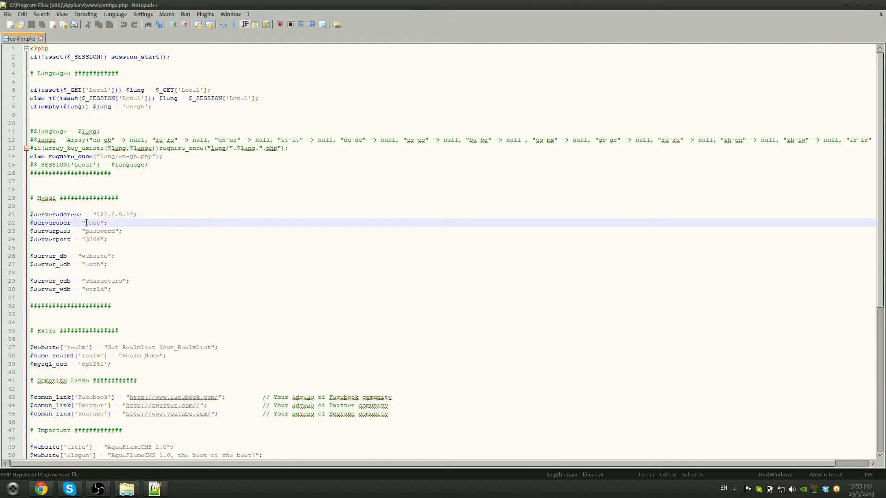
Re-enter the $serveruser database user name and the $serverpass password values
left_click_drag(71, 222, 98, 223)
type("r")
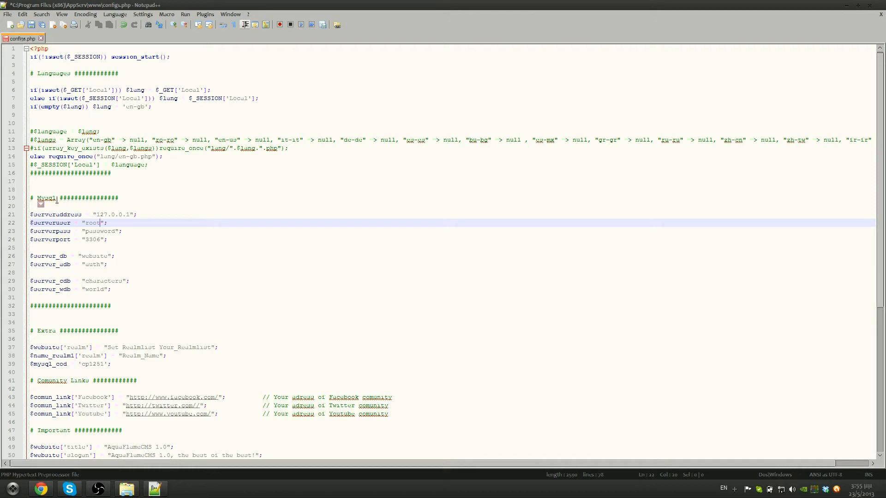
left_click_drag(85, 231, 115, 232)
type("passwor")
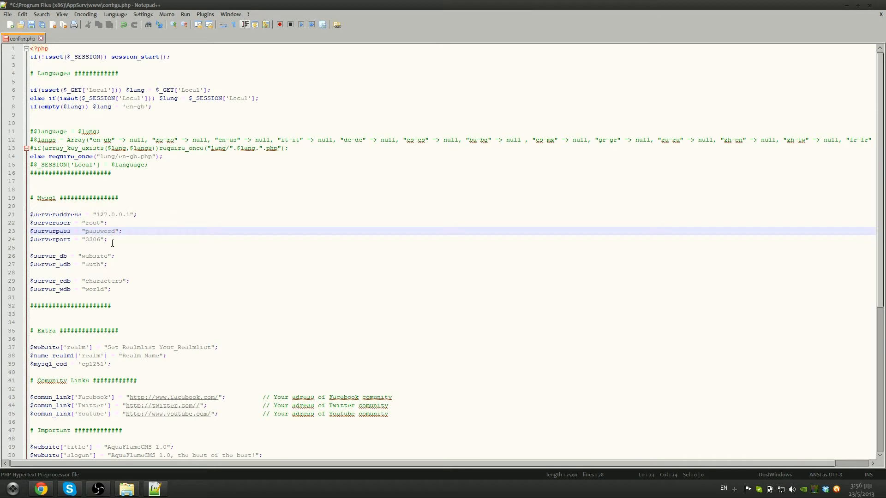
Verify the port 3306 and database name website values in configs.php
left_click_drag(107, 240, 82, 241)
left_click(96, 241)
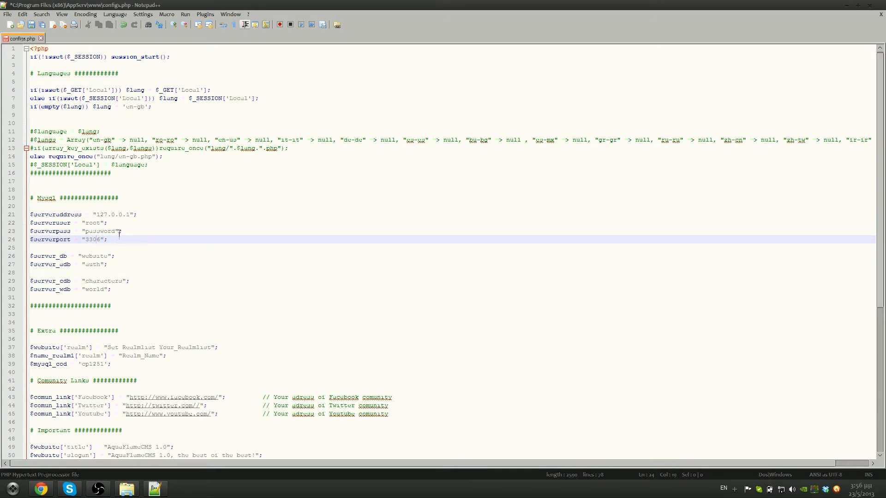
left_click_drag(86, 241, 96, 240)
left_click(97, 239)
left_click_drag(81, 256, 108, 255)
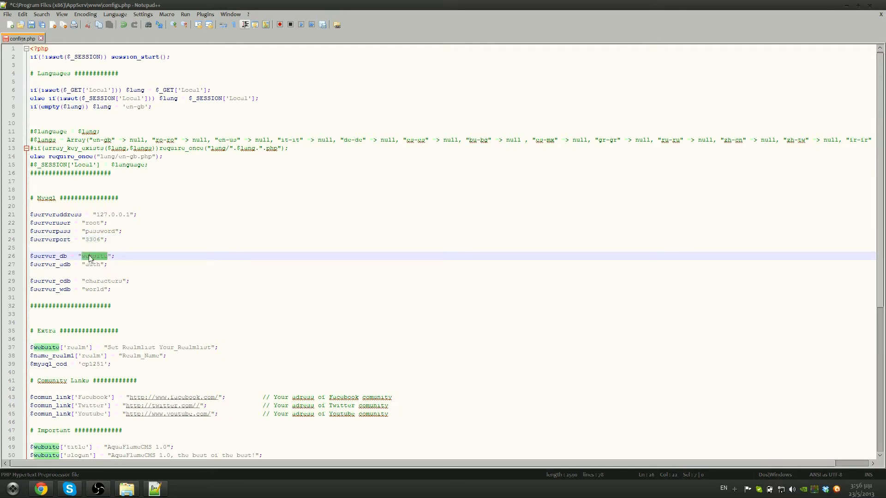
left_click(92, 255)
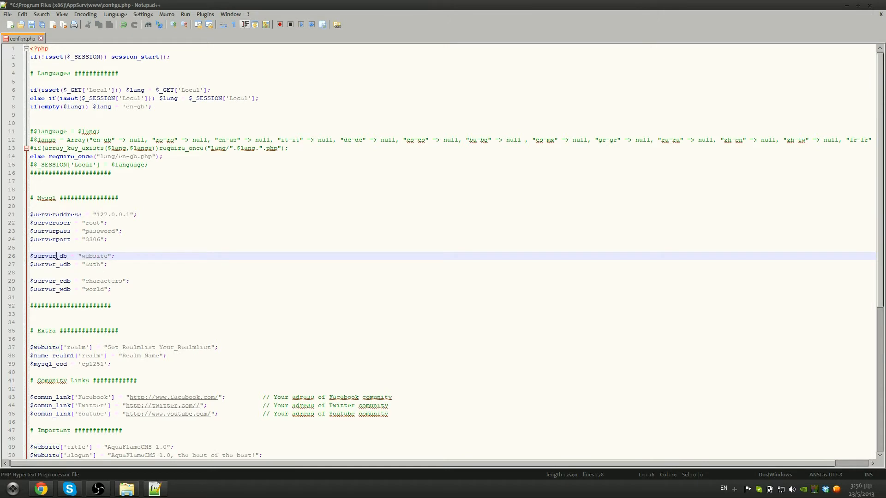
left_click_drag(82, 257, 107, 255)
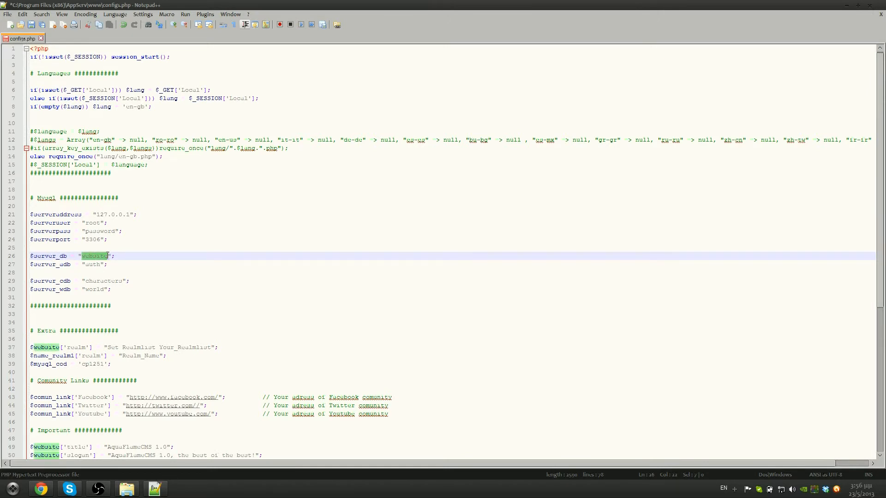
left_click(104, 255)
key("super")
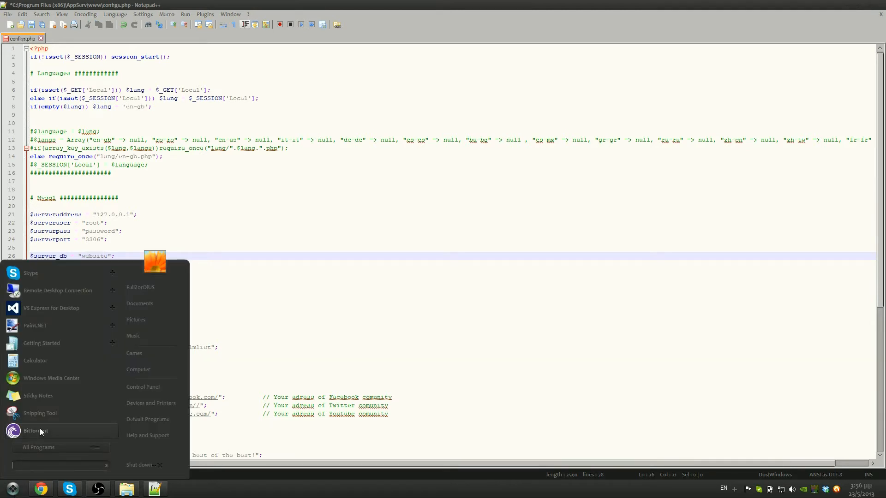
Launch HeidiSQL, connect to the local MySQL server, and show the website database's tables
type("heidisql")
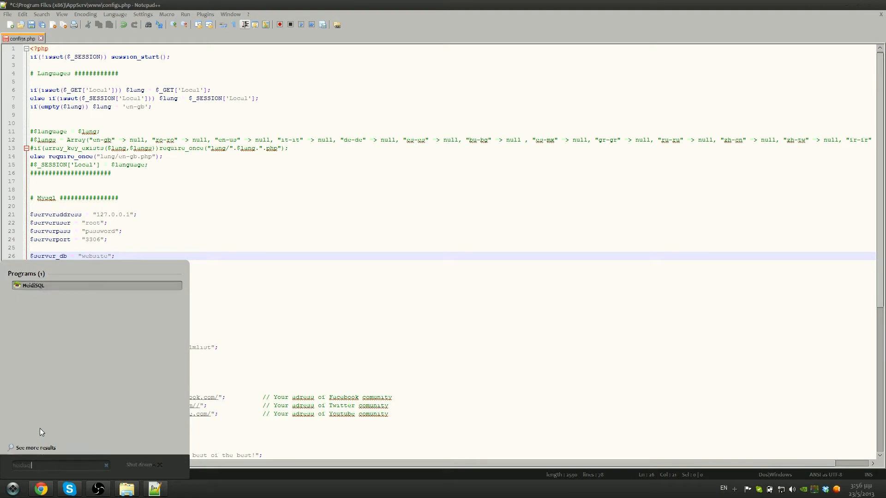
key("Return")
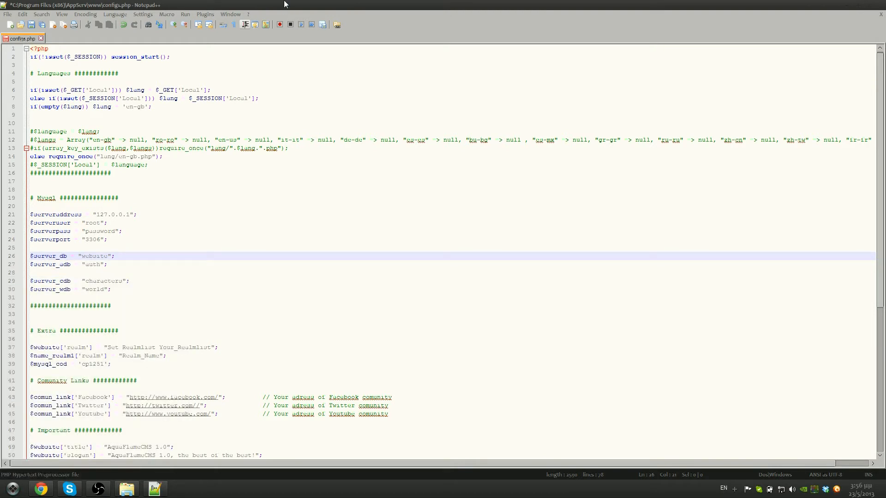
left_click_drag(193, 56, 674, 143)
left_click(722, 306)
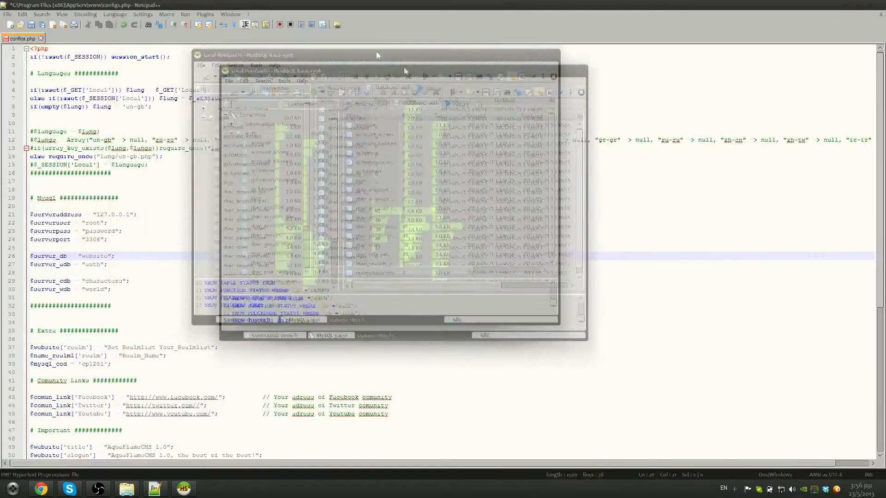
left_click_drag(406, 71, 650, 92)
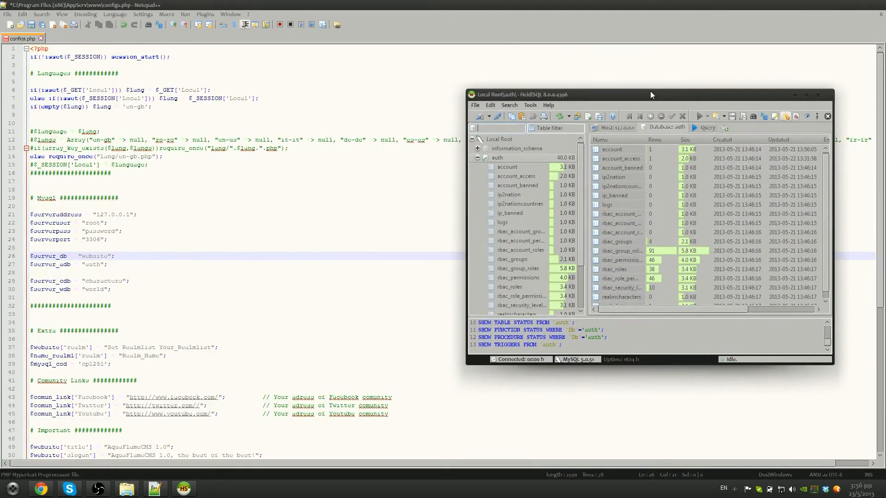
left_click(477, 159)
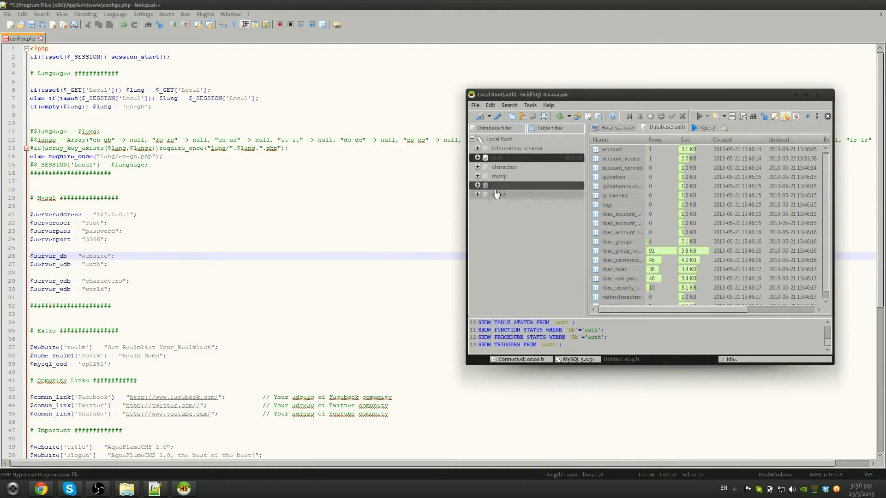
left_click(512, 186)
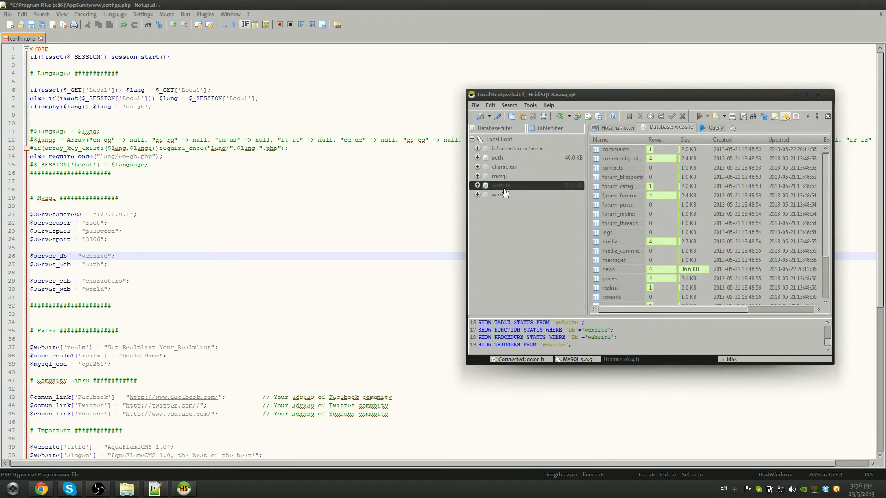
Confirm the database name 'website' in configs.php, then bring up the website database's actions in HeidiSQL
left_click(85, 257)
left_click_drag(82, 257, 107, 257)
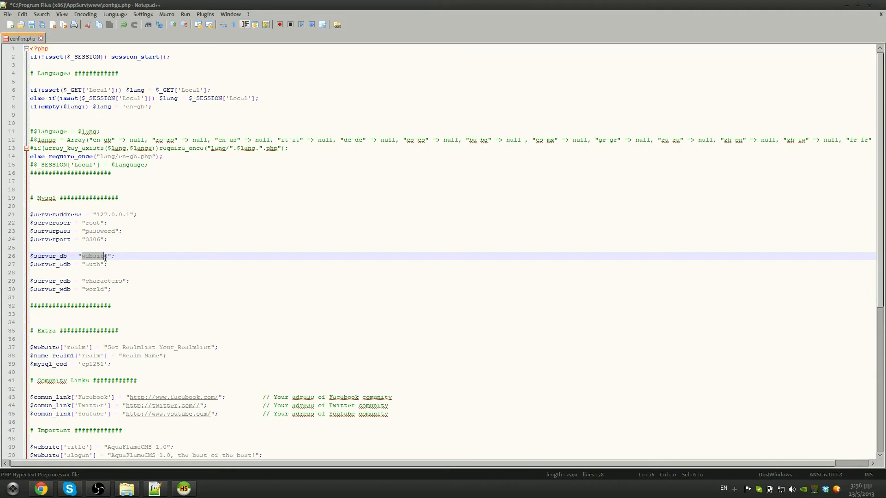
left_click(184, 489)
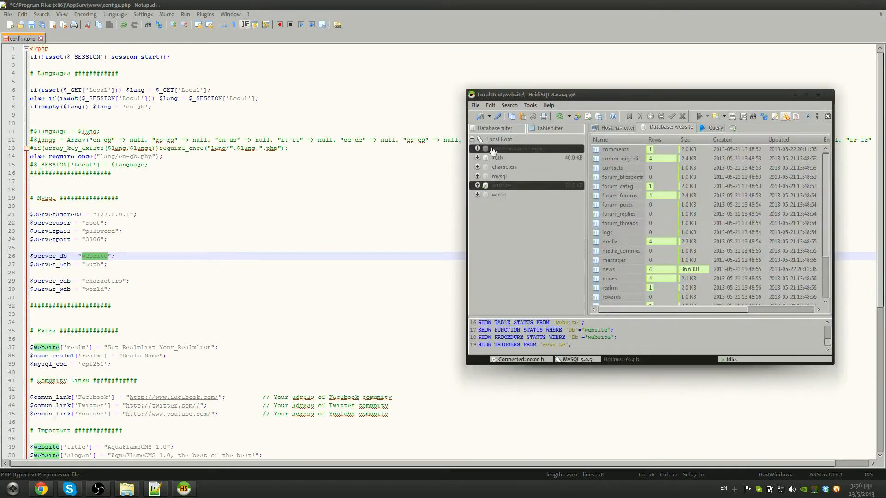
right_click(500, 186)
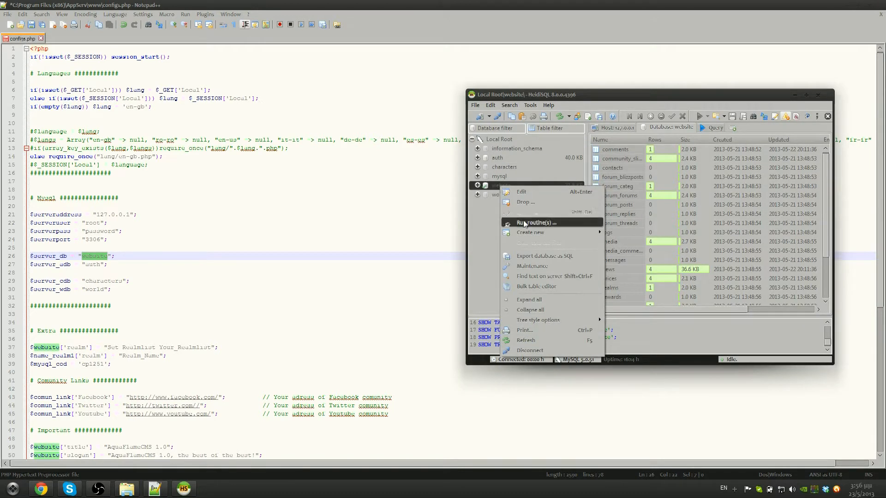
Drop the website database and create a new empty 'website' database with utf8_general_ci collation
left_click(525, 202)
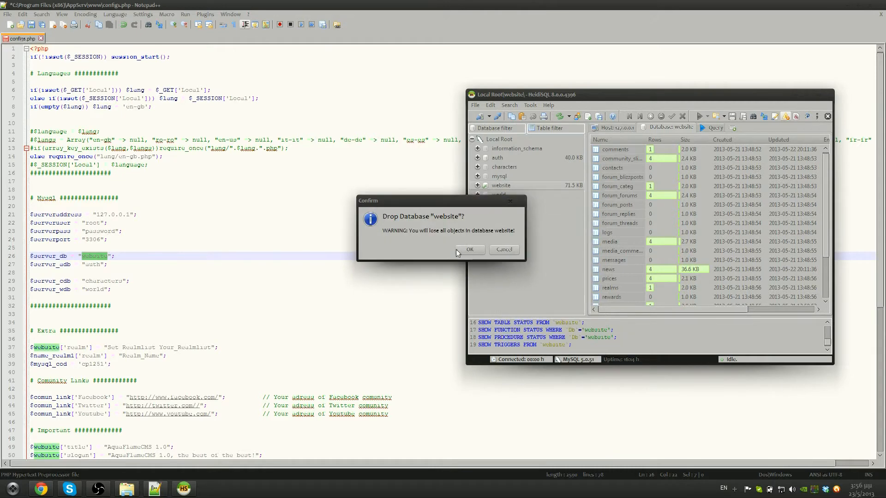
left_click(472, 250)
right_click(489, 139)
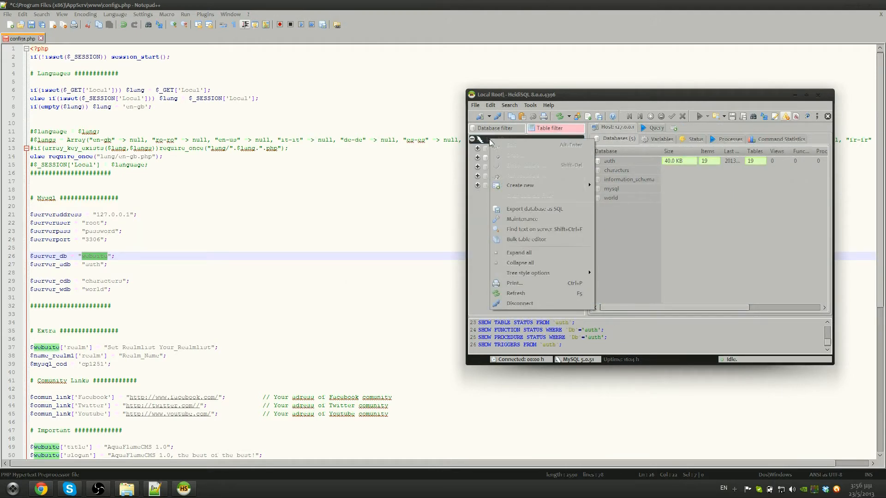
mouse_move(518, 184)
left_click(610, 187)
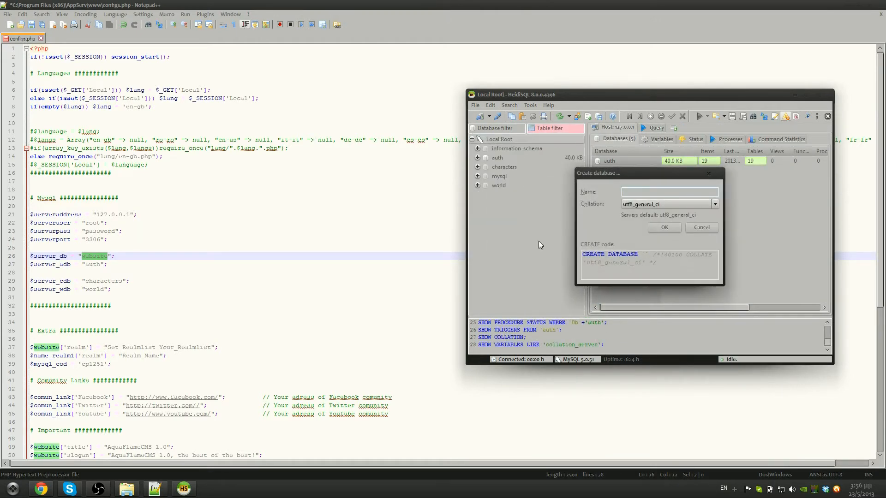
type("website")
left_click(634, 207)
left_click(646, 207)
left_click(665, 229)
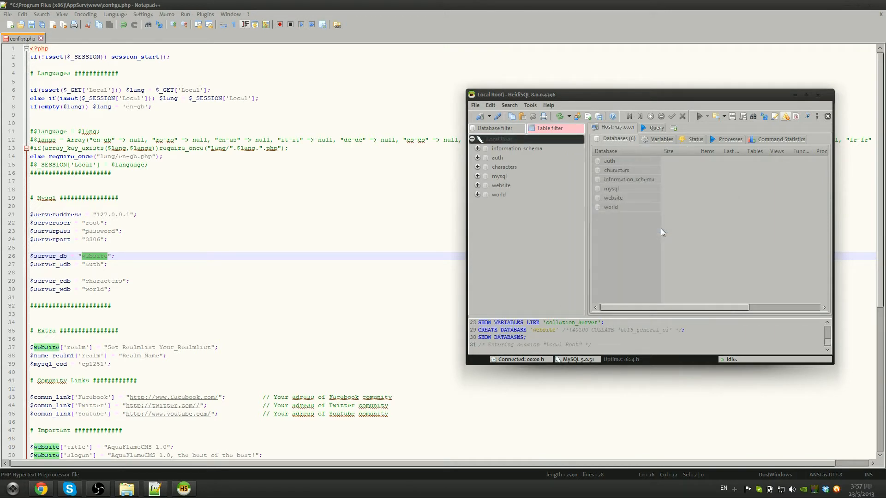
left_click(500, 186)
left_click(477, 186)
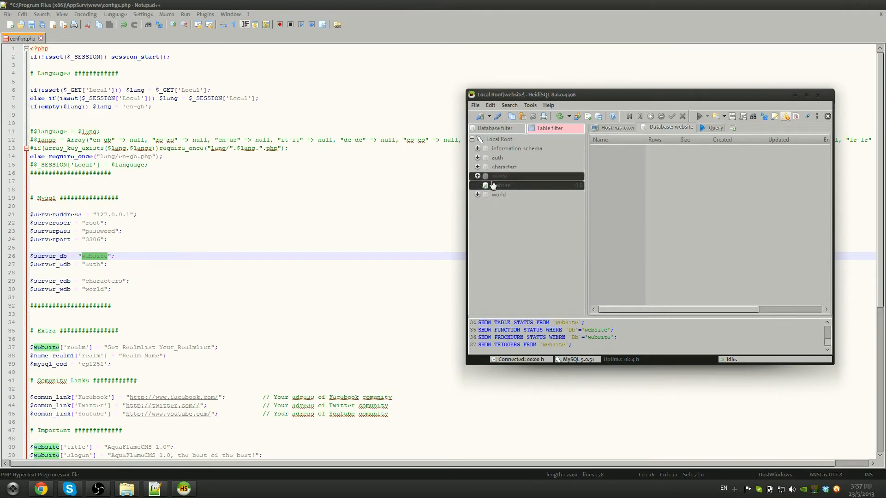
Refresh the database list and open the www\sql folder in Explorer
left_click(560, 117)
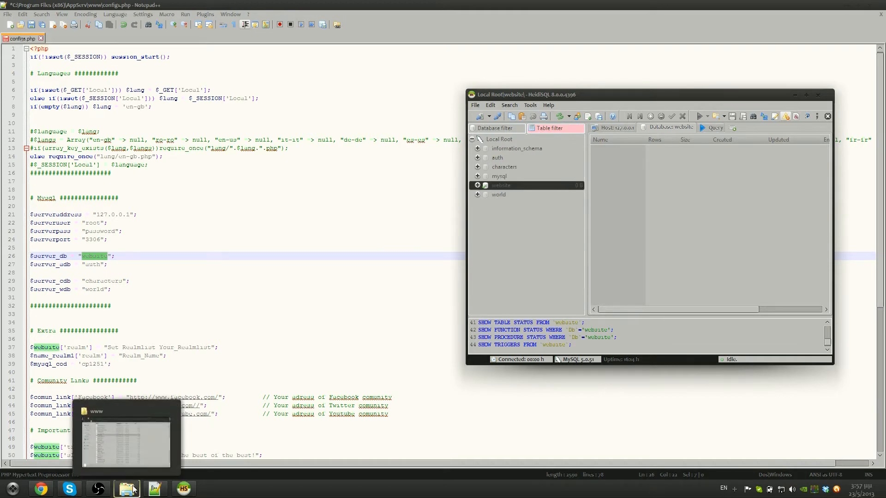
left_click(156, 436)
scroll(351, 249, "up", 5)
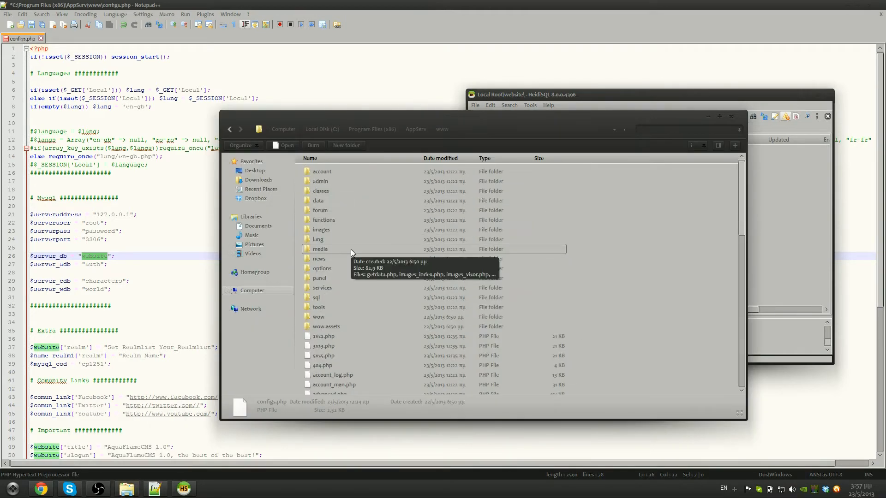
double_click(324, 297)
left_click_drag(334, 112, 198, 118)
Drop AquaFlameCMS SQL v7.sql into HeidiSQL's query editor and maximize HeidiSQL
left_click(706, 129)
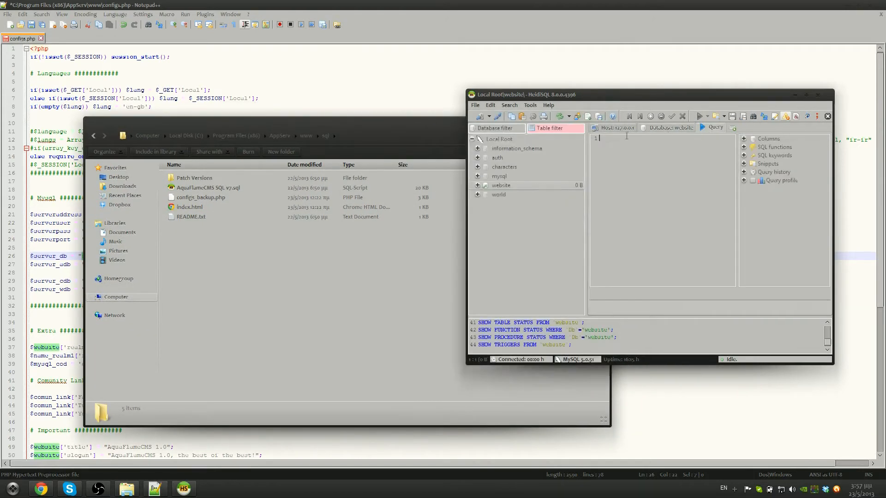
left_click_drag(172, 189, 654, 205)
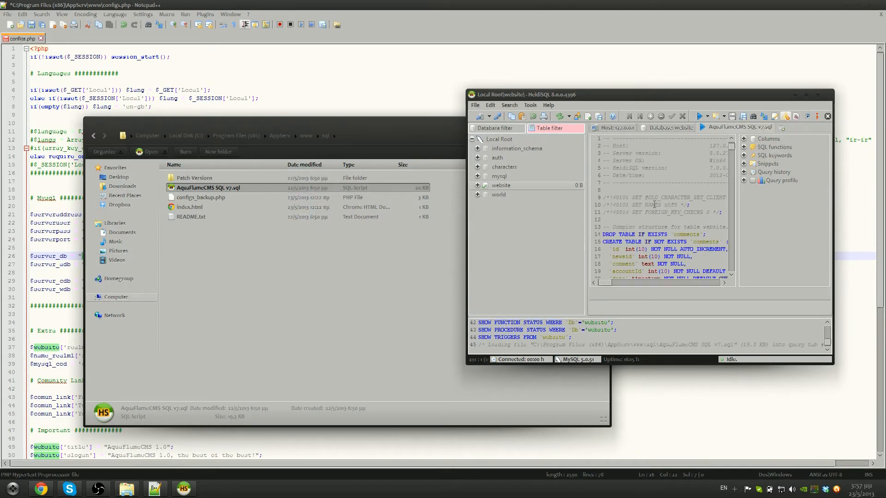
left_click_drag(684, 98, 585, 77)
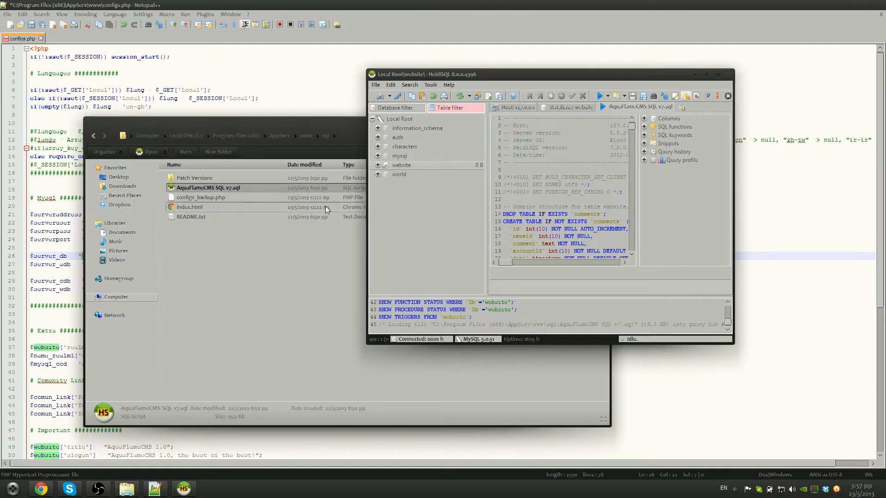
left_click(665, 144)
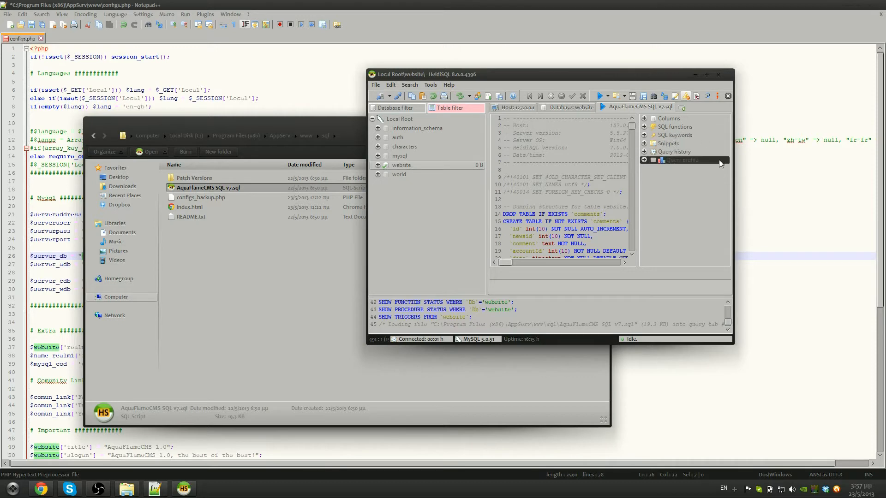
left_click(707, 74)
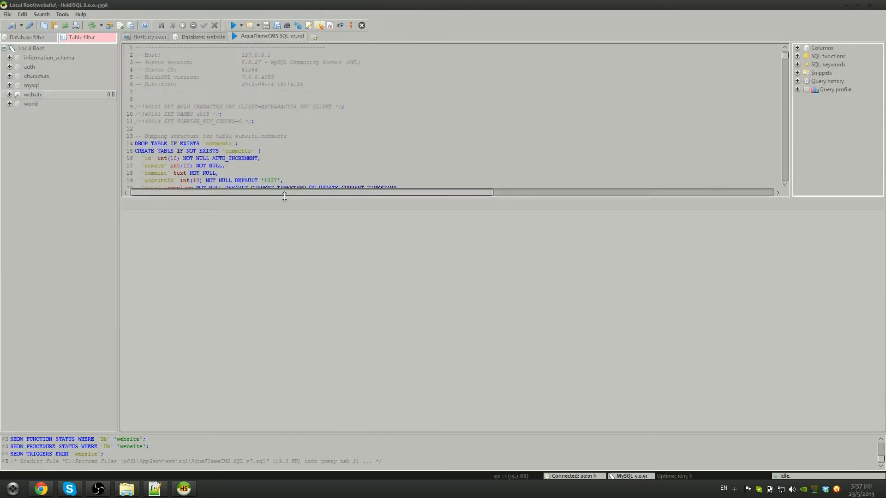
Execute the AquaFlameCMS script, dismiss the 24 warnings, and refresh the website database to list its new tables
left_click_drag(284, 197, 284, 326)
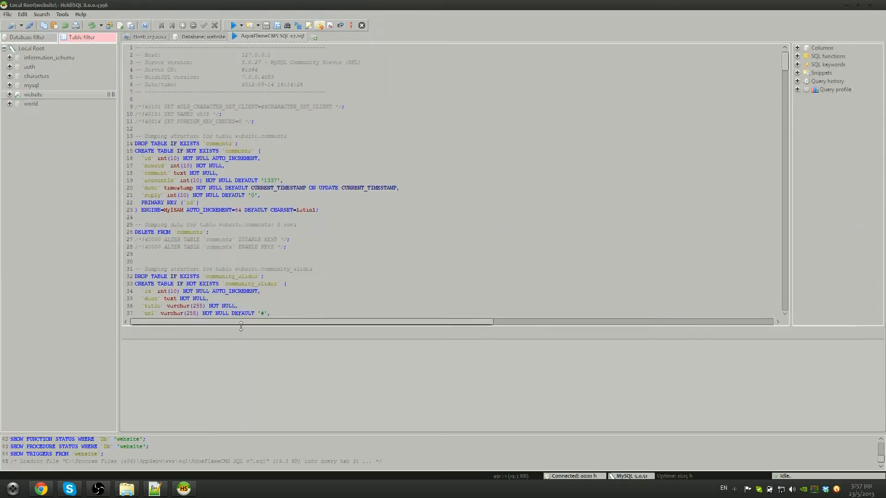
left_click(233, 26)
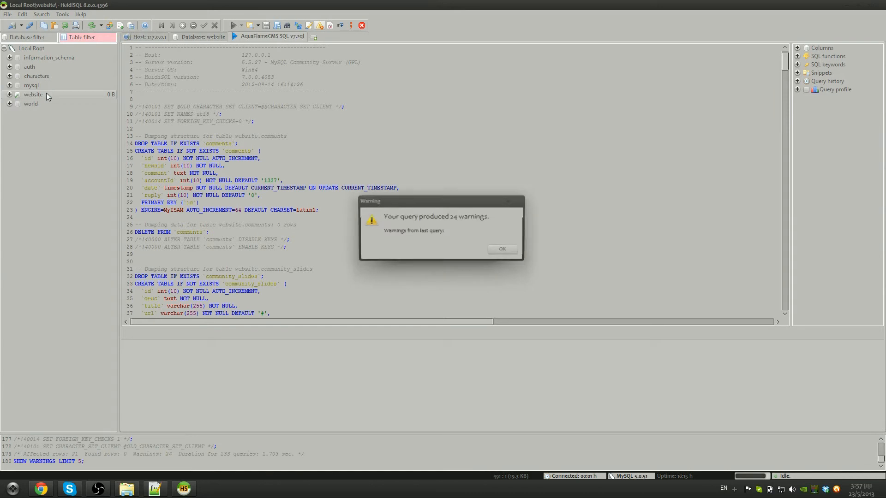
left_click(502, 249)
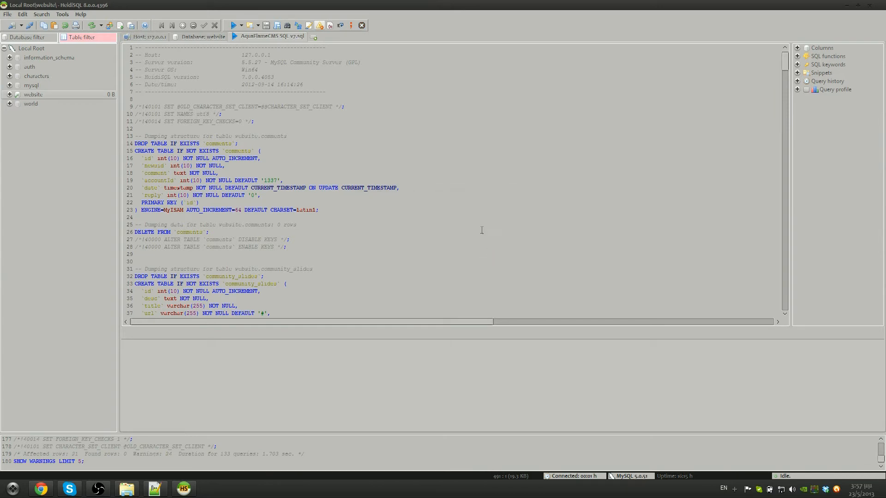
left_click(9, 95)
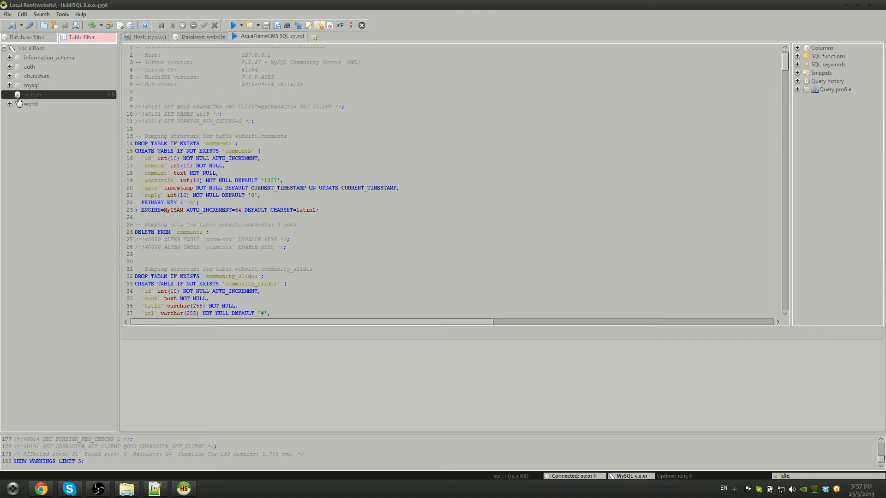
left_click(92, 26)
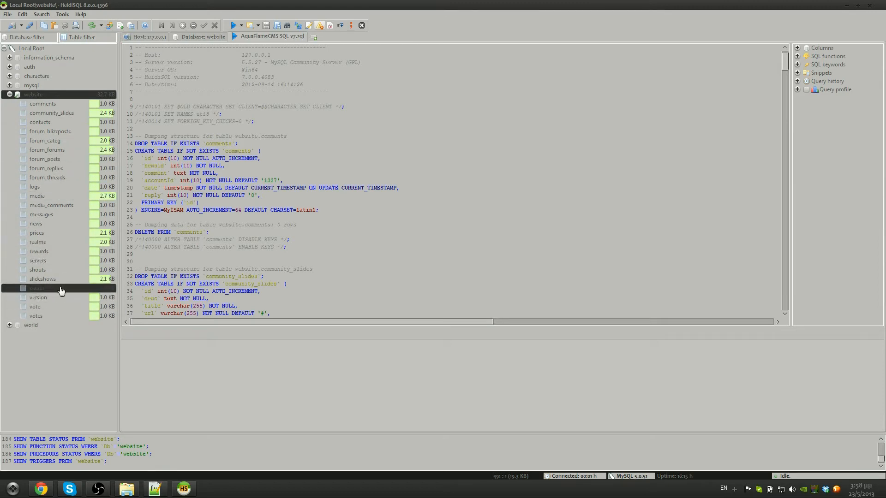
left_click_drag(147, 6, 420, 68)
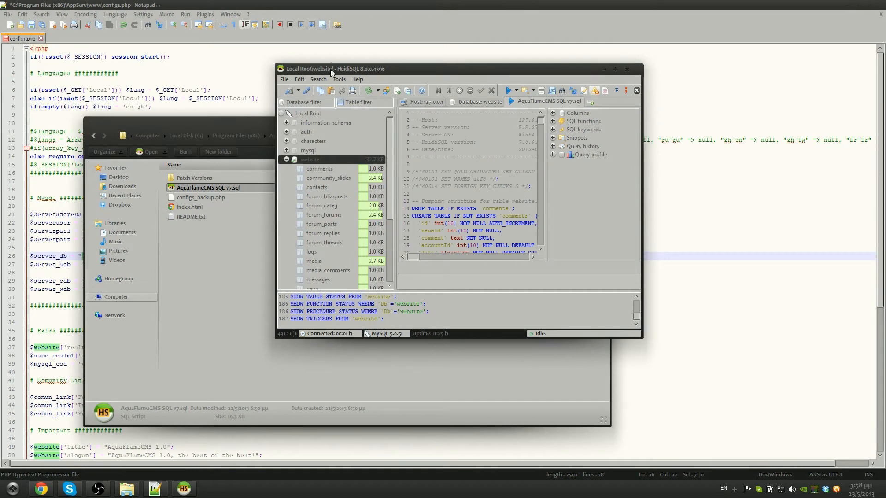
In configs.php, inspect the database name settings on lines 27–30, starting with auth
left_click(287, 8)
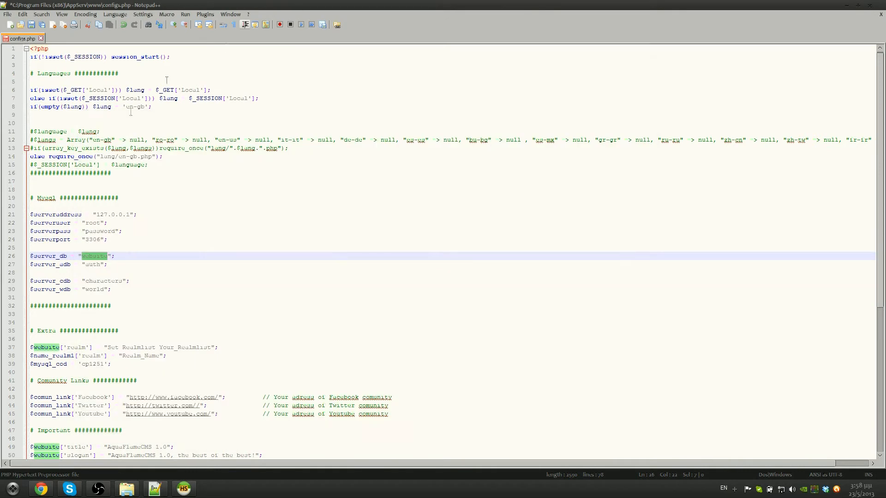
left_click_drag(85, 265, 100, 266)
left_click(100, 267)
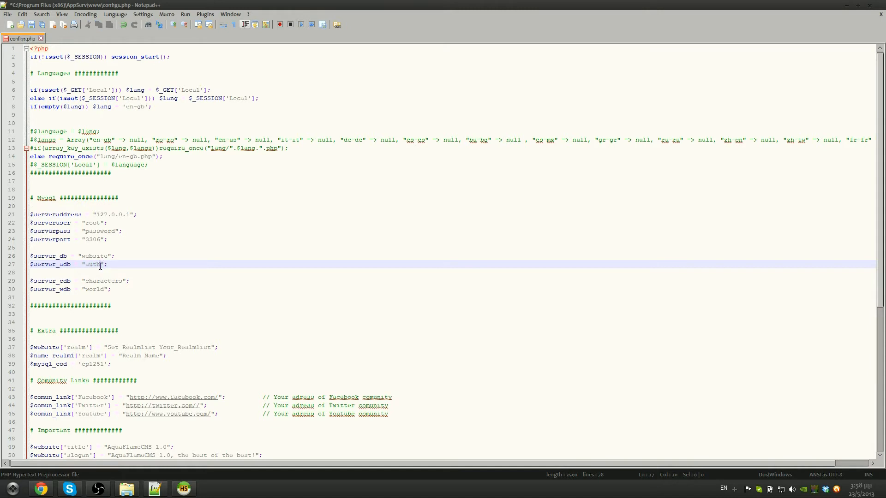
left_click_drag(30, 265, 119, 287)
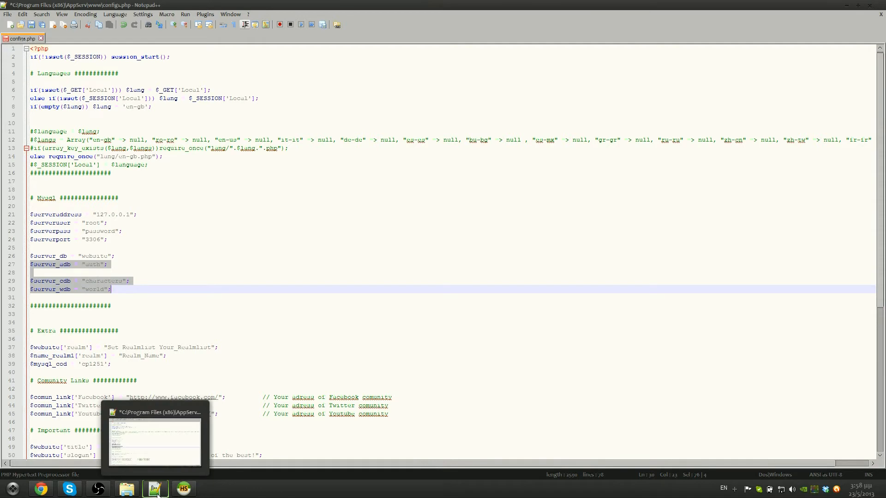
left_click(98, 272)
left_click(98, 266)
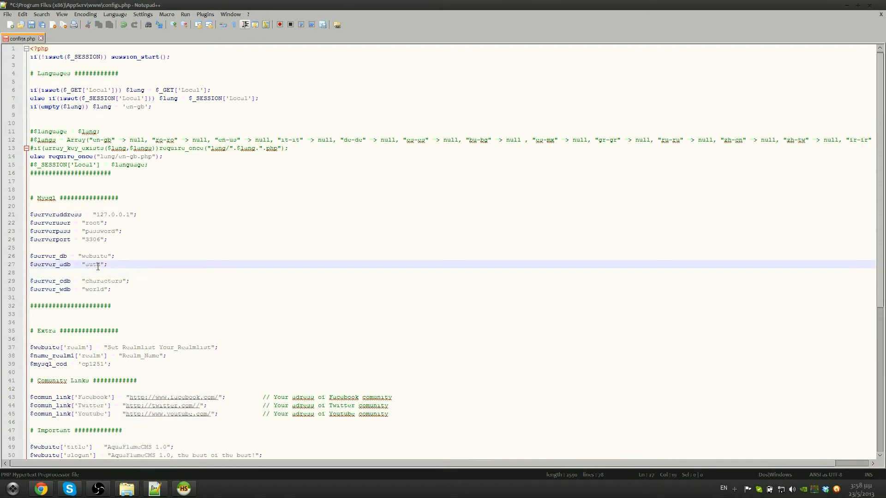
left_click_drag(100, 268, 86, 268)
left_click(95, 275)
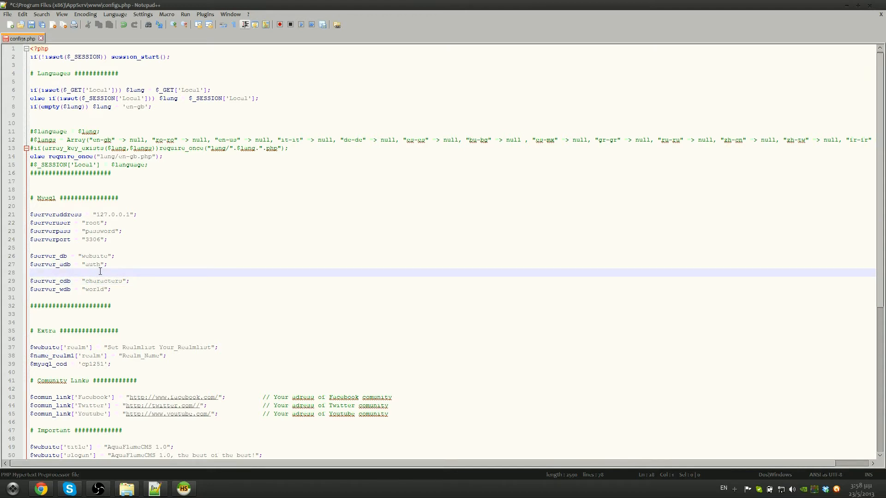
Compare them with the auth, characters and world databases in HeidiSQL, then return to Notepad++
left_click(183, 488)
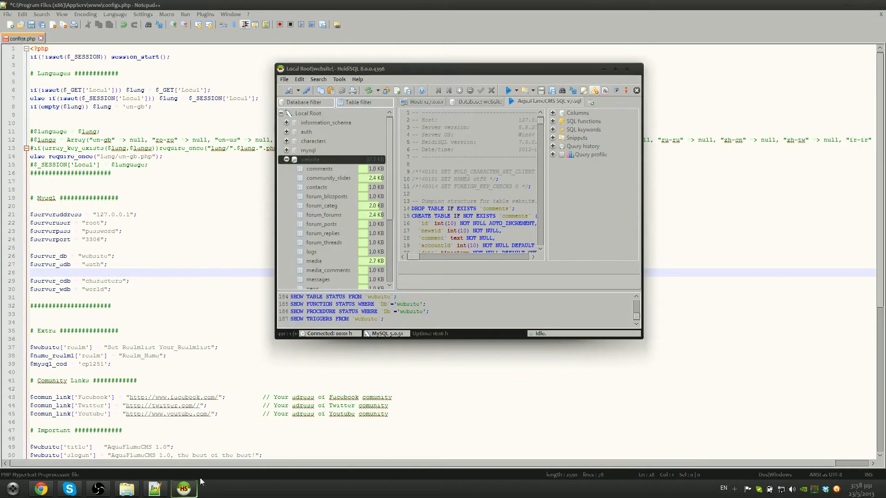
left_click(286, 159)
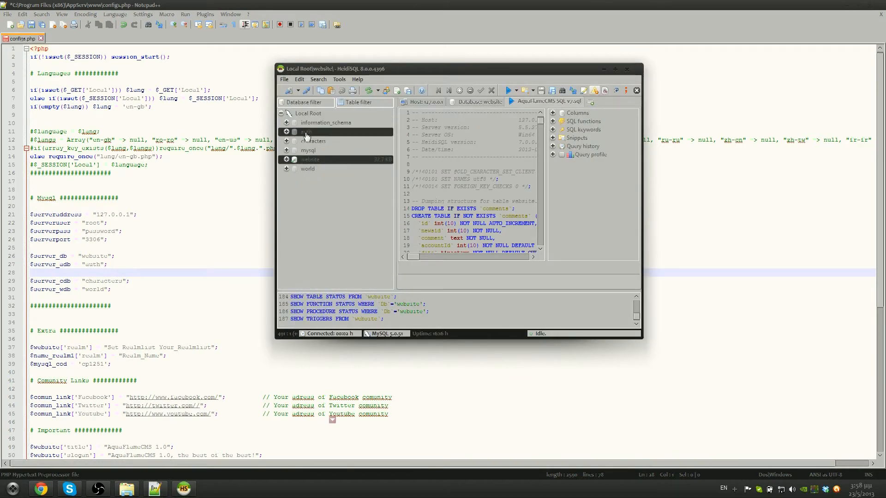
left_click(308, 134)
left_click(312, 141)
left_click(318, 168)
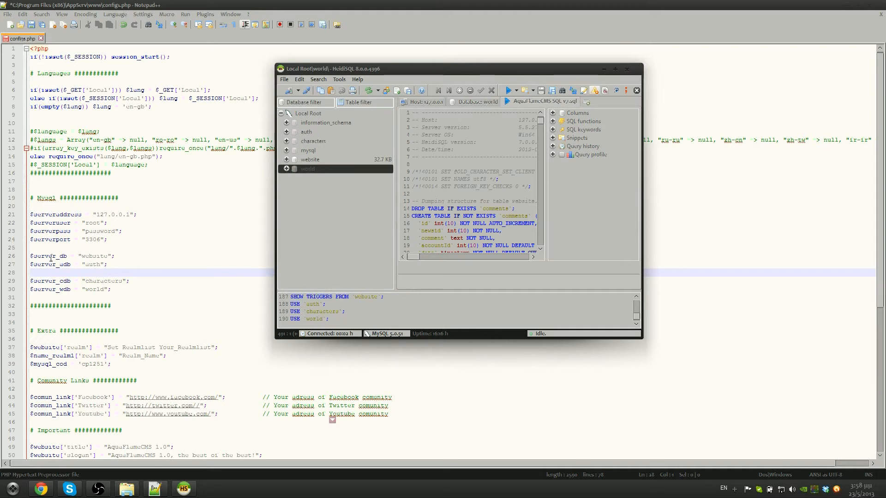
left_click(31, 256)
left_click_drag(31, 256, 90, 259)
left_click(101, 265)
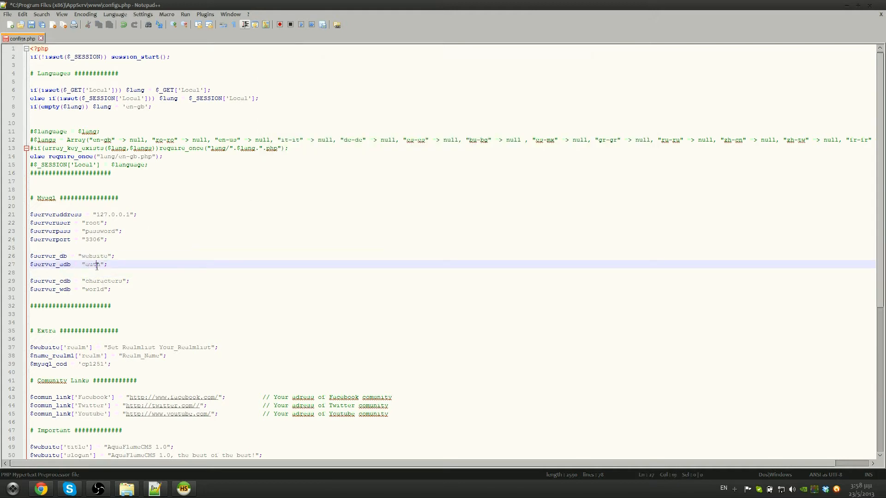
Restore the auth database name on line 27 after a mistyped replacement
double_click(101, 265)
type("NAME")
key("BackSpace")
key("BackSpace")
key("BackSpace")
type("auth")
Replace Your_Realmlist on line 37 with logon.aquaflame.org and save configs.php
scroll(194, 338, "down", 1)
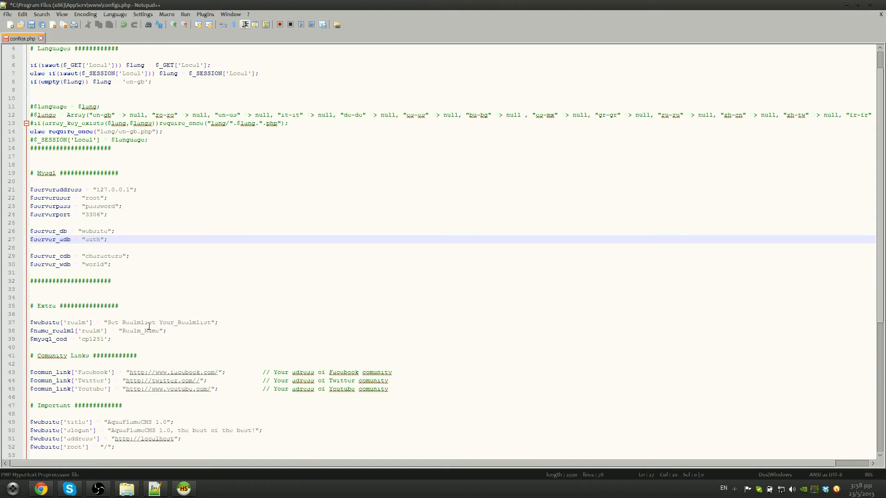
left_click_drag(159, 322, 212, 323)
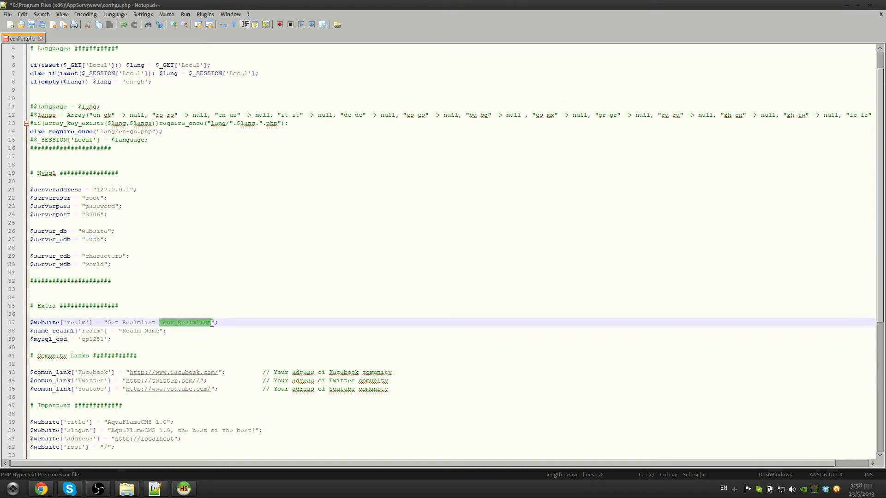
type("log")
type("on")
type(".")
type("a")
type("quafla")
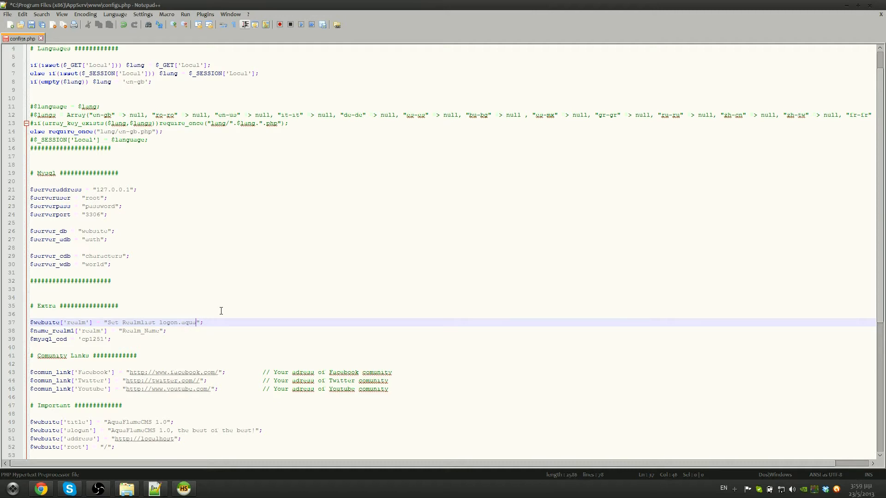
type("me.org")
key("ctrl+s")
Replace Realm_Name on line 38 with AquaFlame
left_click_drag(160, 332, 124, 331)
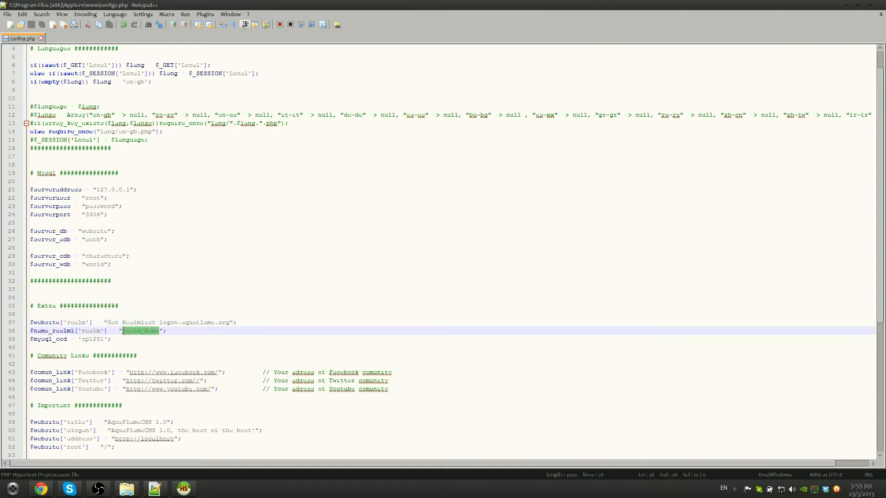
type("AquaFlame")
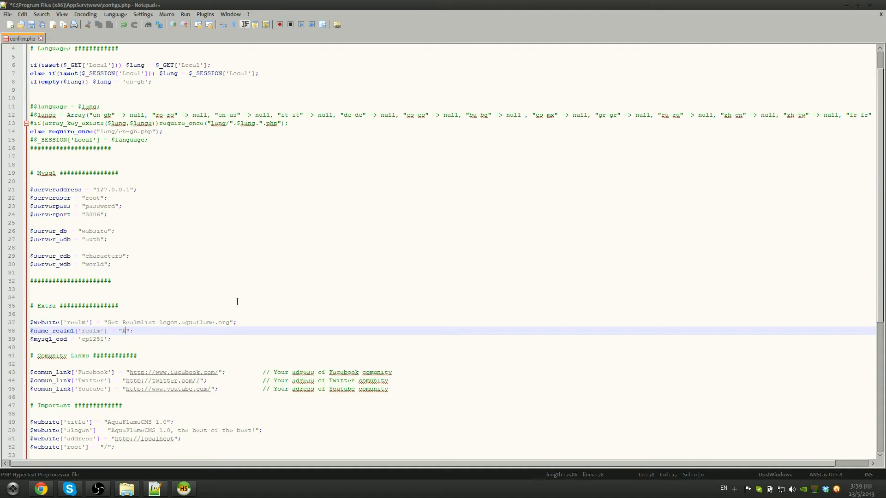
left_click_drag(112, 339, 30, 340)
left_click(59, 338)
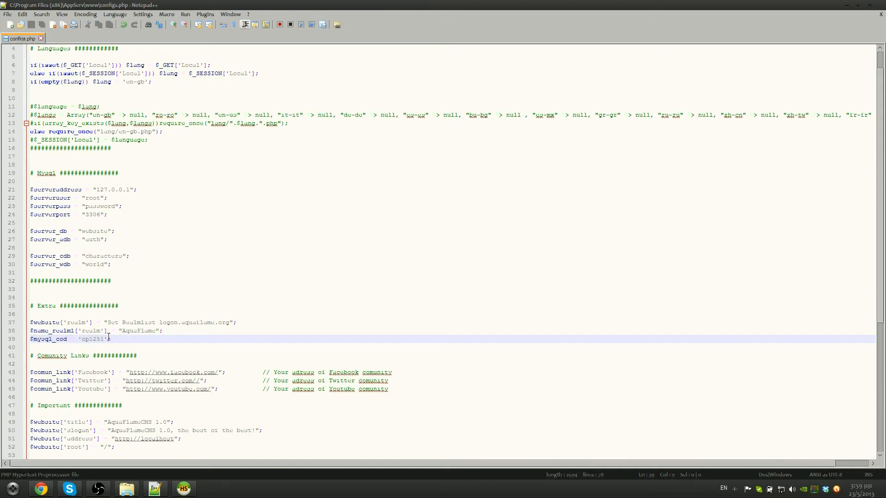
scroll(109, 337, "down", 3)
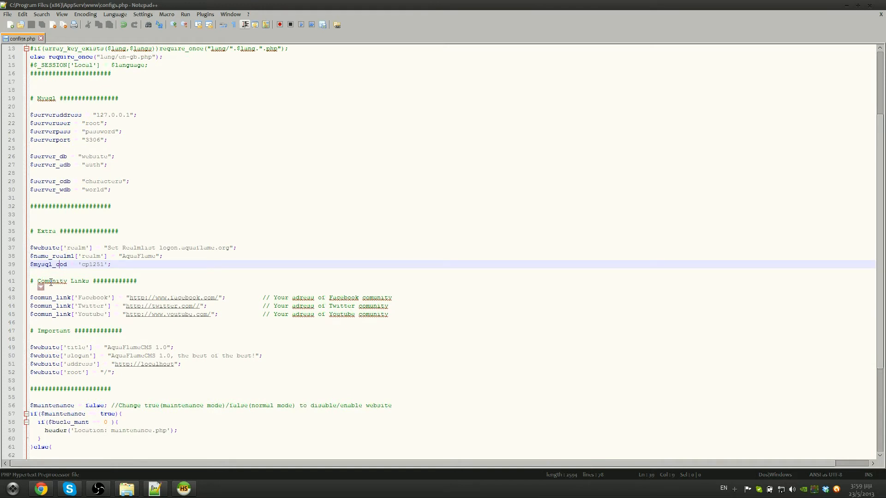
left_click(138, 280)
Correct 'Comunity' to 'Community' and review the Facebook, Twitter and YouTube link lines
type("m")
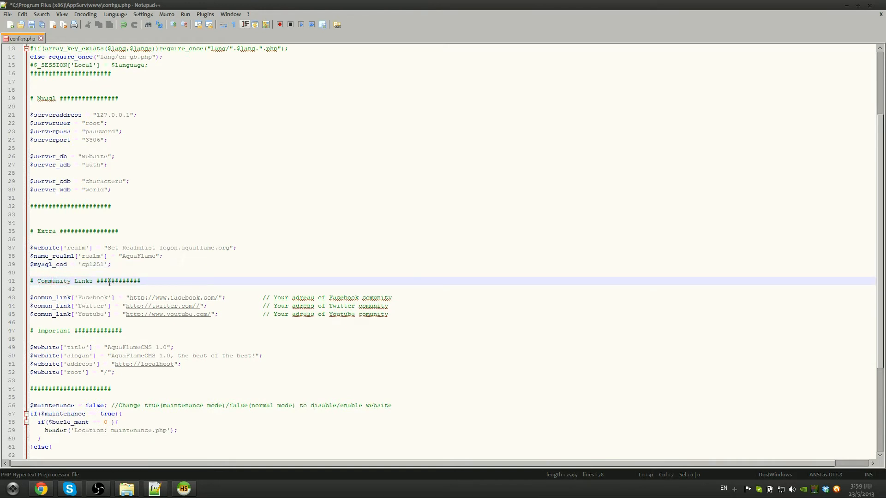
key("Down")
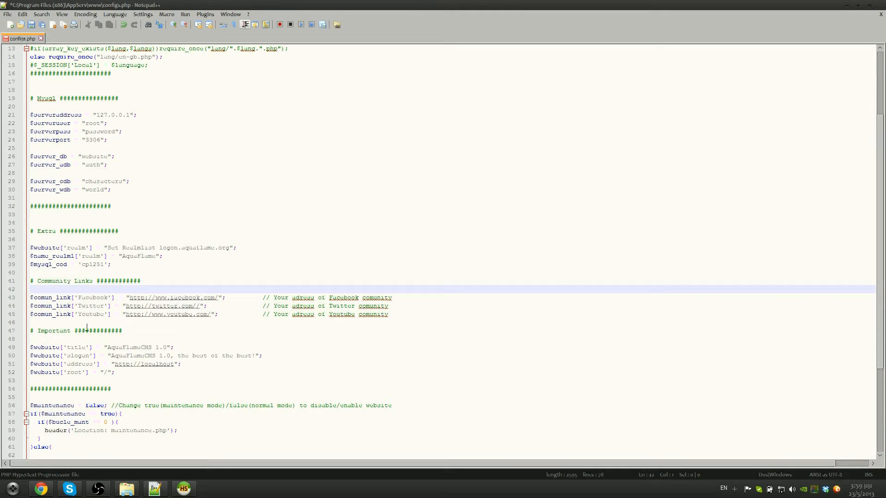
left_click(299, 298)
left_click(244, 298)
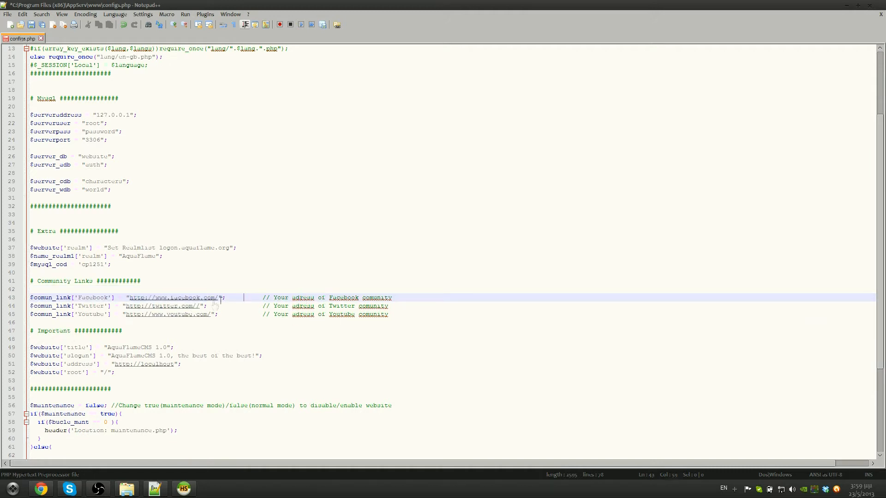
left_click(220, 297)
left_click(200, 306)
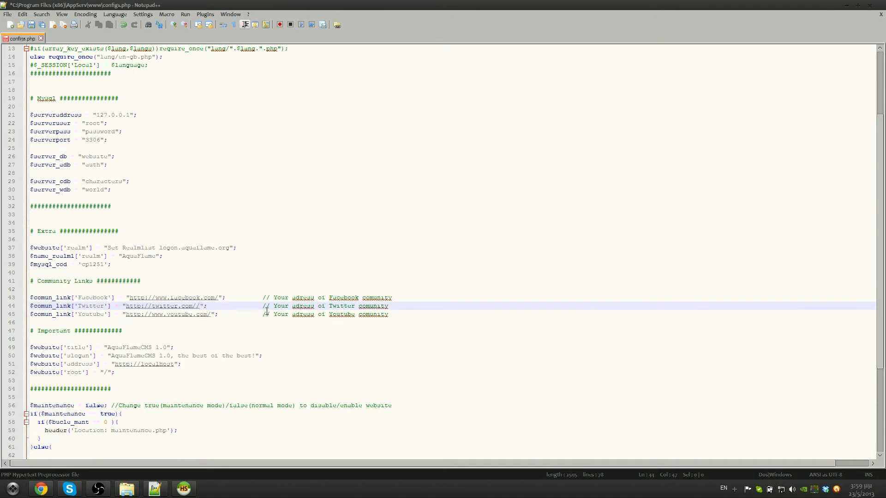
left_click(213, 314)
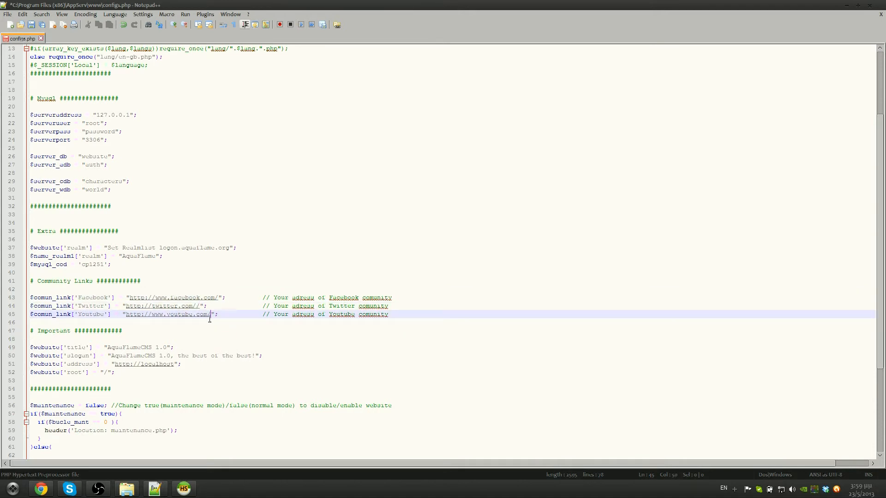
scroll(136, 349, "down", 2)
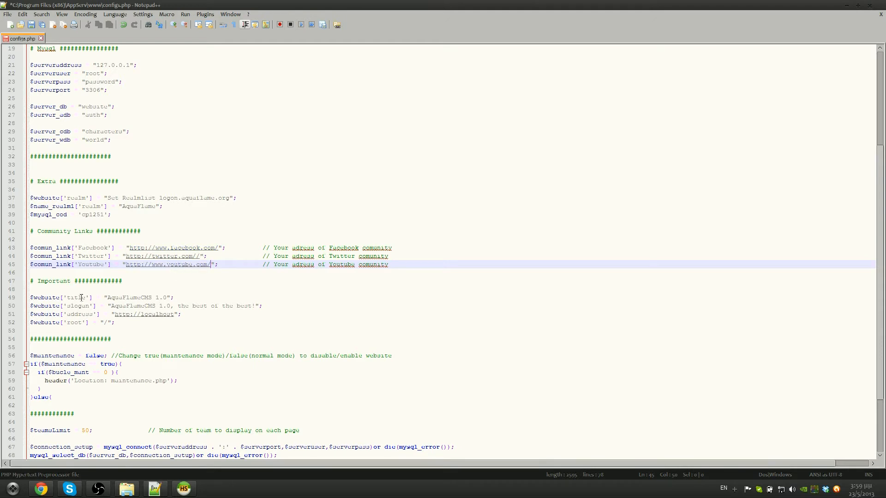
Change the website title on line 49 to AquaFlameCSM 1.0 and save
left_click(53, 281)
scroll(68, 251, "down", 2)
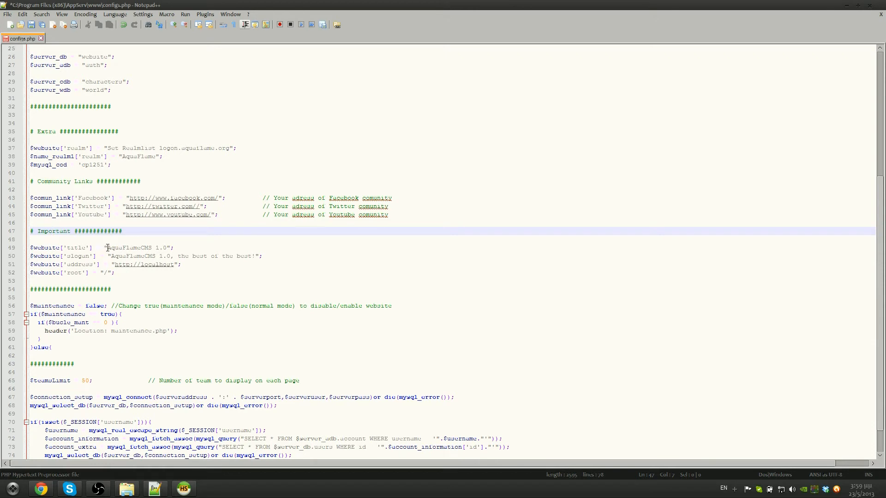
left_click_drag(109, 249, 167, 249)
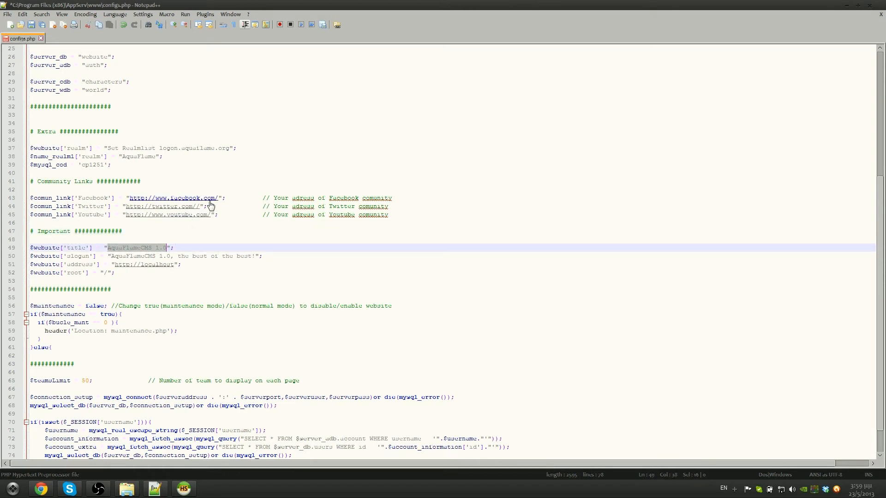
type("AquaFlame")
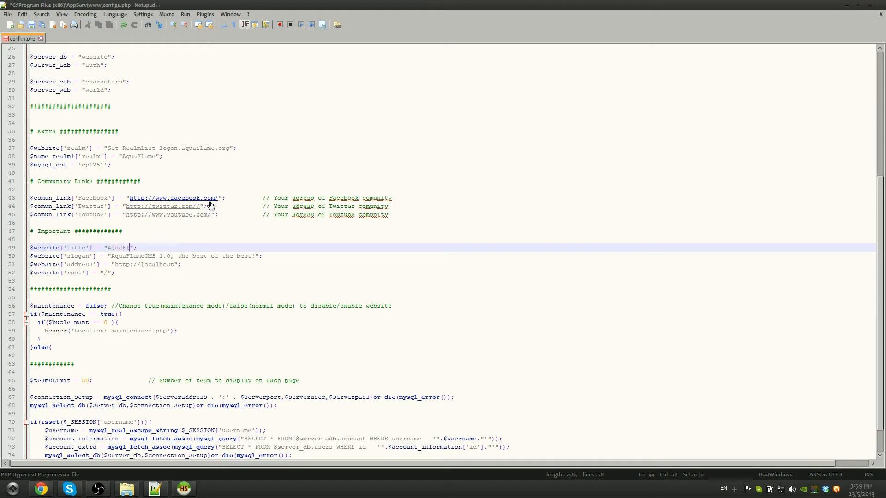
type("CSM 1.0")
key("ctrl+s")
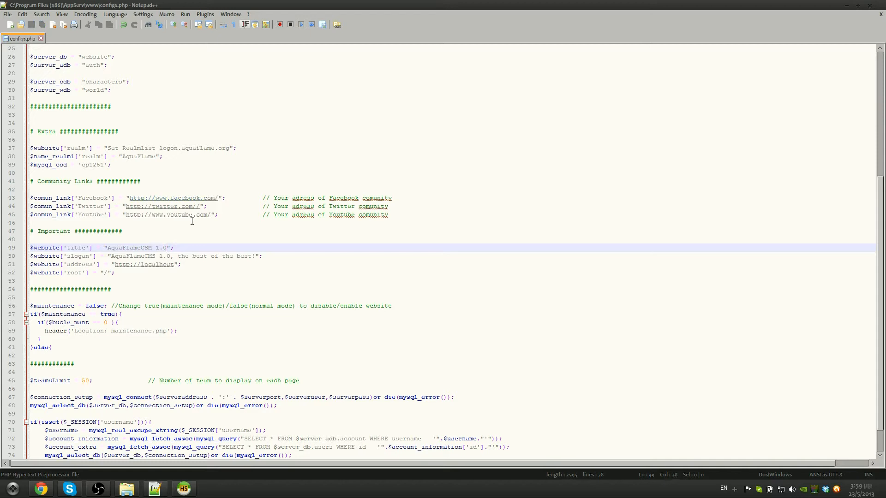
left_click_drag(113, 256, 255, 256)
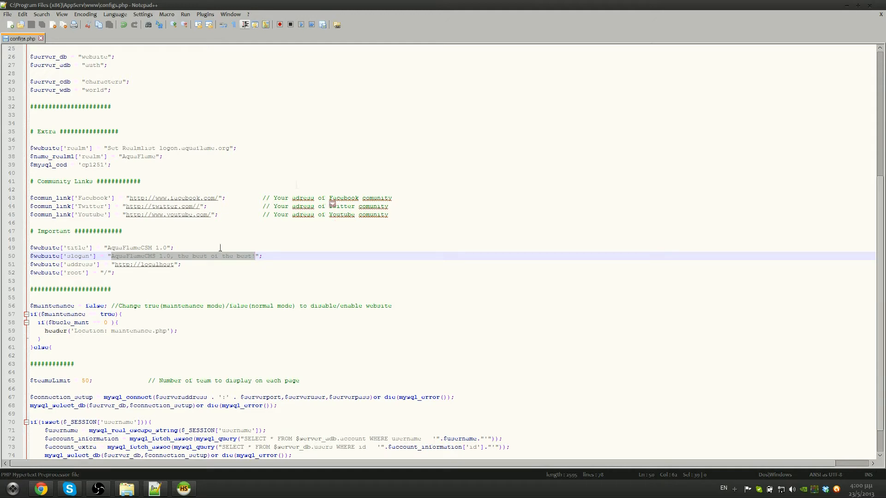
left_click_drag(174, 264, 141, 265)
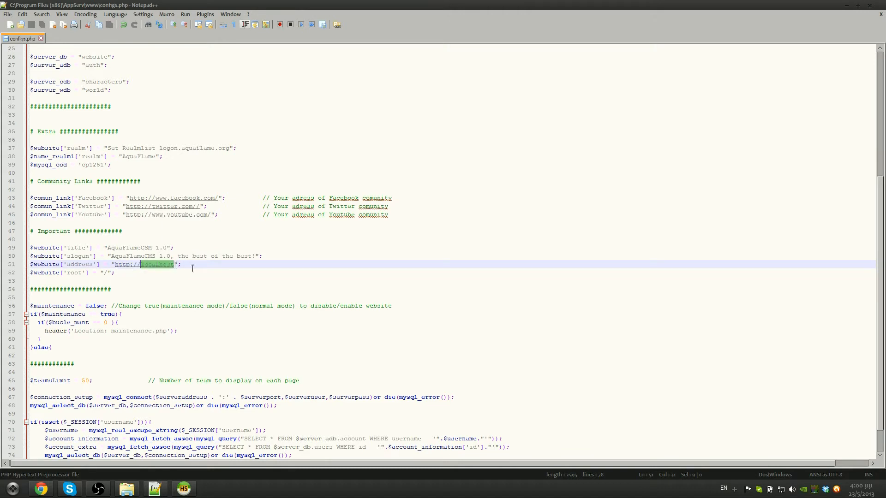
type("aquaflum")
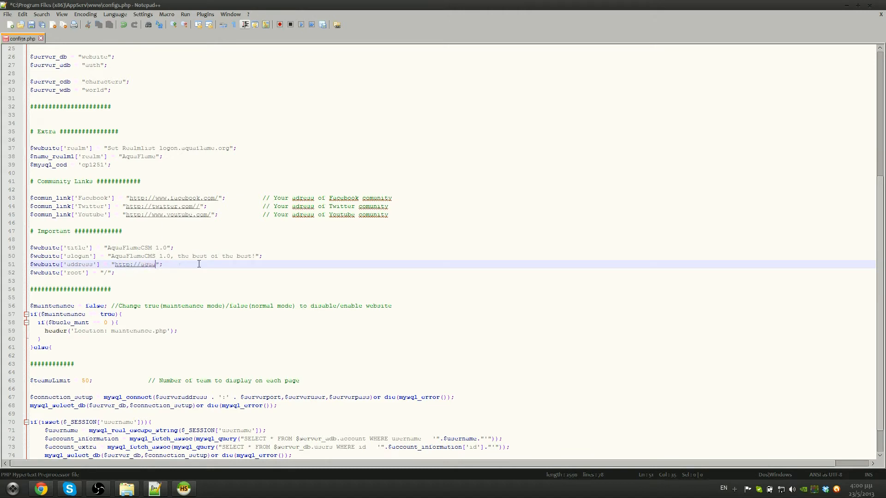
type("e.org")
key("ctrl+z")
key("ctrl+z")
left_click(108, 272)
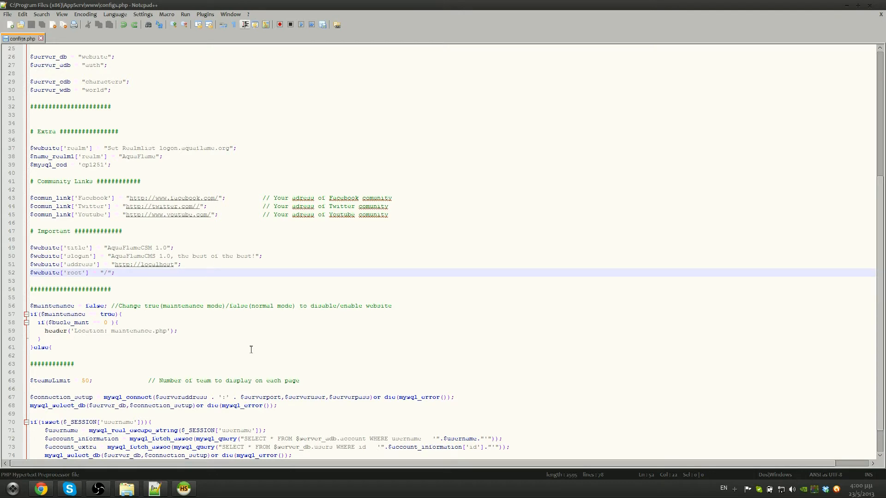
left_click(126, 489)
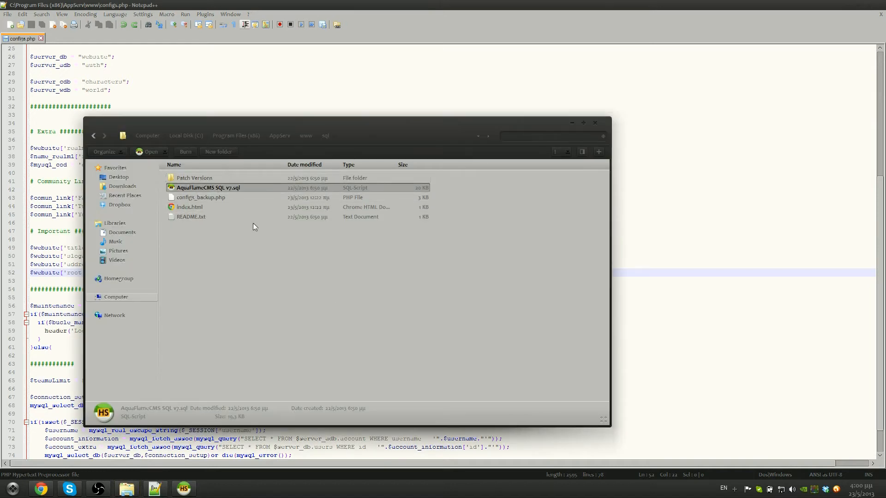
Create a 'site' folder in www and paste the website files into it
key("BackSpace")
key("ctrl+a")
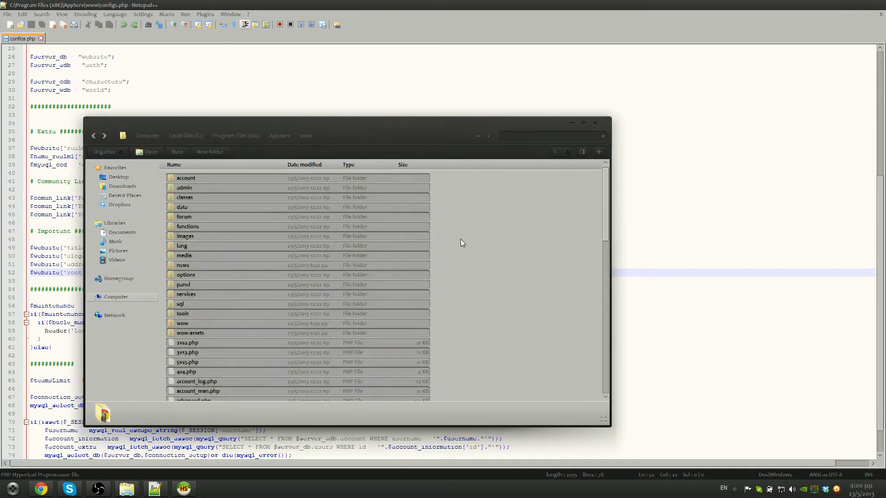
right_click(462, 243)
mouse_move(480, 336)
left_click(573, 341)
type("site")
key("Return")
Create a new index.php file in the www folder
key("Return")
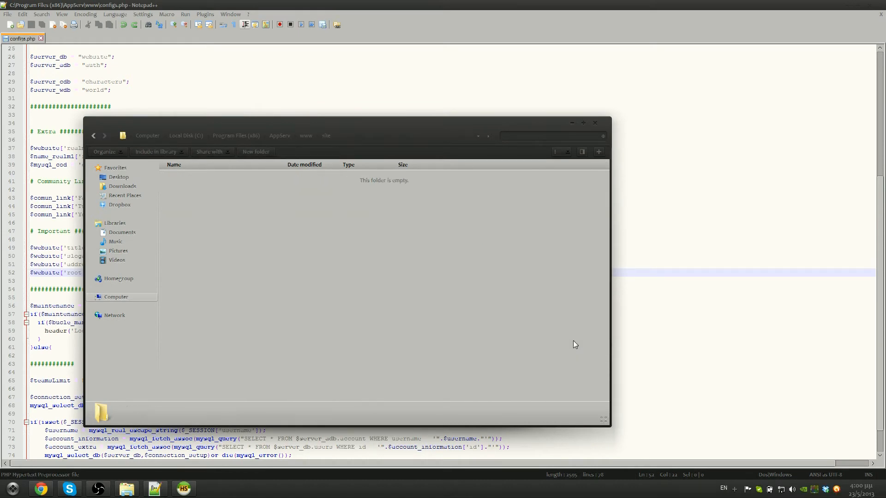
key("ctrl+v")
left_click(94, 136)
right_click(227, 229)
mouse_move(295, 336)
left_click(364, 391)
type("index.php")
key("Delete")
key("Delete")
key("Delete")
key("Delete")
key("Return")
key("Return")
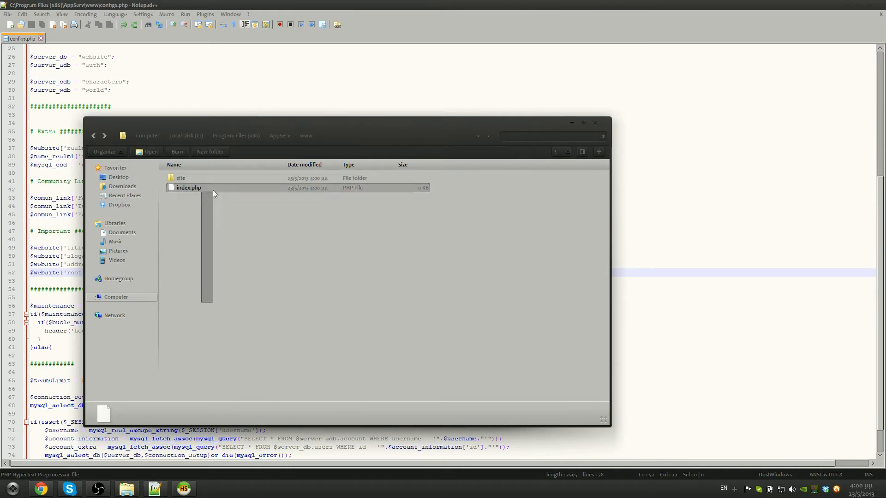
Check the site folder's contents, then add 'site' to the root path in configs.php
double_click(180, 177)
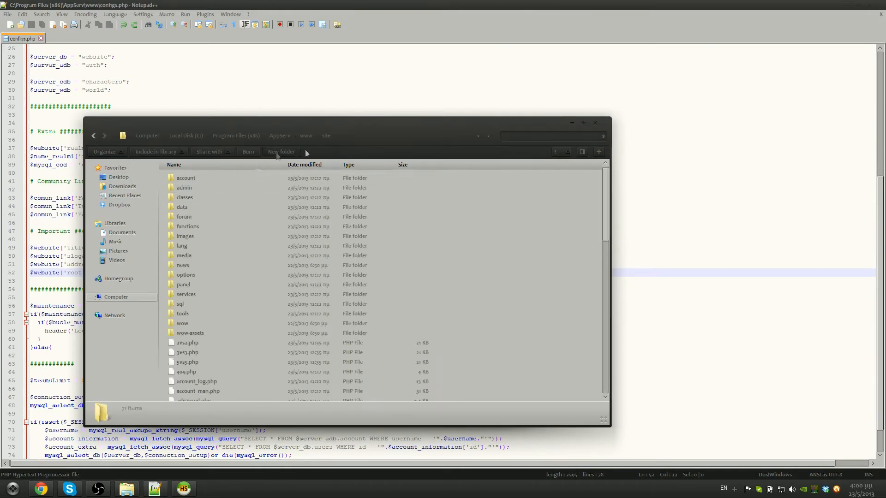
left_click(93, 136)
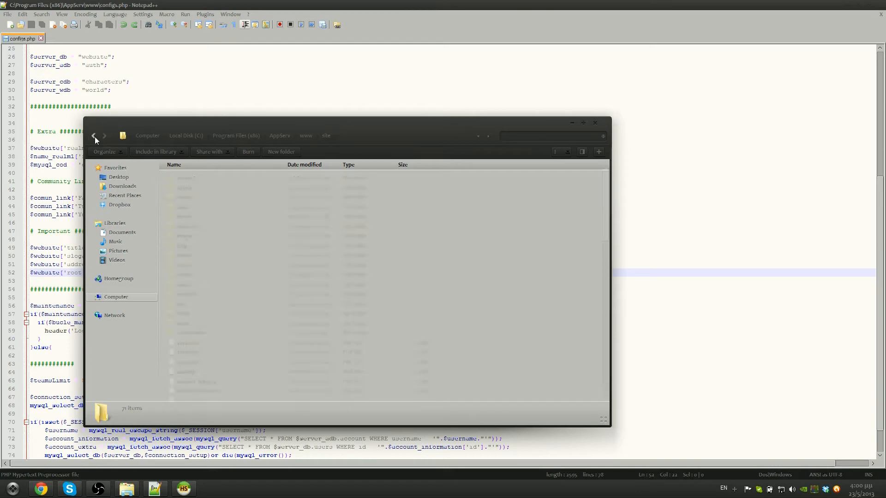
left_click(72, 276)
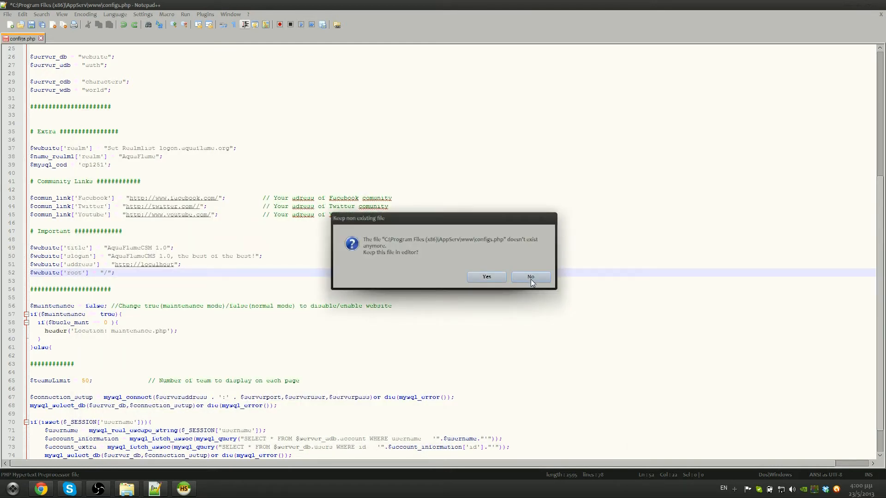
left_click(500, 279)
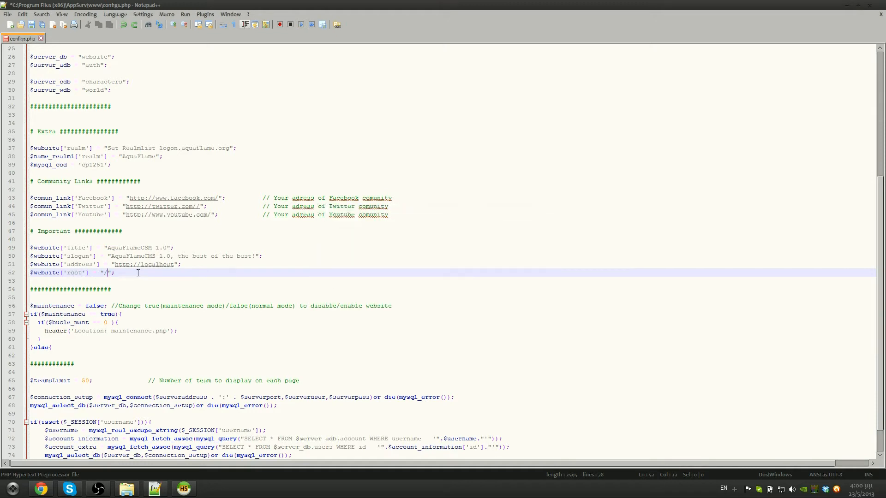
type("site")
key("BackSpace")
key("BackSpace")
key("BackSpace")
key("BackSpace")
key("BackSpace")
left_click(127, 489)
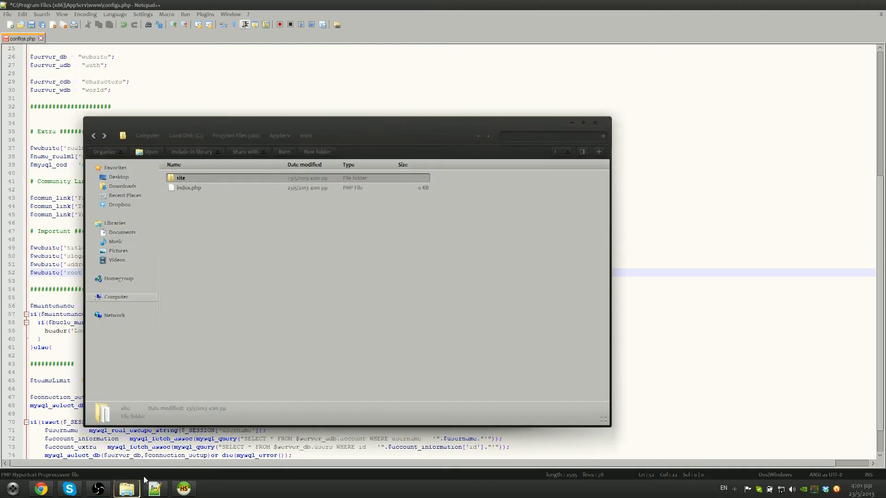
left_click(180, 186)
key("Delete")
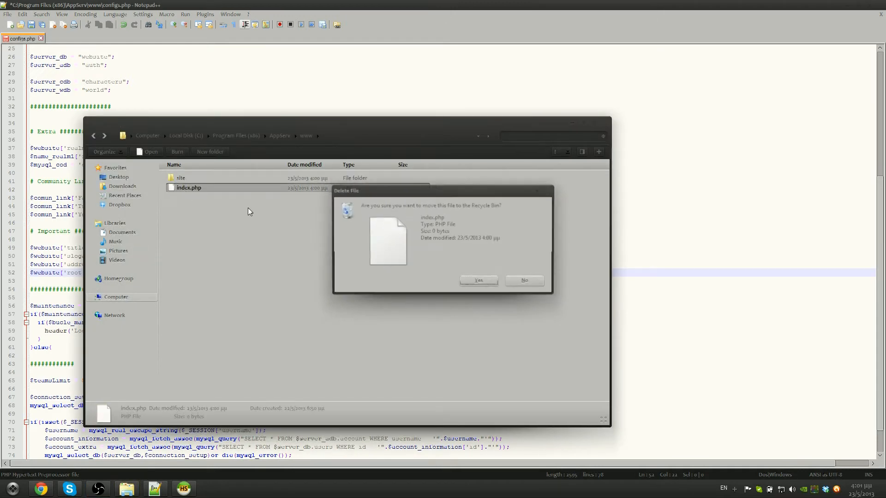
key("Return")
double_click(179, 179)
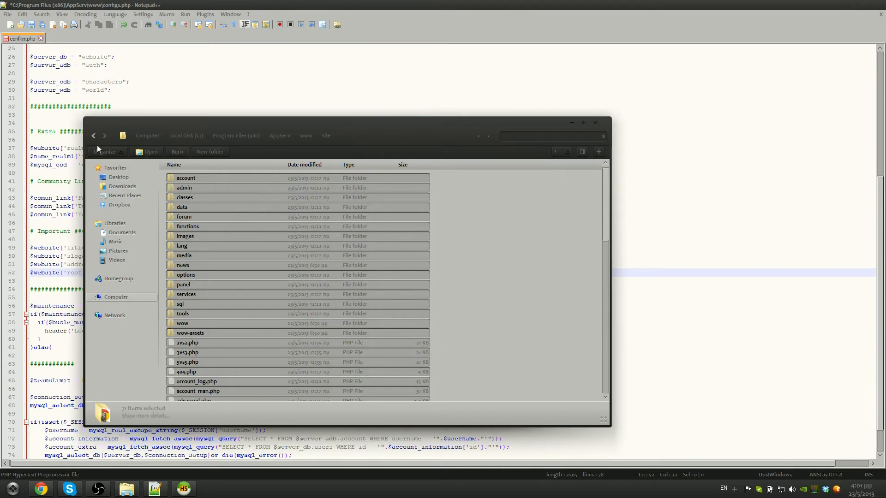
left_click(93, 136)
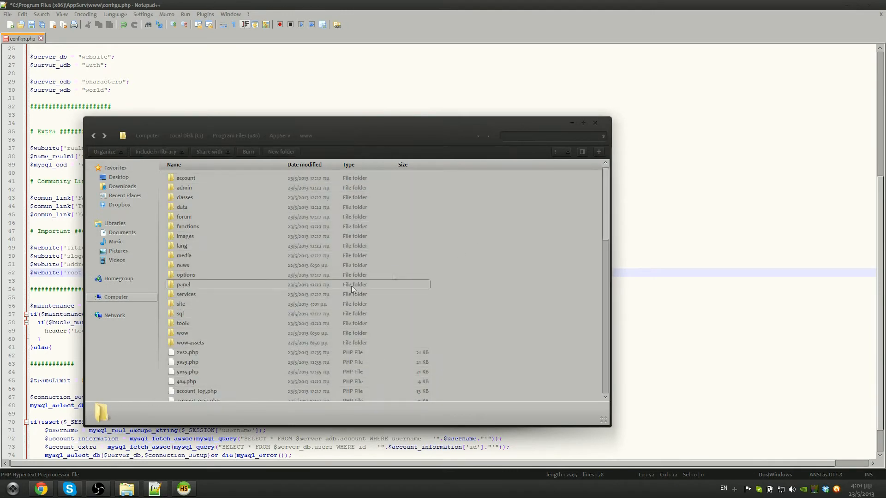
left_click(183, 304)
key("Delete")
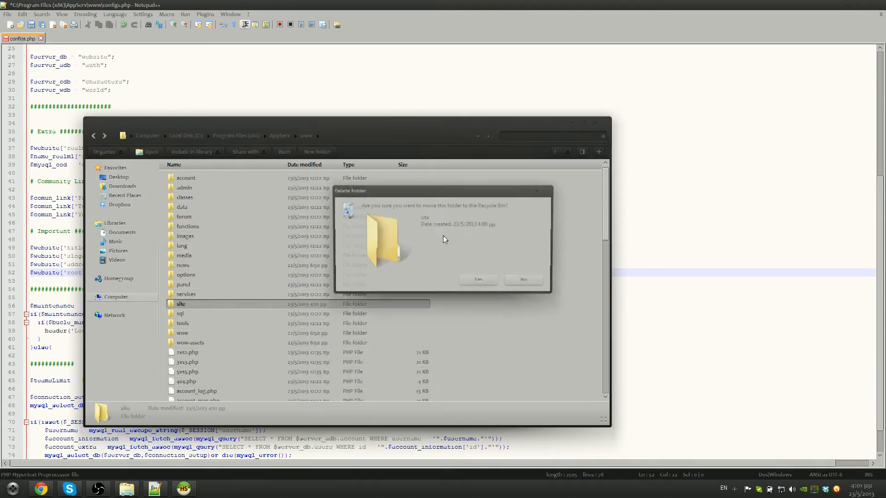
key("Return")
Keep configs.php without reloading, review lines 53–78, and close Notepad++ without saving
left_click_drag(215, 125, 420, 104)
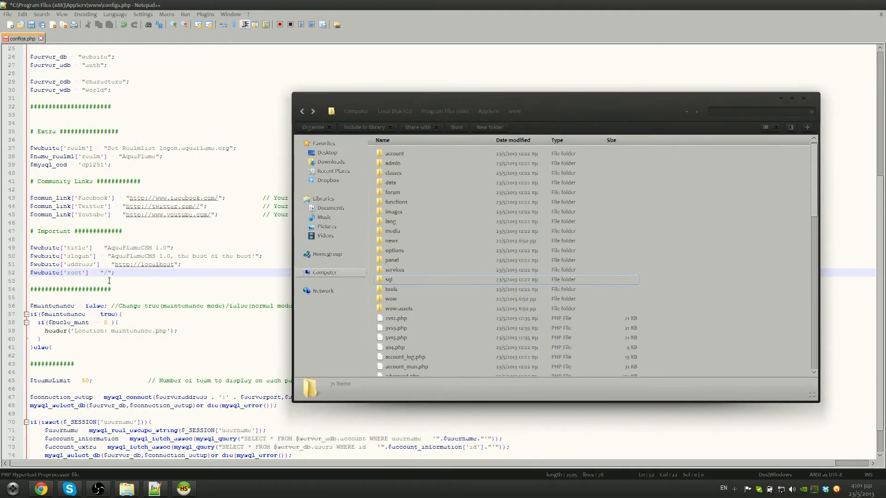
left_click(108, 275)
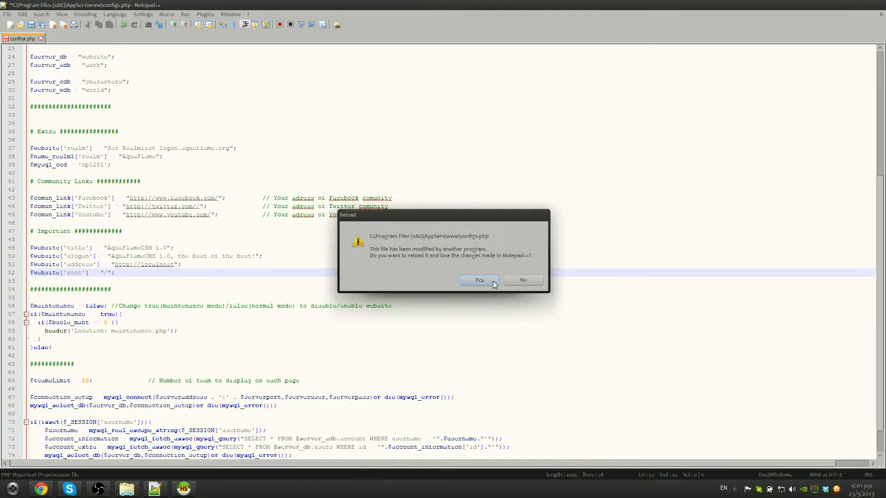
left_click(524, 281)
scroll(125, 301, "down", 2)
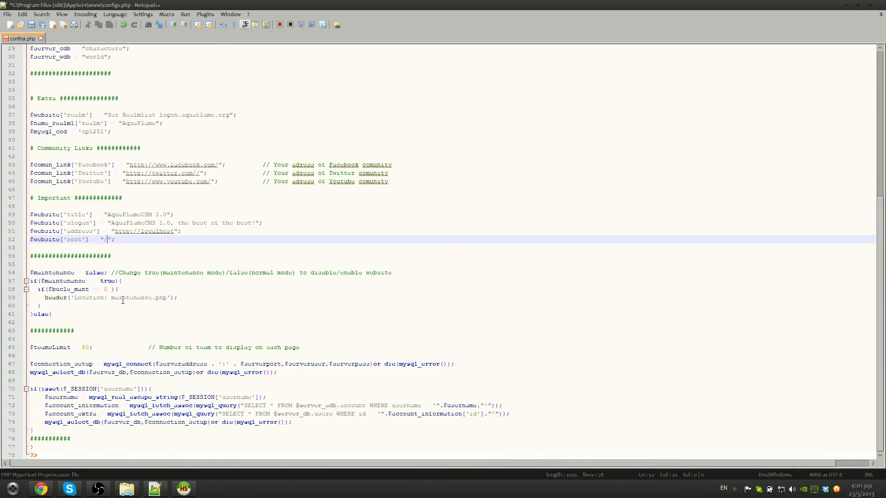
left_click_drag(56, 453, 93, 246)
left_click(92, 246)
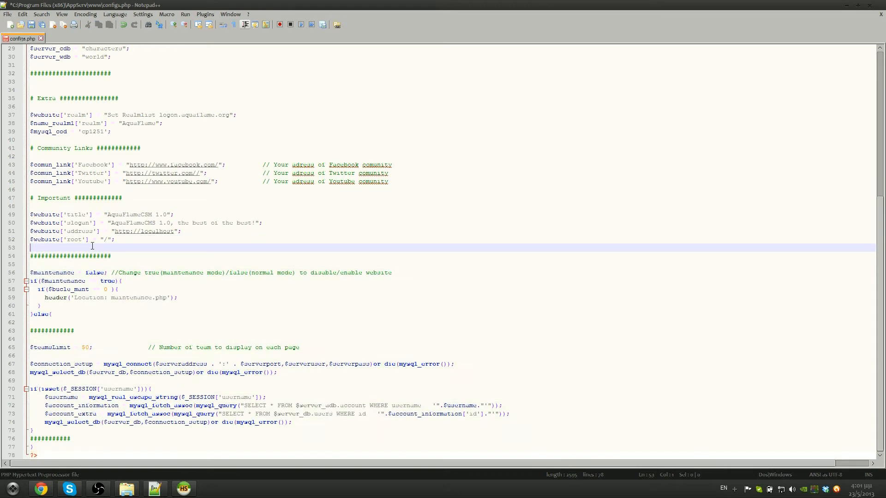
left_click(881, 14)
left_click(475, 276)
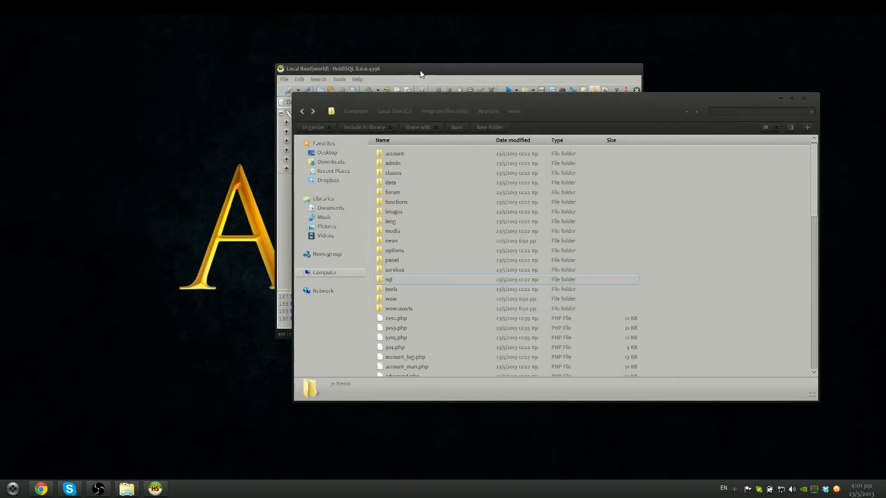
Maximize HeidiSQL and open the realms table data in the website database
double_click(420, 70)
left_click_drag(183, 196, 183, 308)
left_click(10, 94)
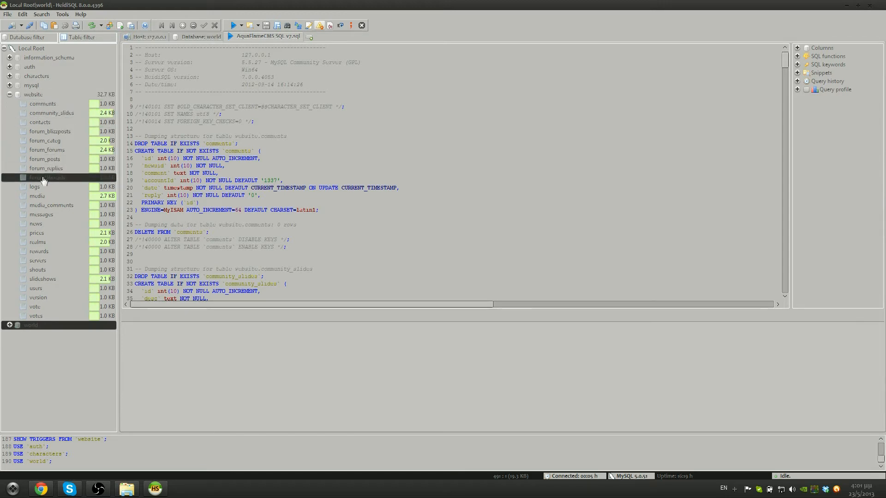
left_click(52, 243)
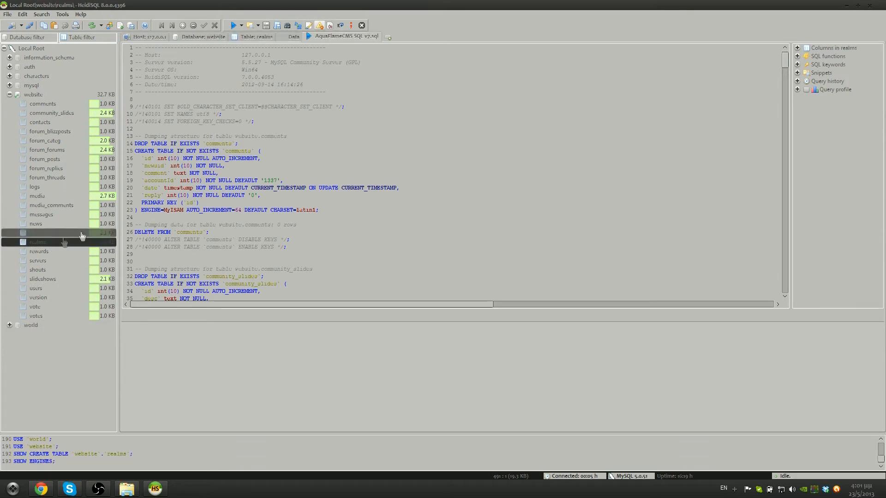
left_click(215, 83)
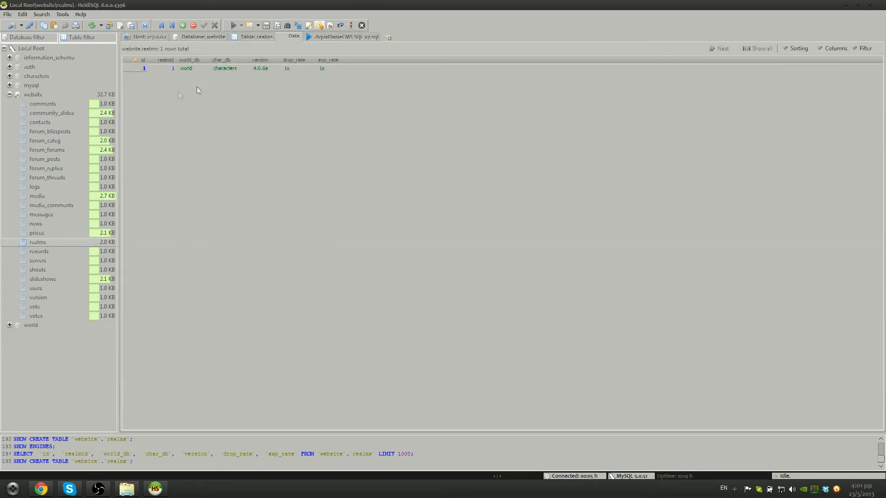
mouse_move(132, 76)
left_mouse_down()
mouse_move(334, 131)
mouse_move(333, 153)
mouse_move(137, 78)
left_mouse_up()
left_click(189, 68)
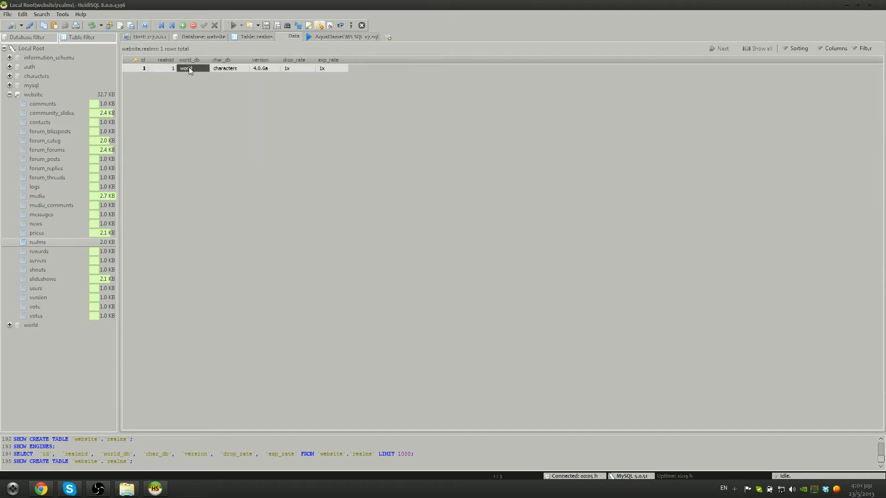
Edit the realm's version cell from 4.0.6a to 4.3.4a
left_click(230, 68)
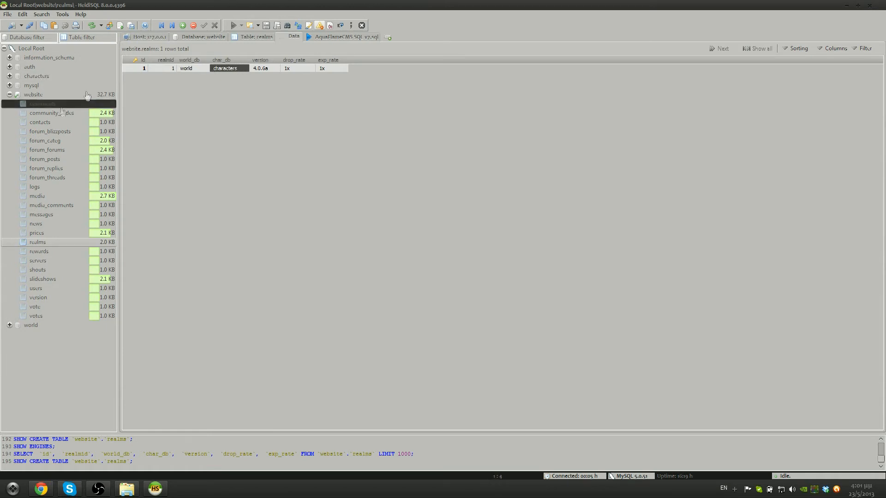
left_click(263, 69)
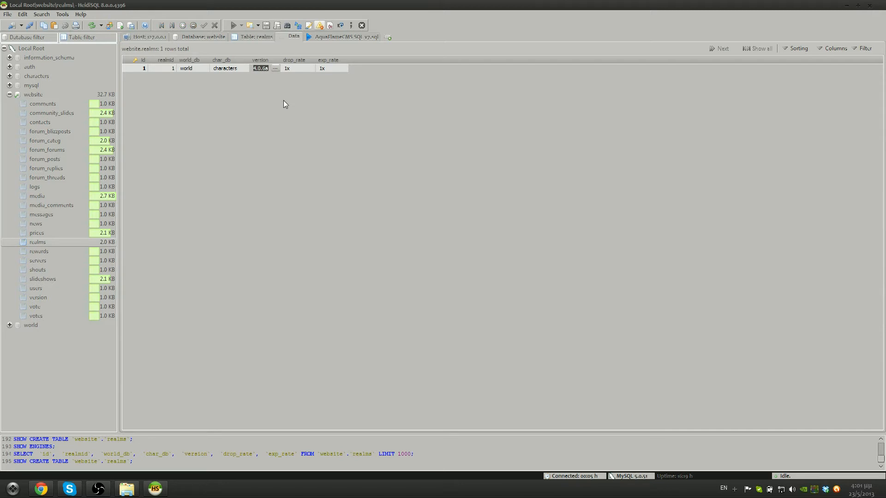
type("4.3.4a")
key("Return")
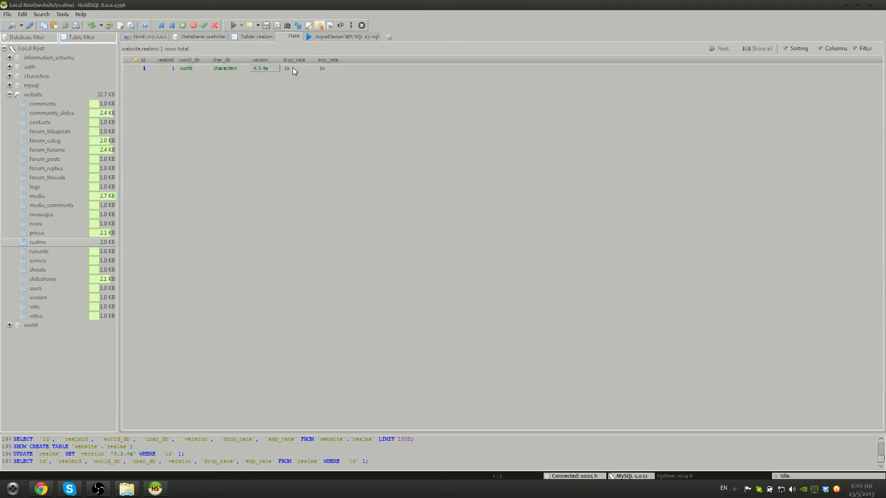
left_click(293, 68)
left_click(344, 68)
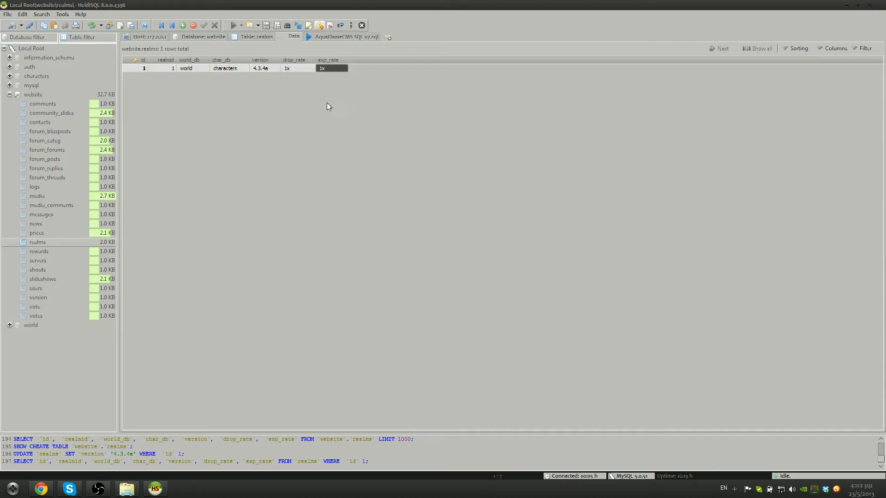
left_click(300, 68)
left_click(313, 116)
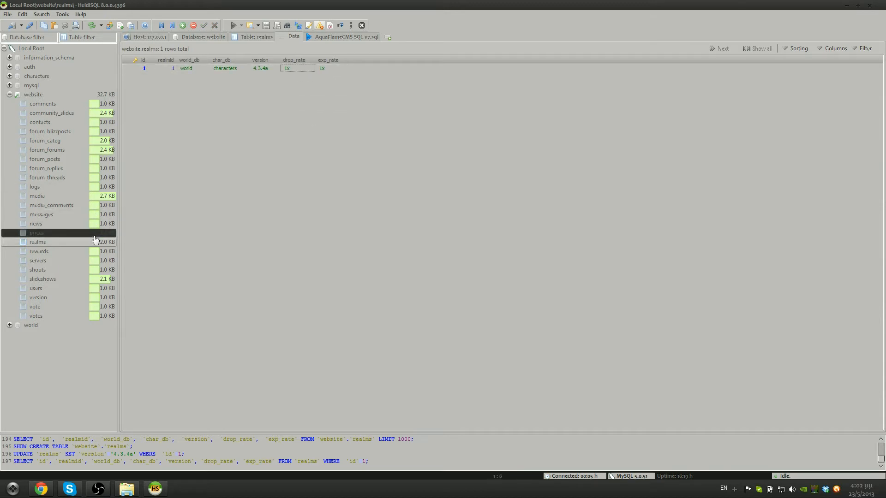
In the servers table, insert row 1 named AquaFlame with host 127.0.0.1
left_click(48, 263)
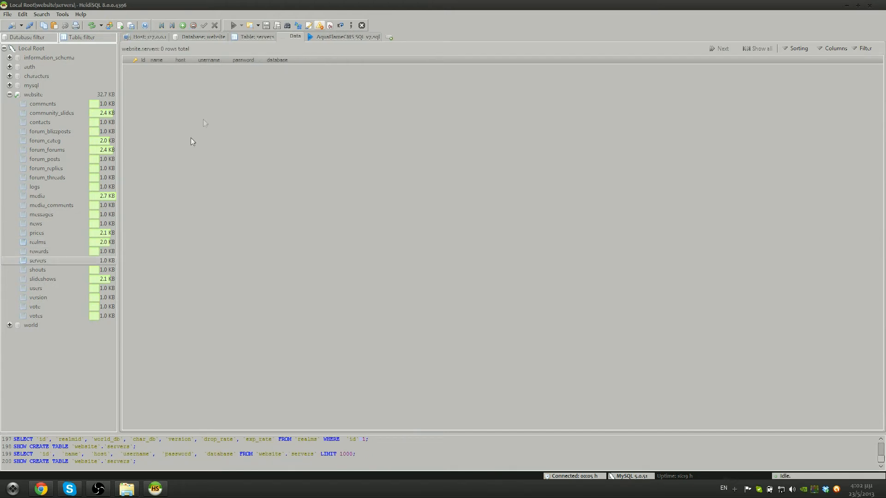
left_click(186, 27)
type("1")
left_click(169, 69)
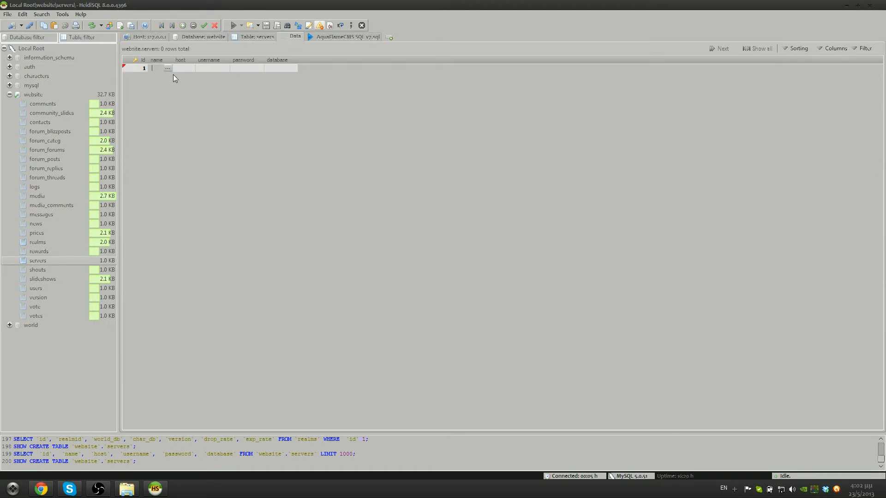
type("AquaFla")
type("127.")
type("0.0.1")
key("Return")
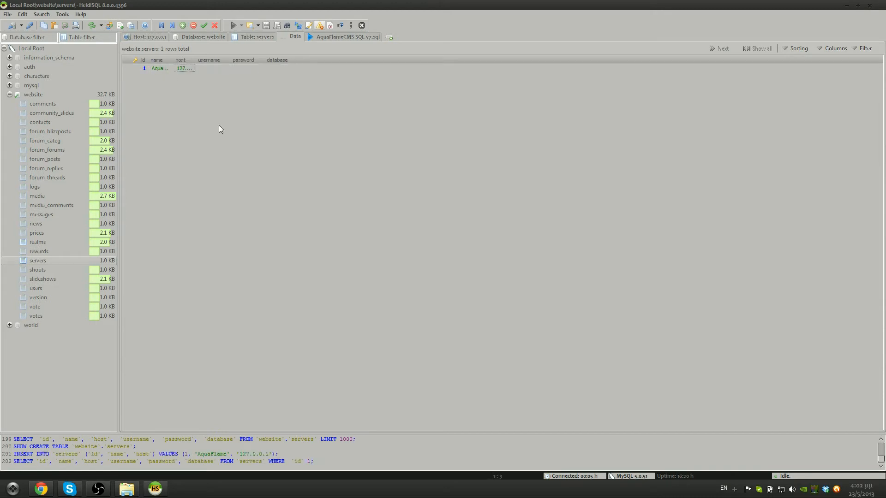
left_click(213, 68)
Set row 1's username to root, enter its password, and set database to world
left_click(219, 70)
type("root")
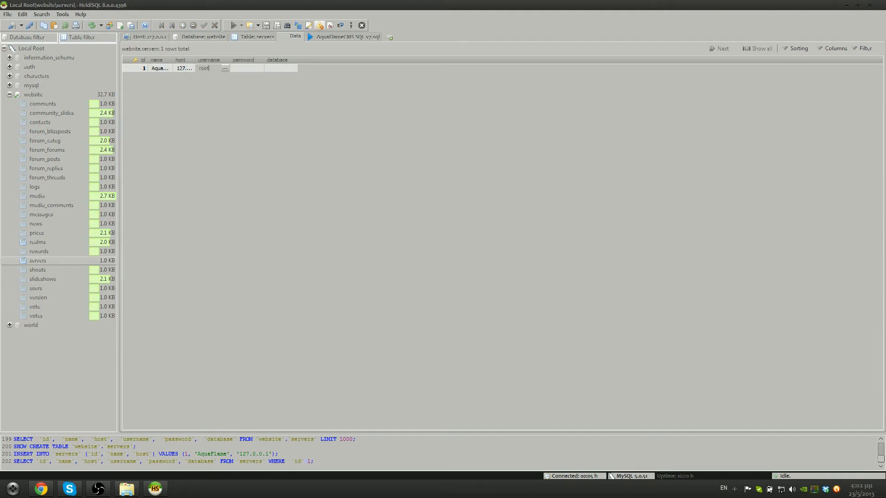
key("Tab")
type("password")
key("Tab")
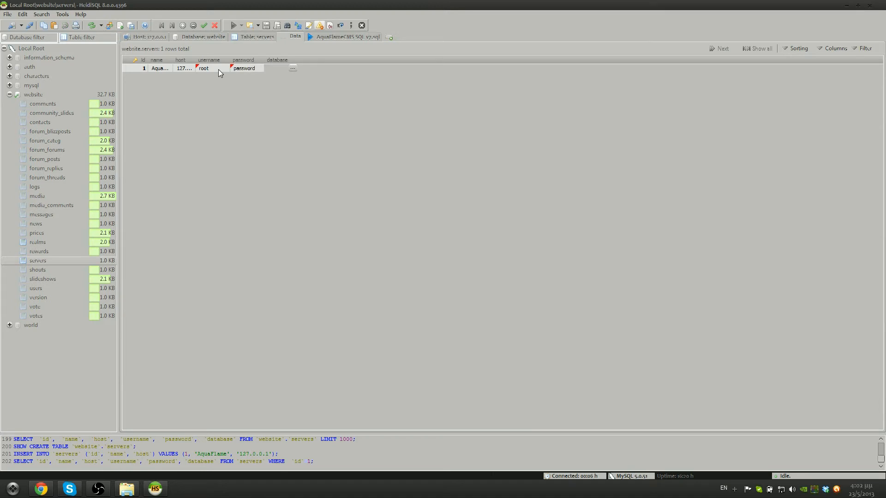
type("world")
key("Return")
left_click(221, 127)
Add a test row 2 named quaFlame with host 127.0.0.1
left_click(182, 25)
left_click(139, 77)
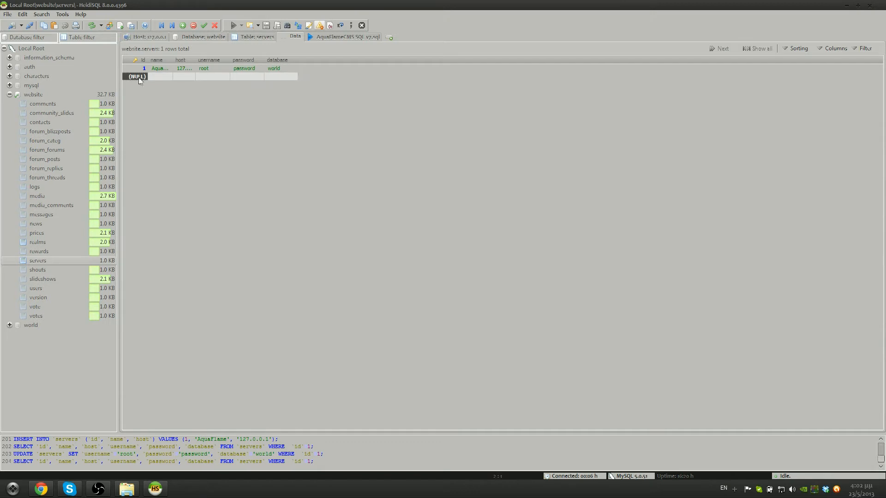
key("Tab")
type("quaFlame")
key("Tab")
type("127")
type(".0.0.1")
key("Tab")
Give the test row root login, a password and database world2, then delete it
type("root")
key("Tab")
type("password")
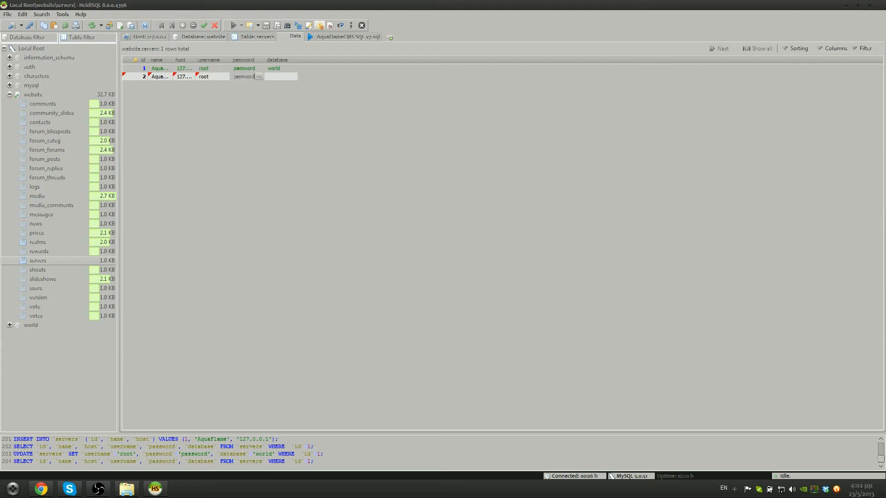
key("Tab")
type("world2")
key("Return")
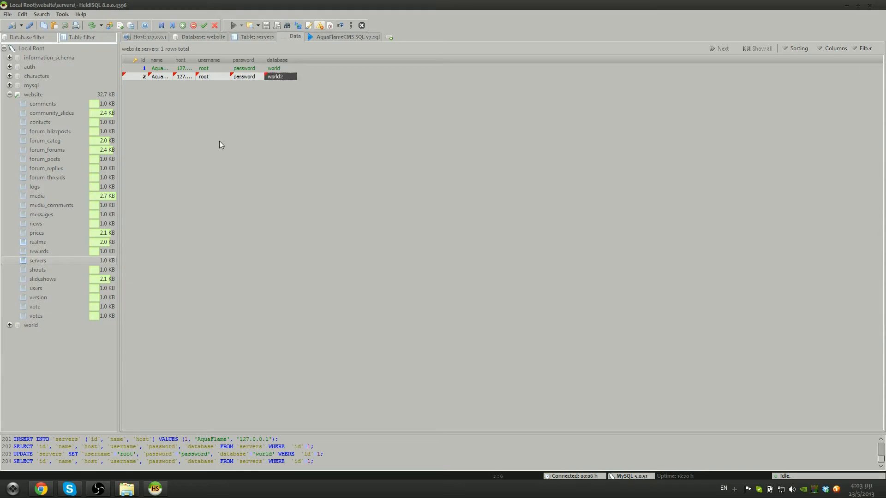
left_click(147, 76)
left_click(194, 25)
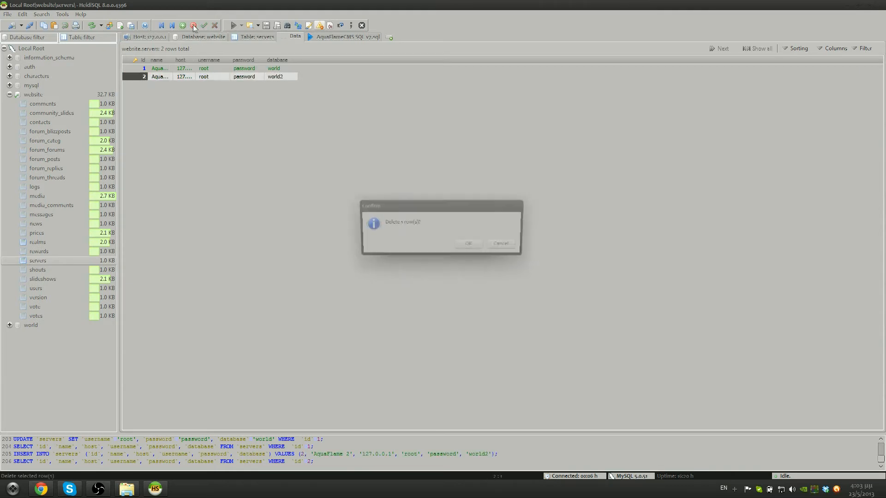
left_click(463, 246)
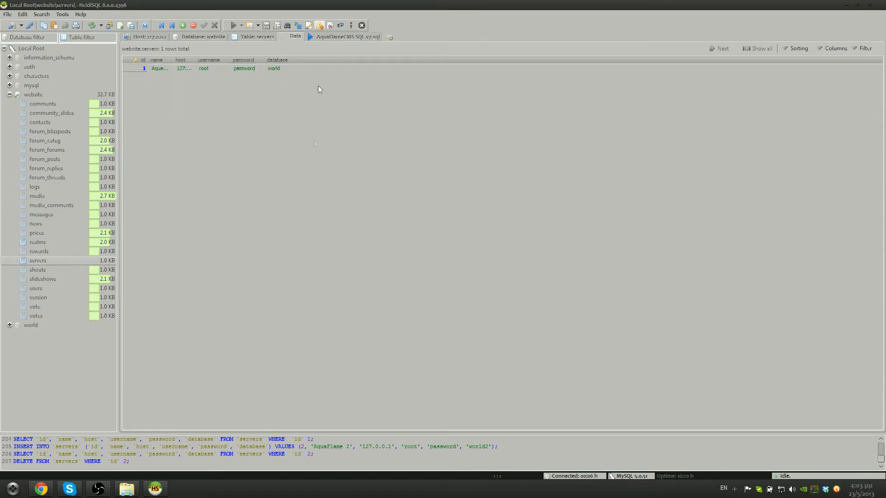
left_click(52, 299)
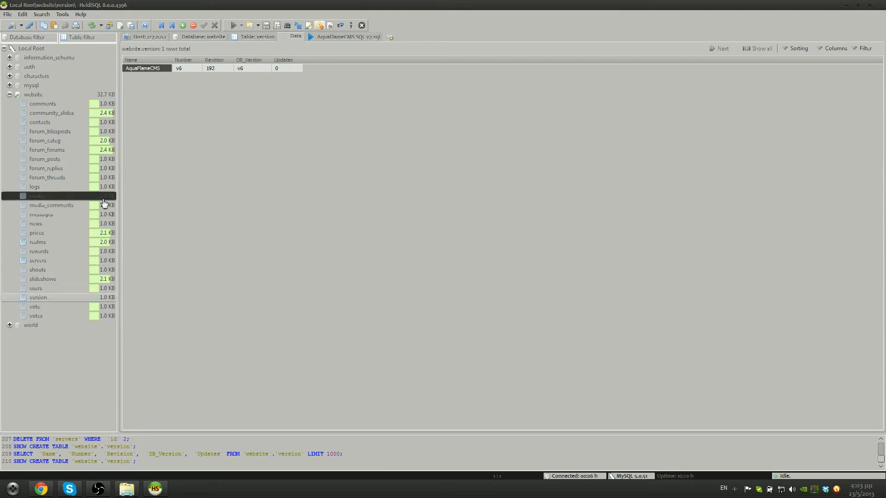
left_click(47, 310)
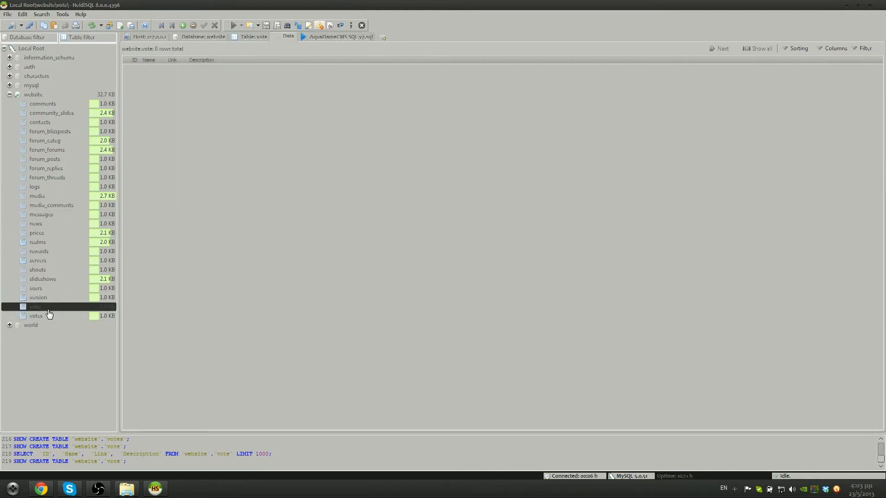
left_click(183, 26)
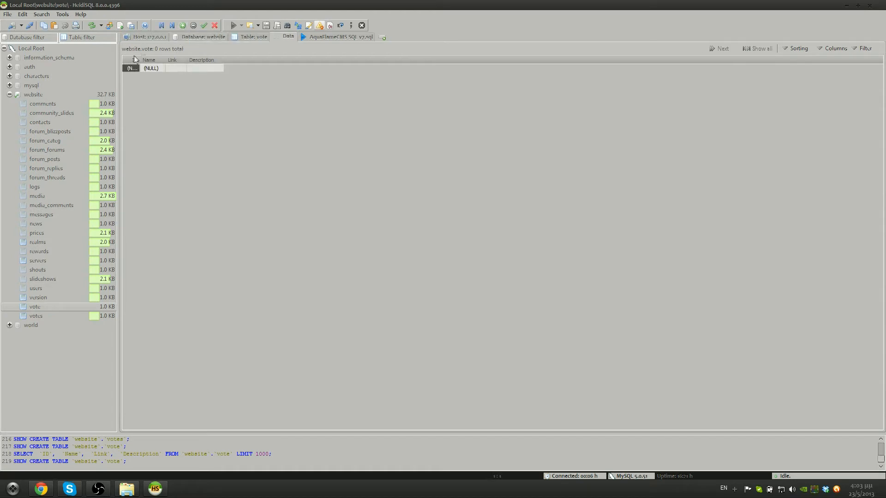
left_click_drag(139, 62, 253, 61)
type("1")
left_click_drag(164, 60, 140, 60)
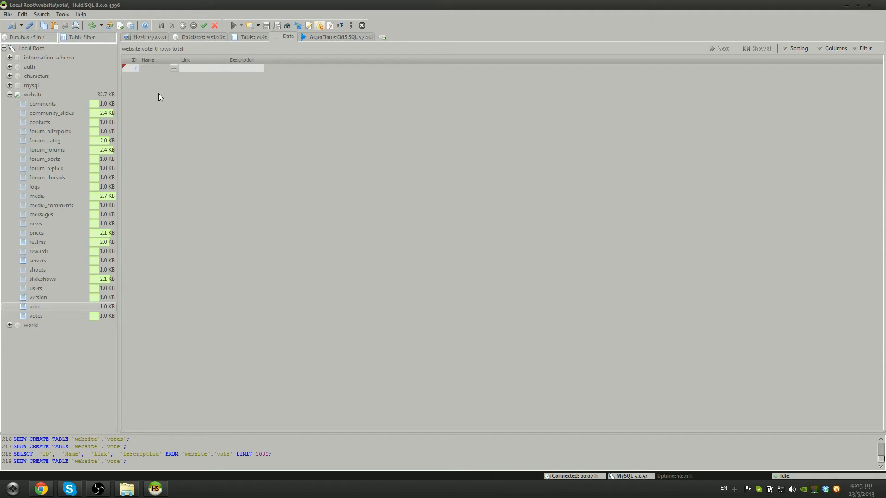
type("Xtremet")
key("BackSpace")
key("BackSpace")
key("BackSpace")
key("BackSpace")
key("BackSpace")
type("remeWoW")
key("Tab")
type("http://")
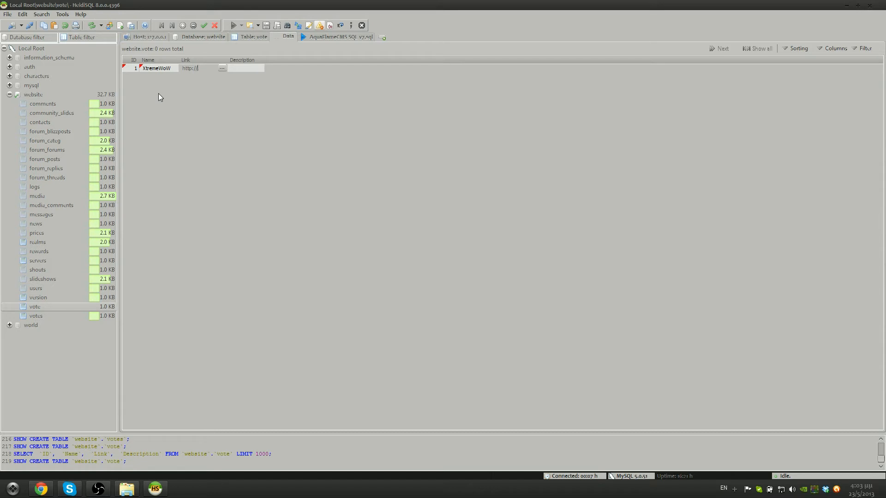
type("xr")
type("treme")
type("WoW.com")
type("/vote?")
type("id=1")
key("Return")
left_click(205, 94)
Try a Description for row 1, dismiss the update errors, and leave Description empty
left_click(234, 70)
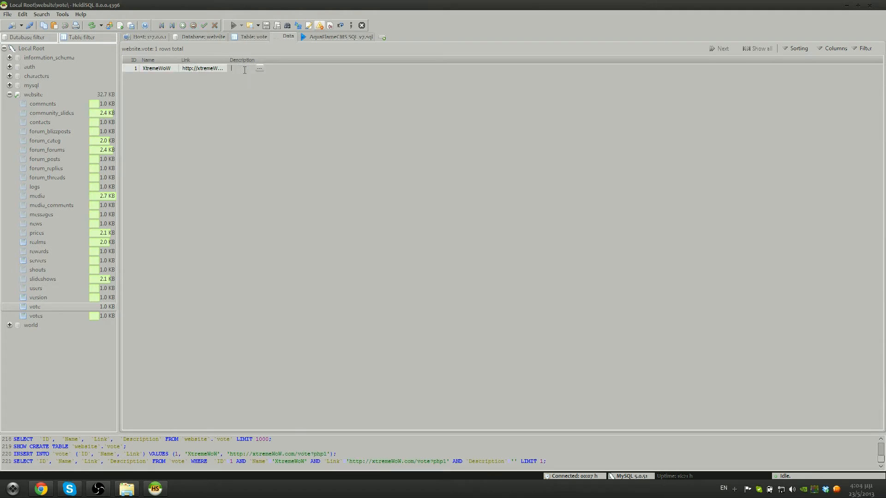
type("If yo")
type("u vote to thi")
type("s Lin")
type("k you get")
type(" +1")
type(" Poin")
left_click(232, 131)
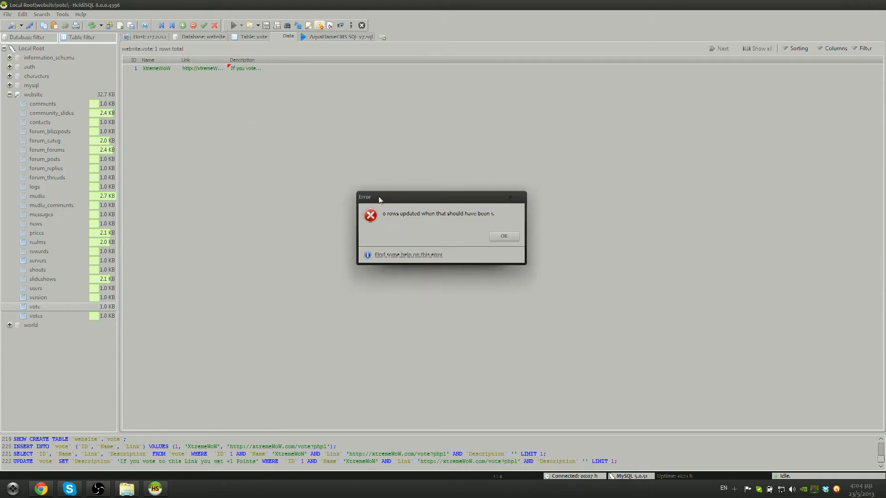
left_click(502, 237)
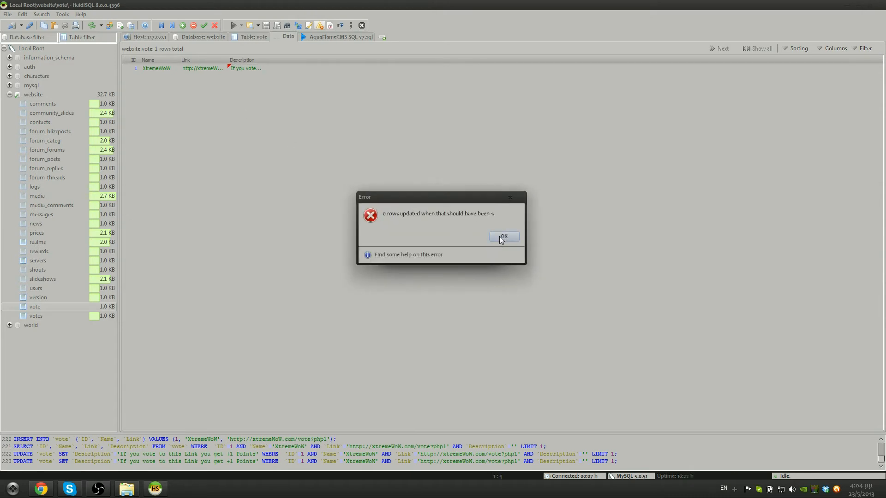
left_click(502, 236)
left_click(242, 68)
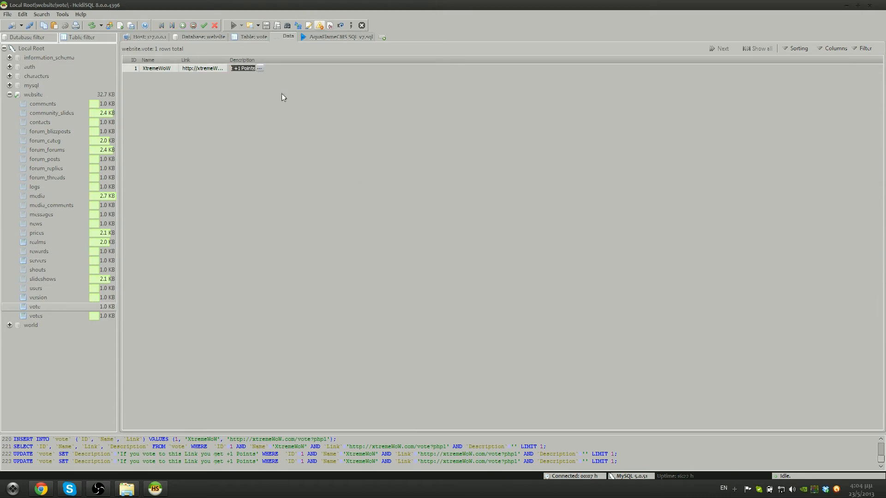
key("BackSpace")
key("Return")
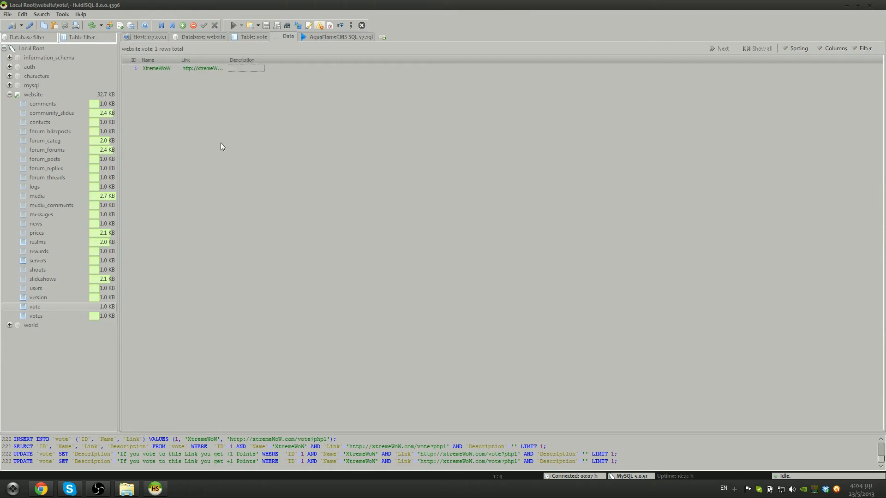
Insert rewards row 1: server 0, Relentless Chest, item1 30212, price 5, and post it
left_click(40, 316)
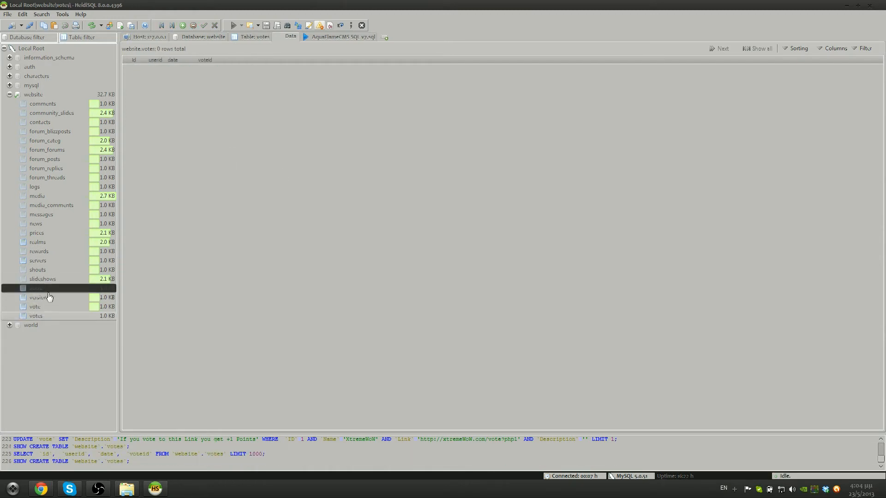
left_click(52, 252)
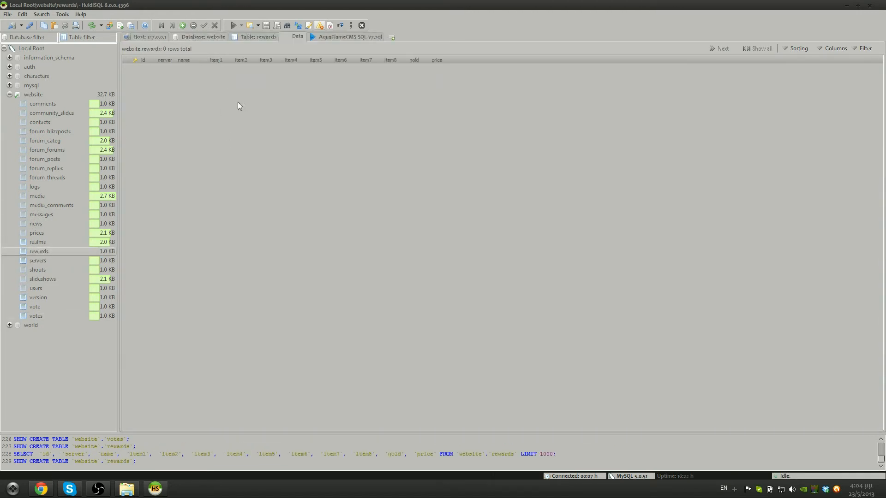
left_click(182, 25)
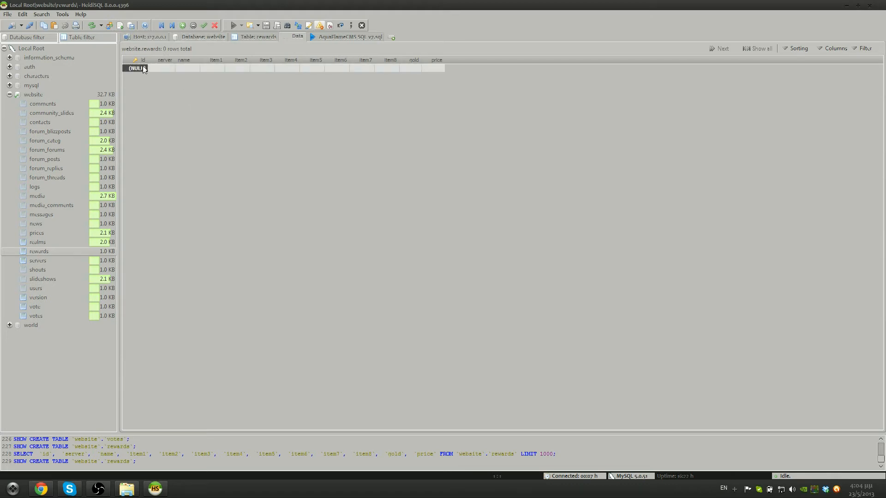
type("1")
key("Tab")
type("AquaF")
key("Tab")
type("entless Ch")
key("Tab")
type("30212")
key("Tab")
key("Tab")
key("Tab")
key("Tab")
key("Tab")
key("Tab")
key("Tab")
key("Tab")
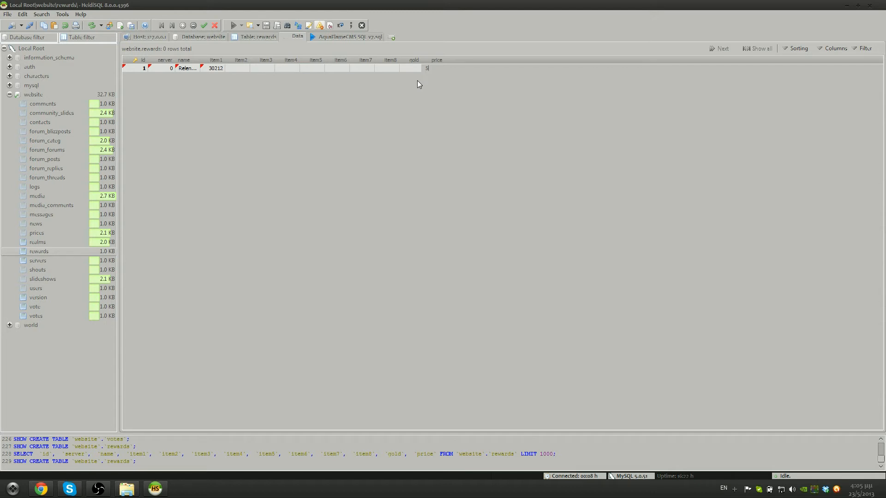
key("Return")
left_click(425, 118)
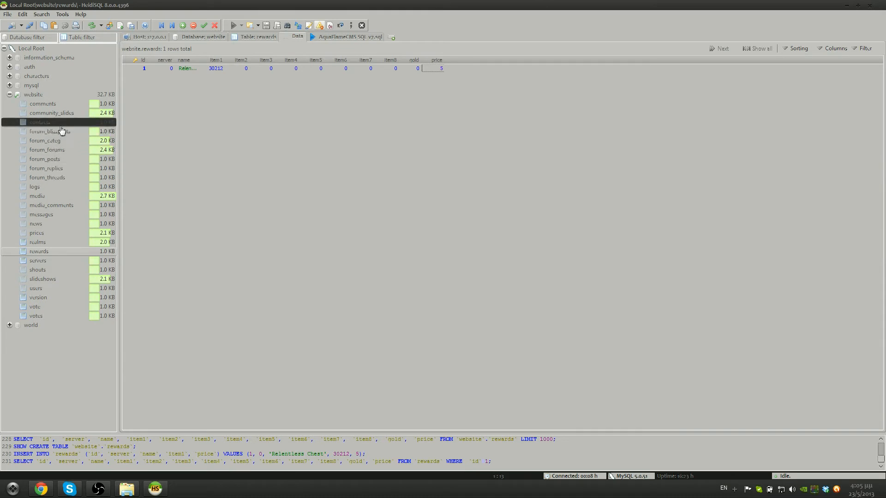
Show the slideshows table data, then browse Explorer to www\images\slideshows
left_click(51, 278)
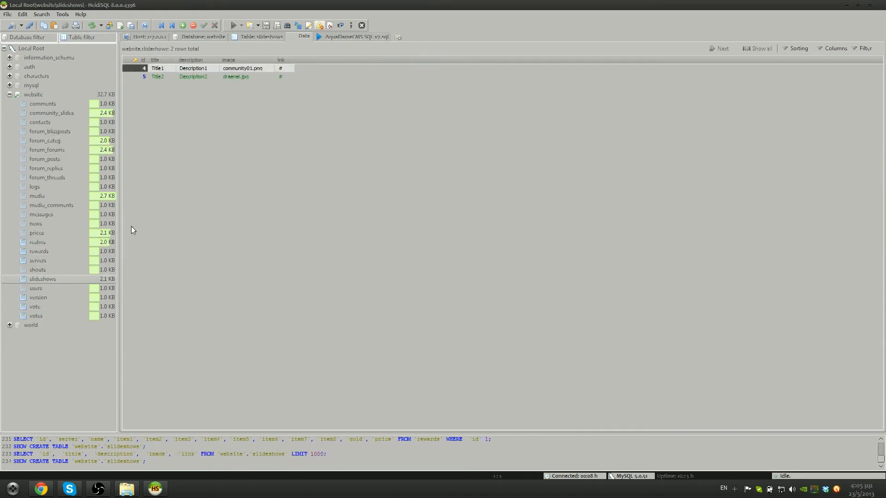
left_click(174, 115)
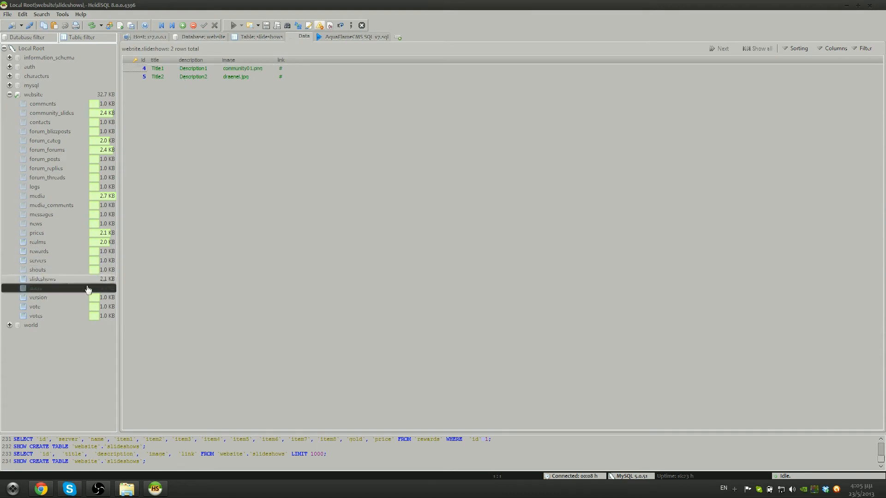
left_click(127, 489)
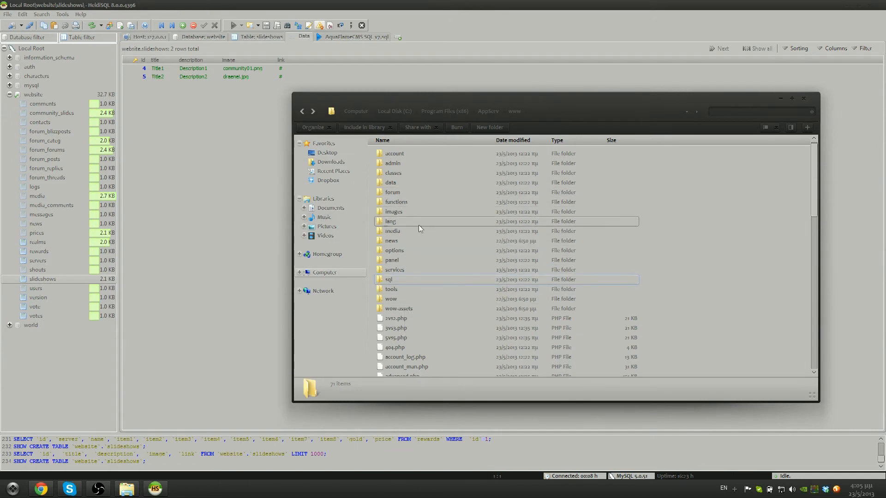
left_click_drag(376, 96, 405, 97)
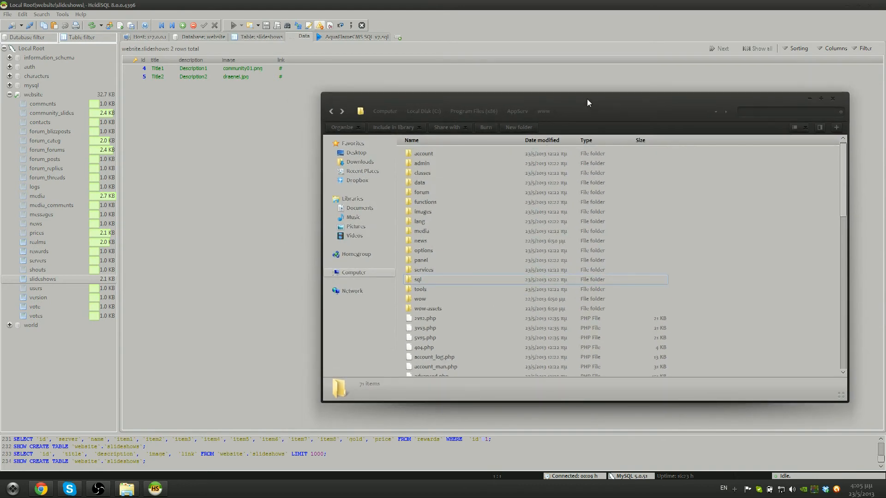
left_click_drag(587, 98, 583, 96)
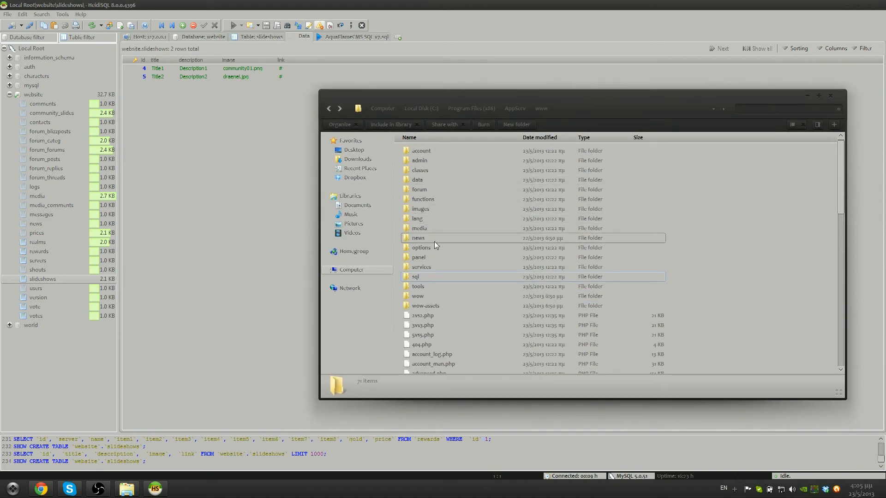
left_click(436, 278)
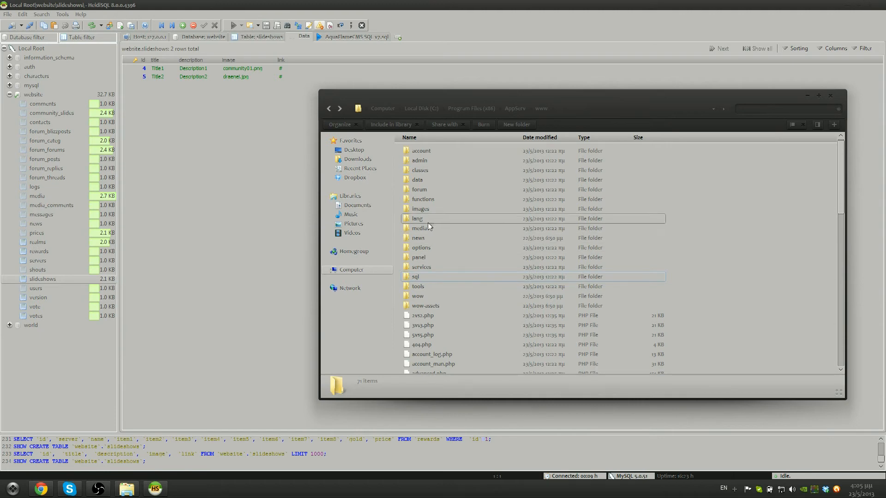
double_click(428, 207)
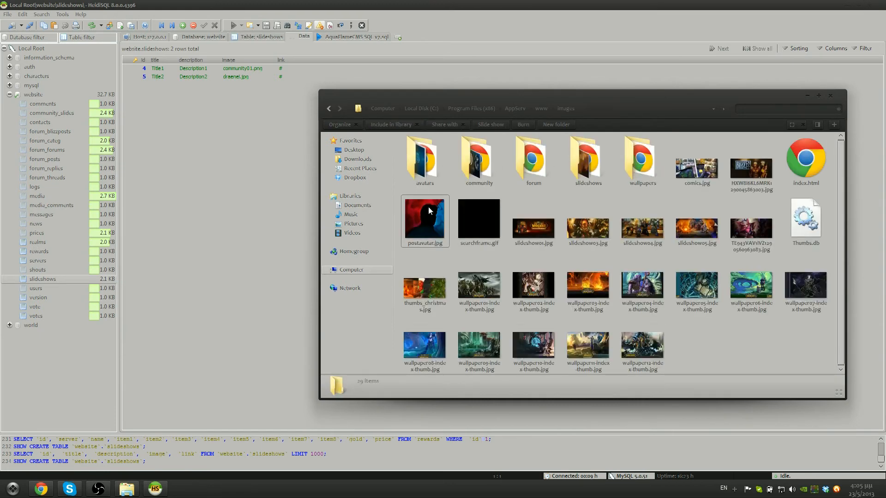
double_click(478, 161)
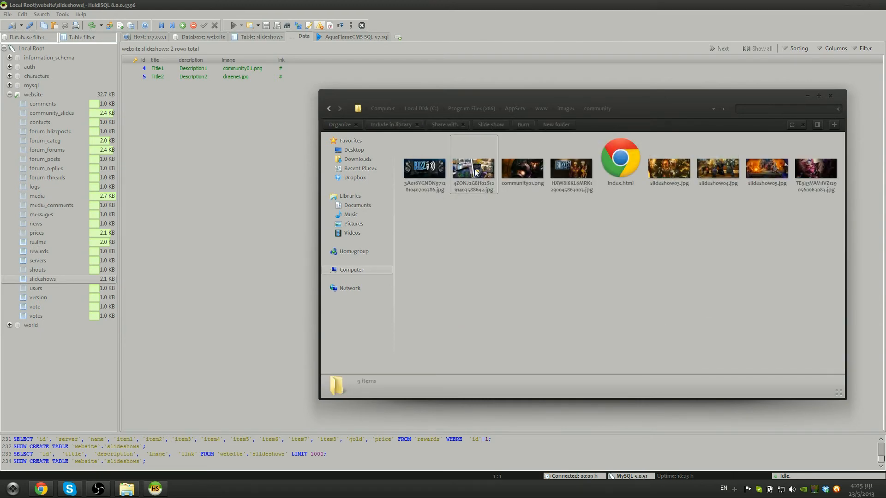
key("BackSpace")
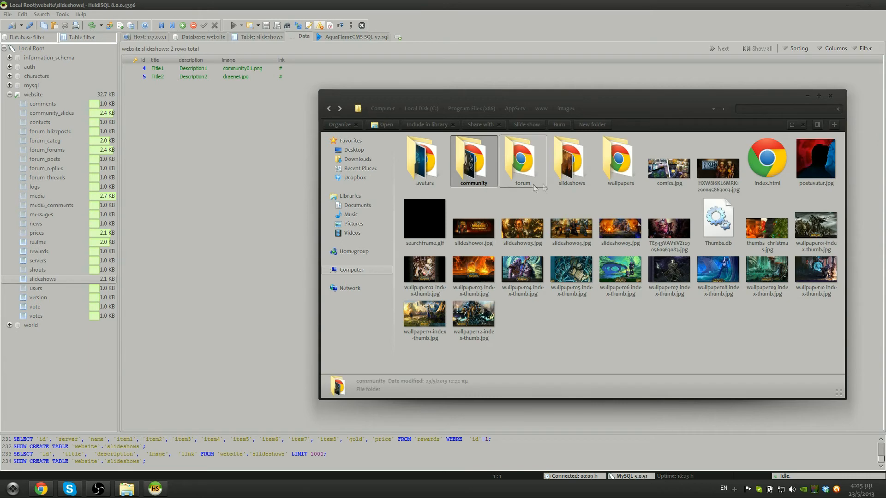
double_click(577, 171)
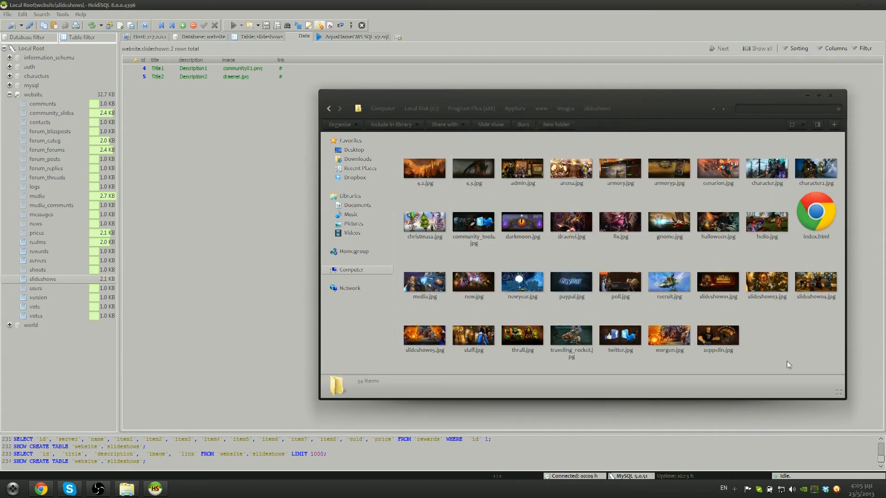
Locate recruit.jpg among the slideshow images, then add a blank slideshows row
left_click_drag(414, 363, 837, 154)
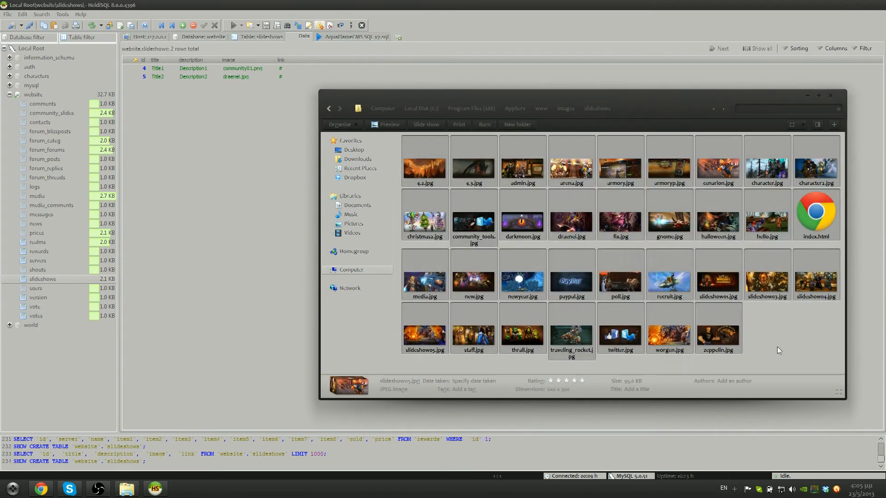
left_click(779, 350)
left_click(804, 297)
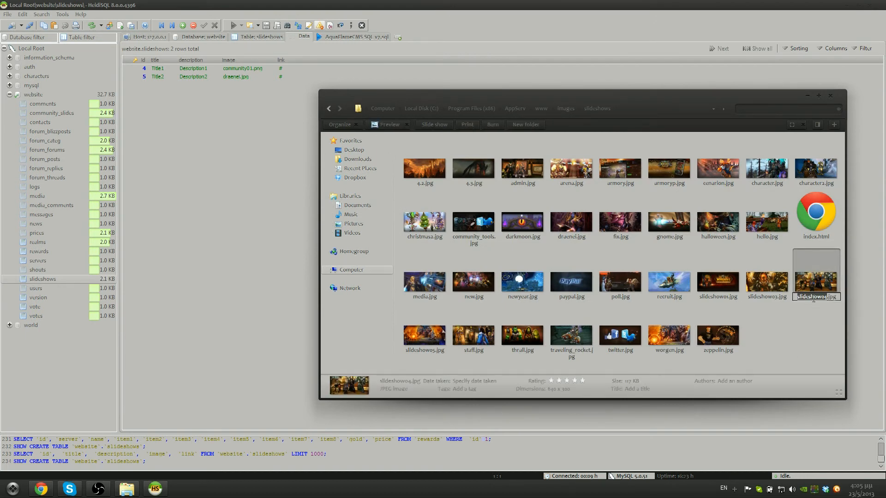
left_click(808, 319)
left_click(667, 295)
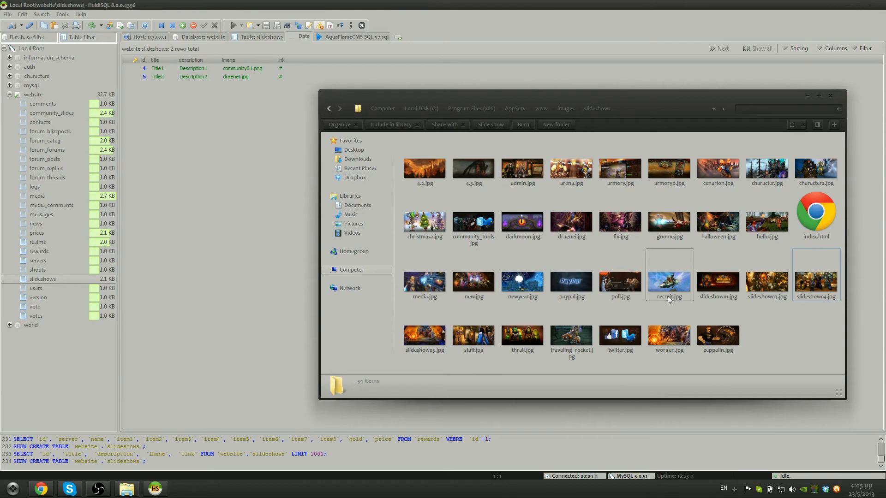
left_click(664, 298)
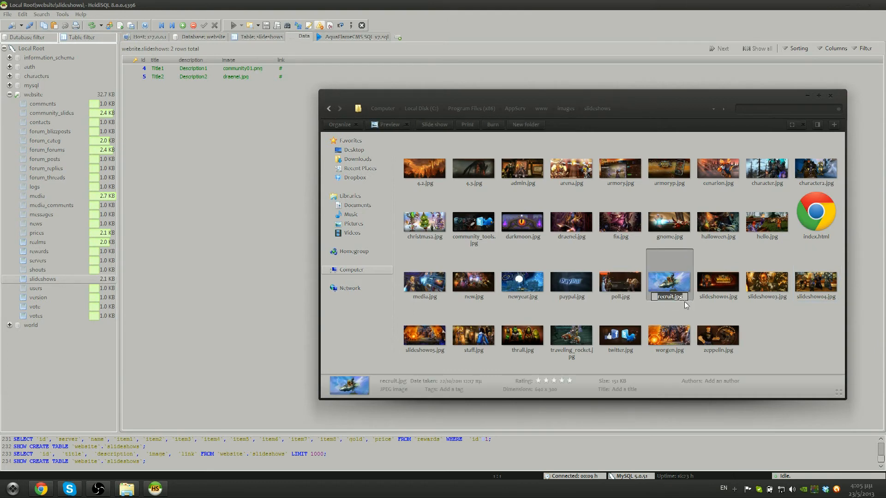
left_click(170, 187)
left_click(182, 26)
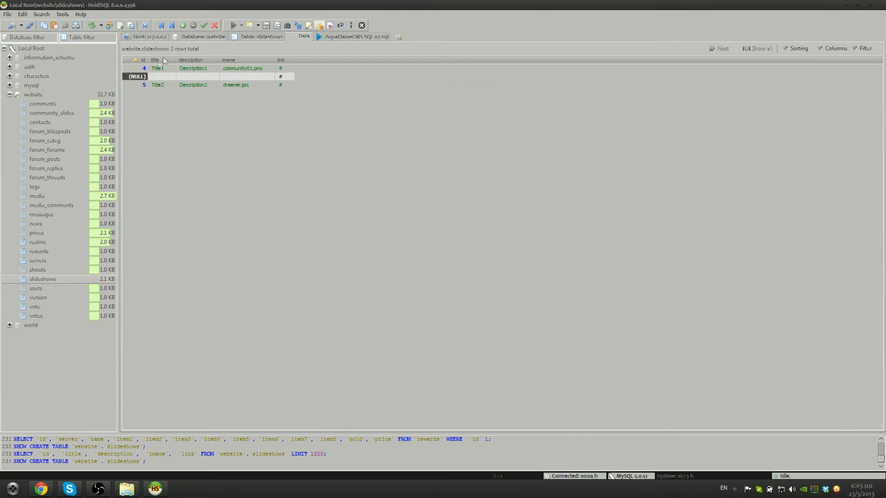
Fill the slide with title Recruit, description 'Get a Free Reward', image recruit.jpg, and post it
key("Tab")
type("Recru")
key("Tab")
type("Get a F")
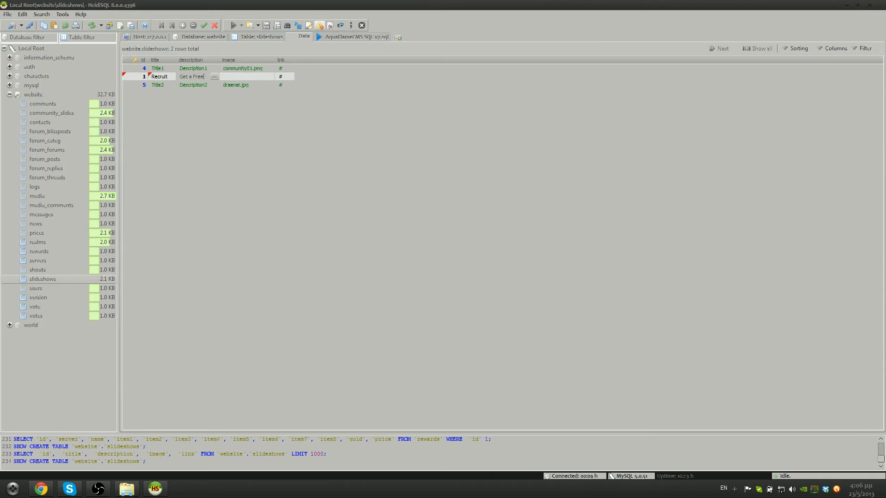
type("ree Reward")
key("Tab")
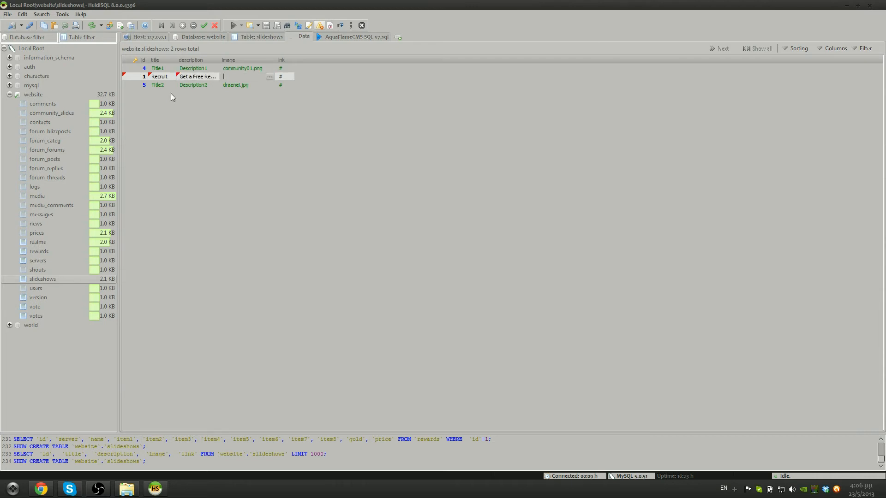
type("recruit.jpg")
key("Tab")
left_click(289, 151)
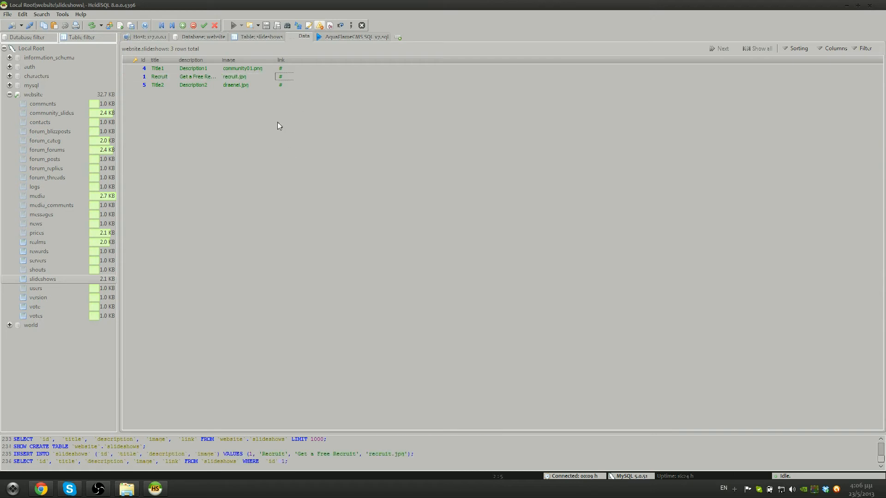
left_click(284, 76)
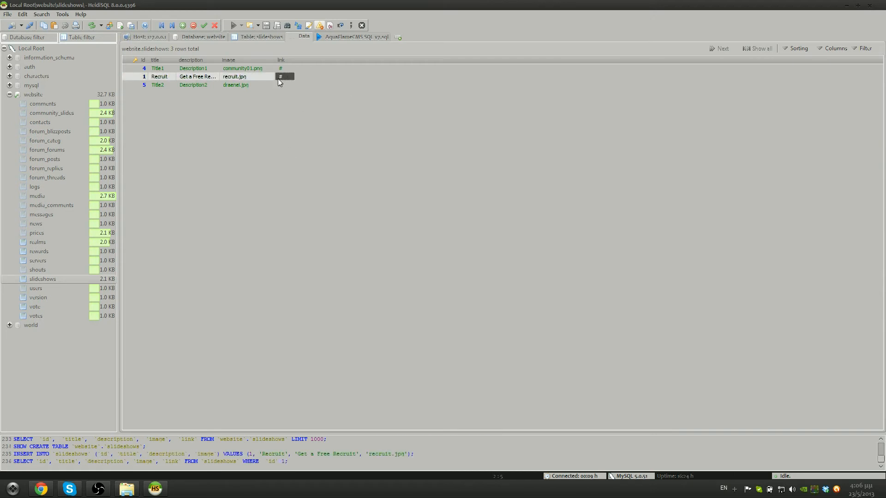
left_click(301, 101)
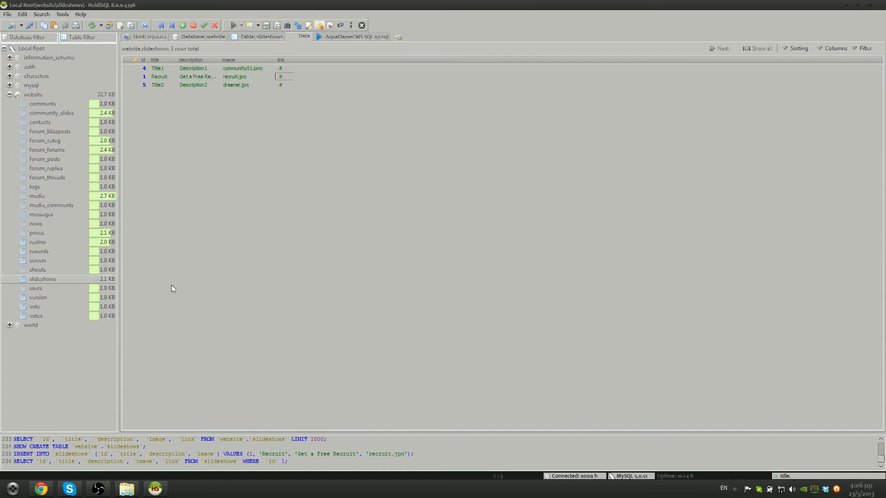
Refresh the website database's table list with F5, then close HeidiSQL
left_click(47, 271)
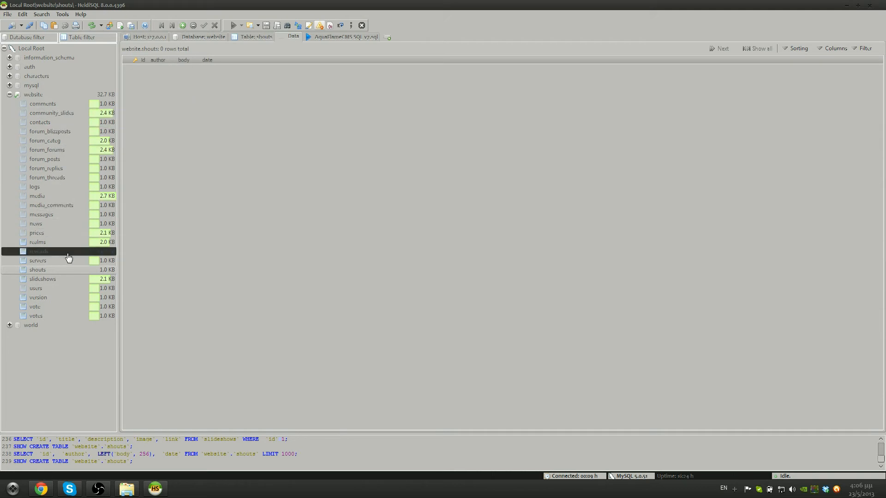
left_click(15, 96)
left_click(14, 95)
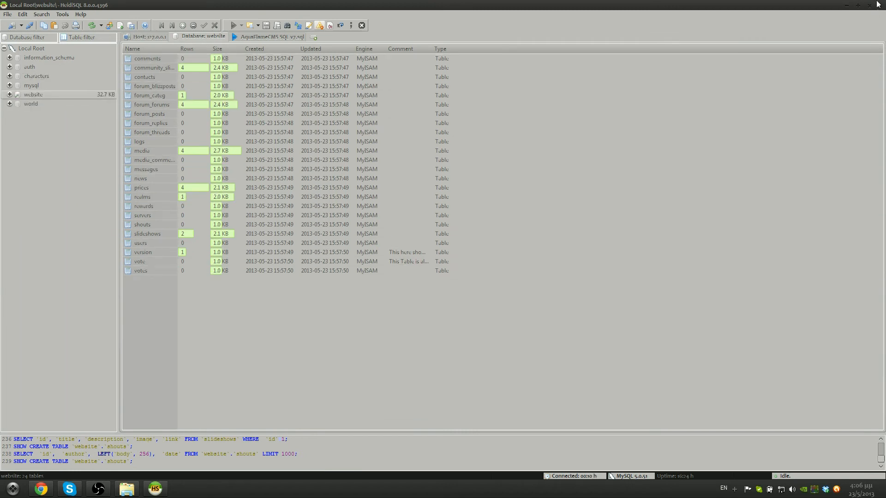
key("F5")
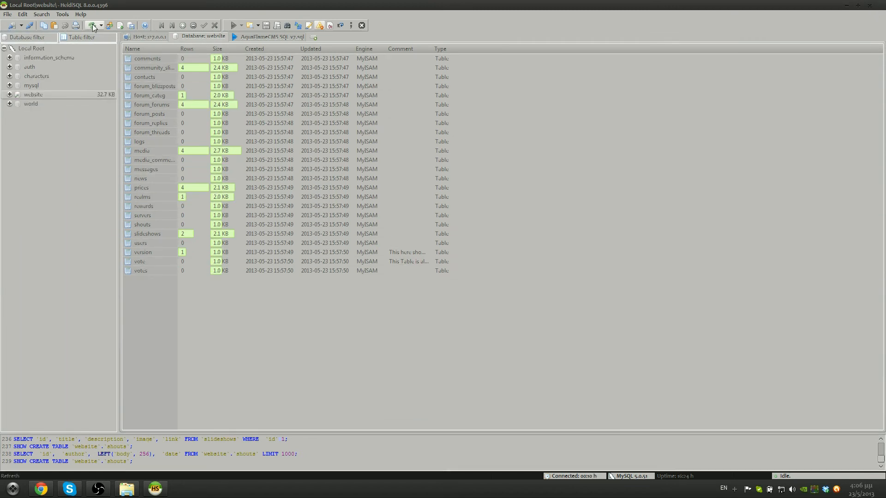
left_click(877, 7)
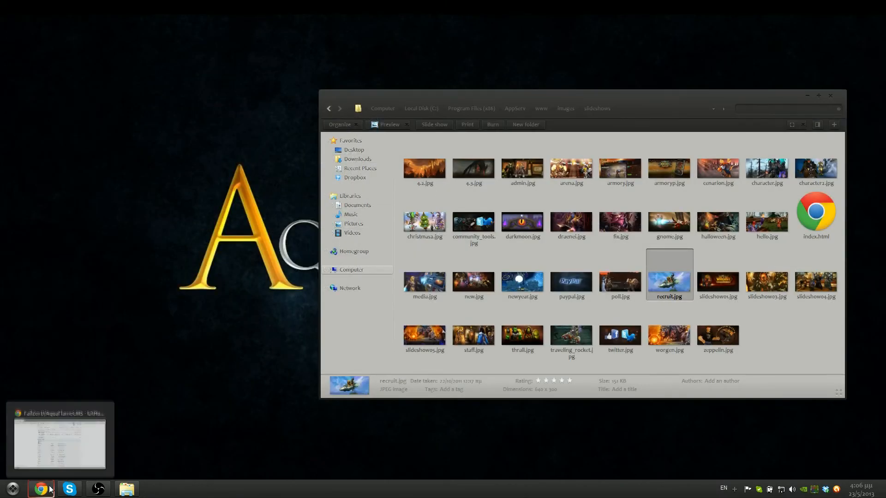
Go back up to www, open the classes folder, and right-click armory.class.php
left_click(770, 326)
key("BackSpace")
key("BackSpace")
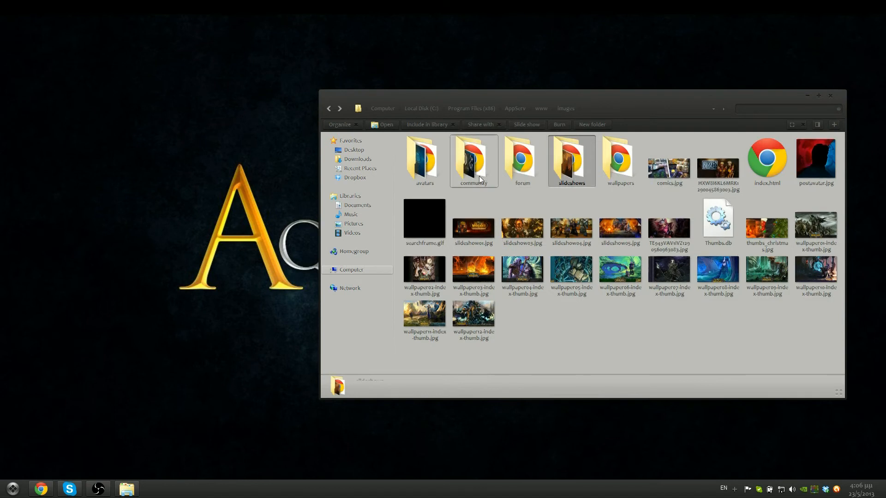
double_click(425, 171)
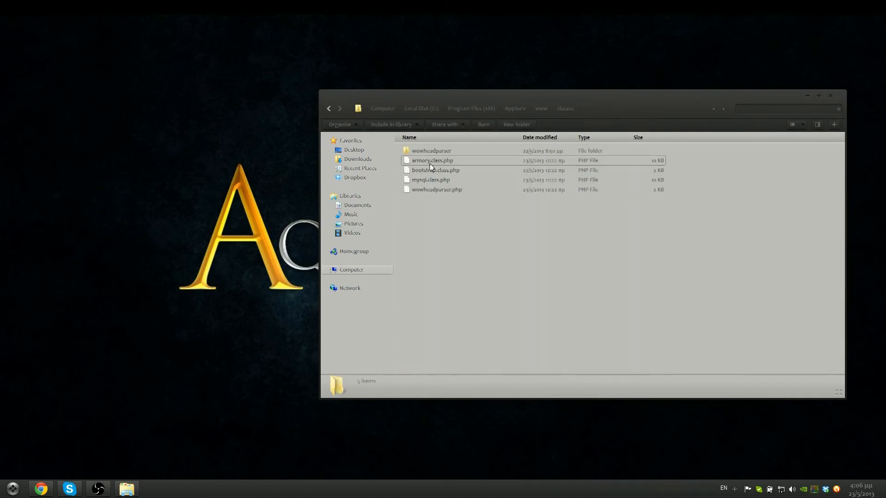
left_click(430, 163)
right_click(427, 162)
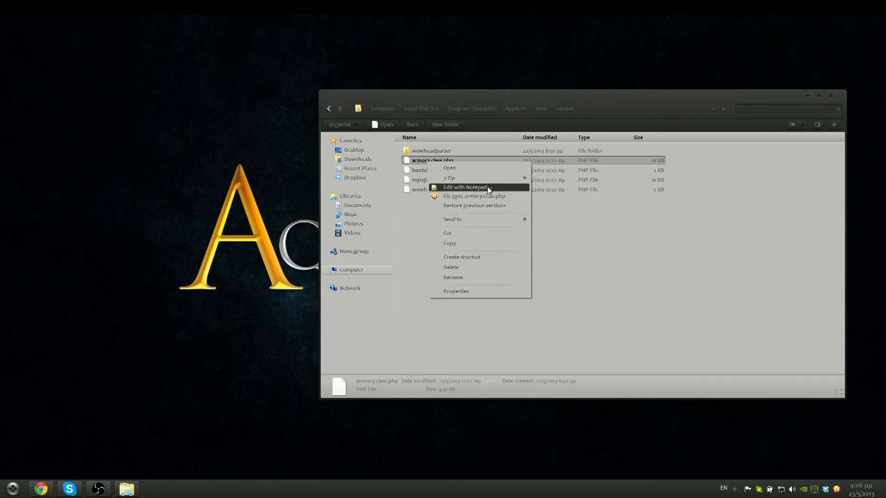
Move the Explorer window left and bring up armory.class.php's context menu again
left_click_drag(429, 92, 259, 78)
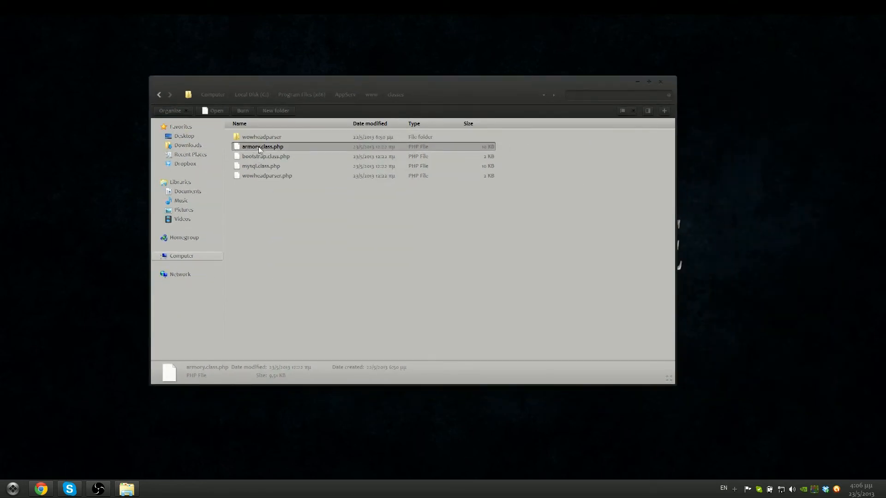
scroll(333, 247, "up", 3)
scroll(339, 253, "up", 5)
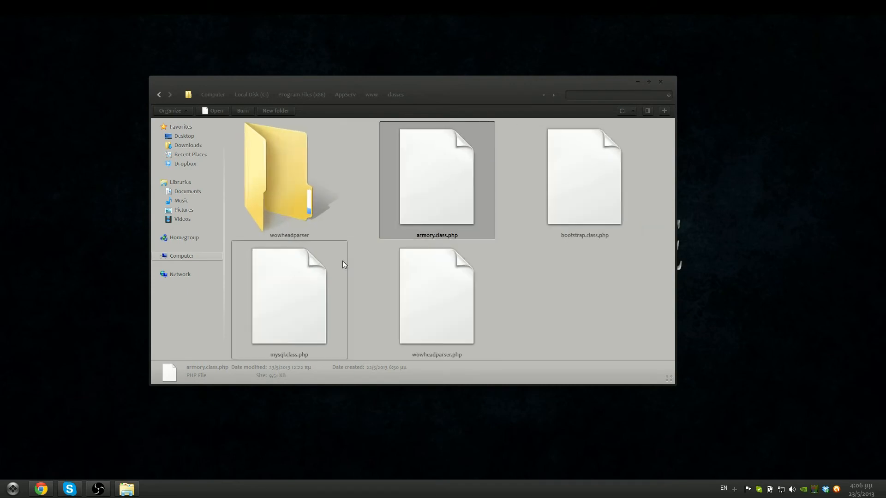
scroll(343, 261, "down", 2)
left_click(356, 212)
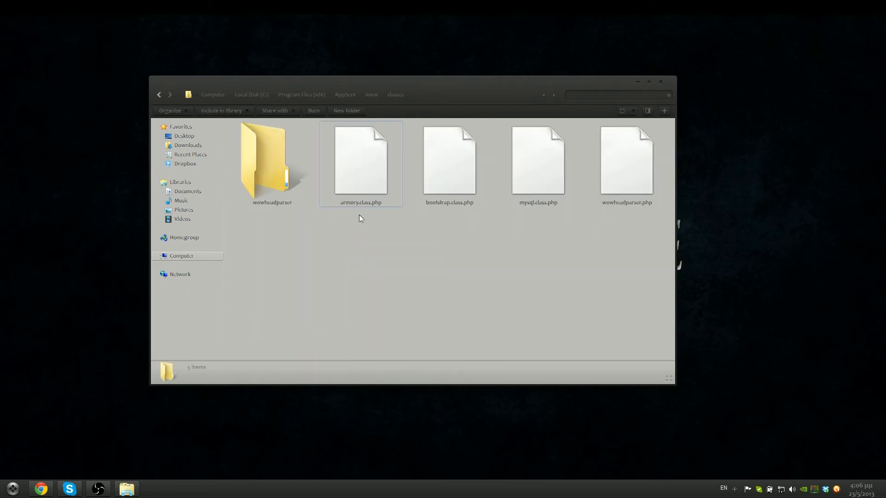
scroll(361, 216, "down", 5, "ctrl")
scroll(361, 216, "down", 4, "ctrl")
scroll(334, 206, "up", 3, "ctrl")
scroll(334, 205, "down", 2, "ctrl")
scroll(334, 205, "up", 1, "ctrl")
right_click(263, 146)
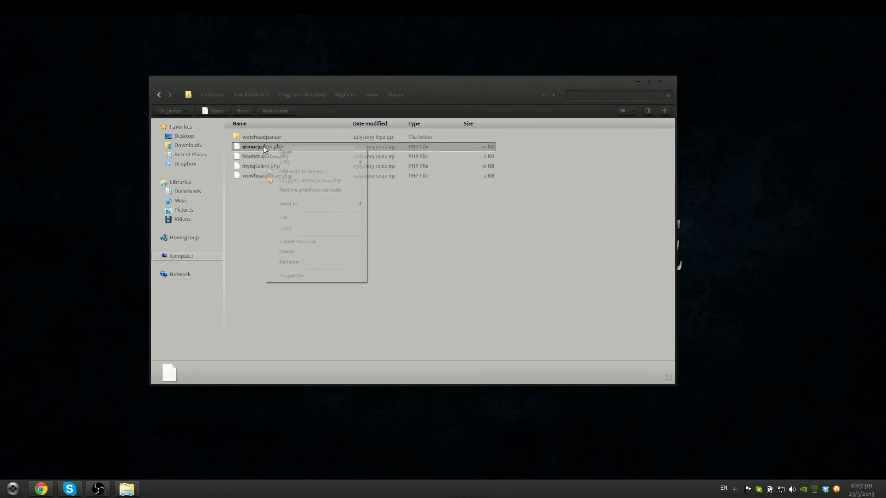
Open armory.class.php in Notepad++ and inspect the localhost database connections on lines 90–91
left_click(290, 172)
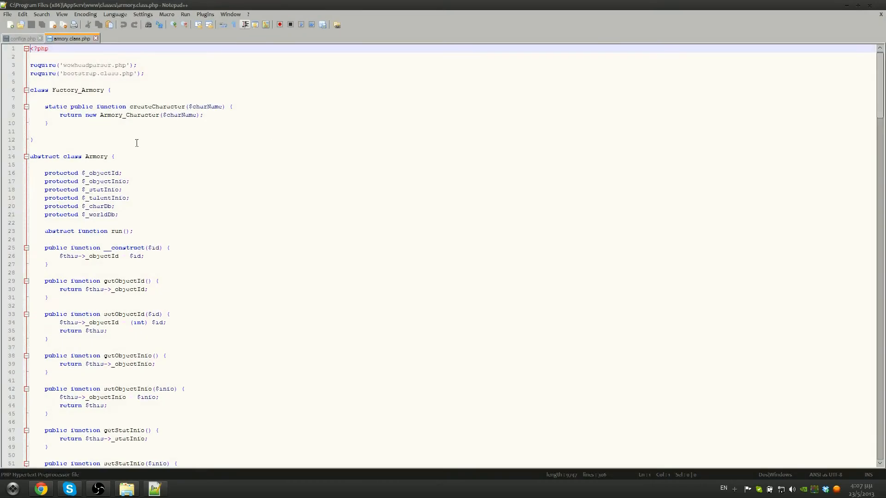
scroll(136, 143, "down", 20)
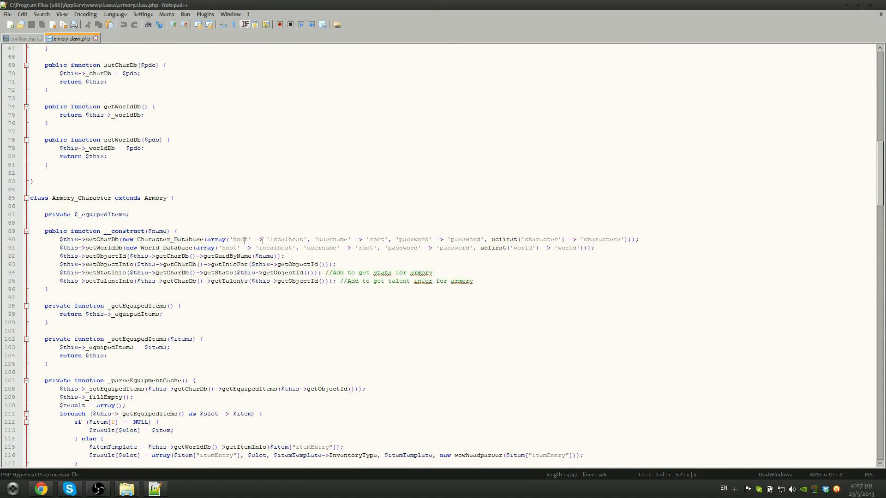
left_click_drag(45, 231, 96, 230)
left_click(119, 231)
left_click(192, 235)
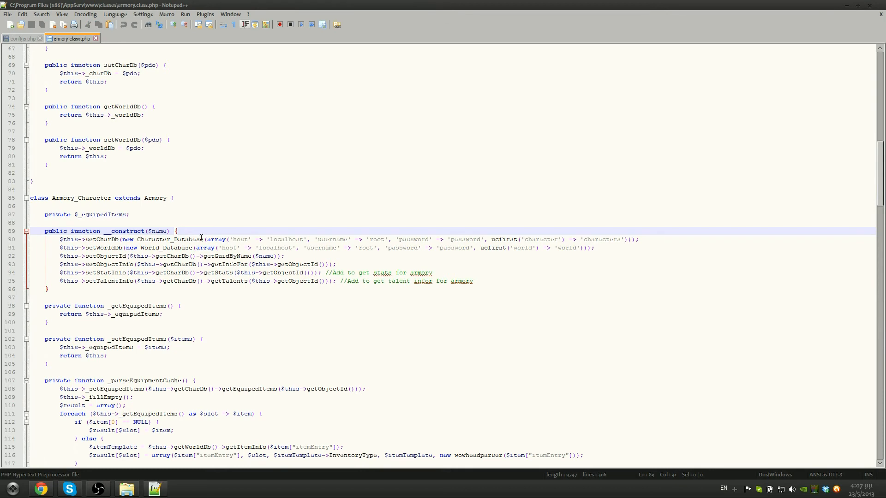
left_click(143, 247)
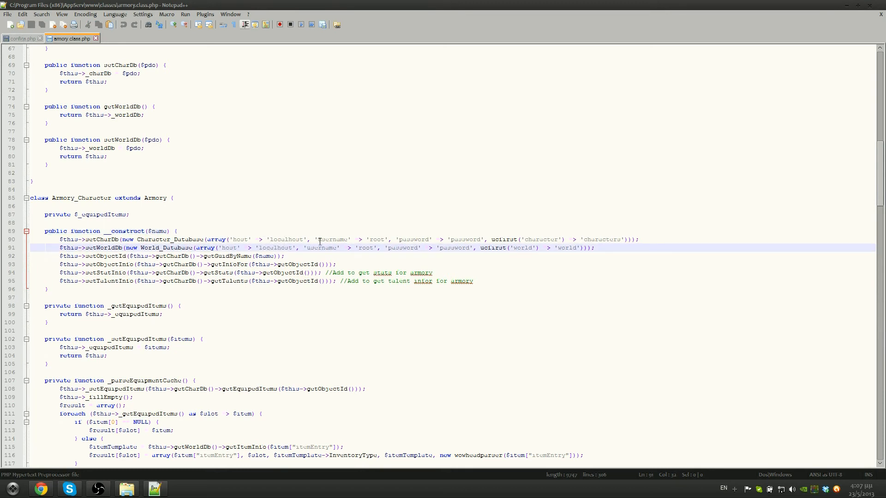
left_click_drag(271, 241, 301, 239)
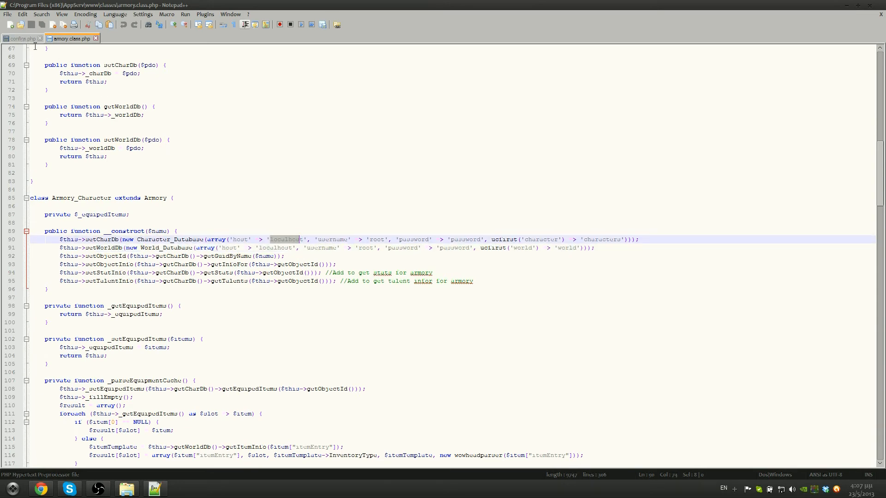
Check configs.php's MySQL host, user, password, port 3306 and characters database settings
left_click(21, 38)
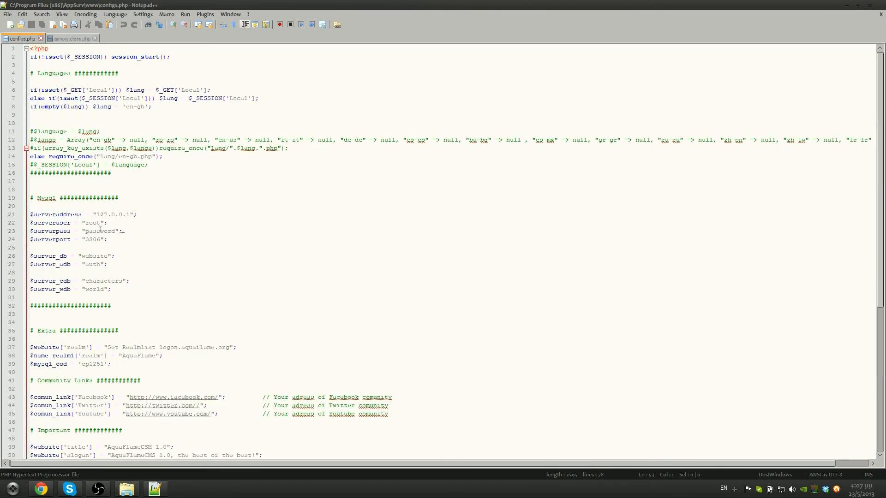
left_click_drag(41, 215, 78, 239)
left_click(106, 215)
left_click(99, 239)
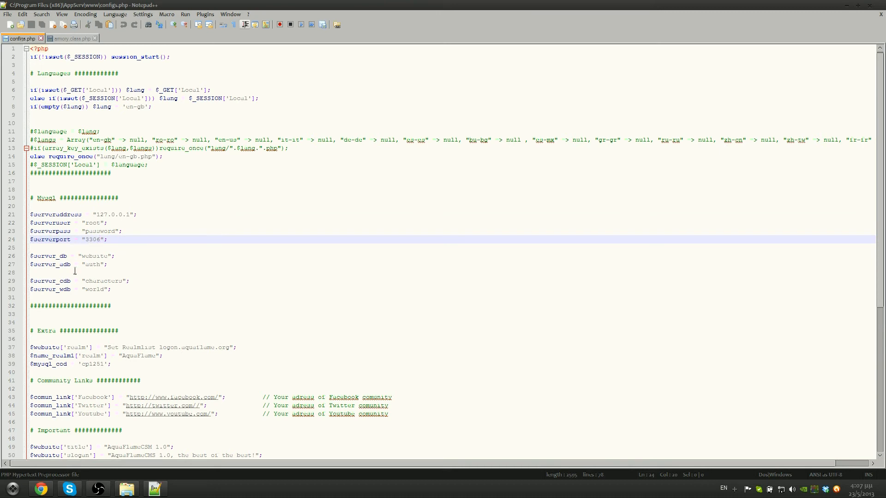
left_click_drag(37, 289, 93, 289)
left_click(99, 281)
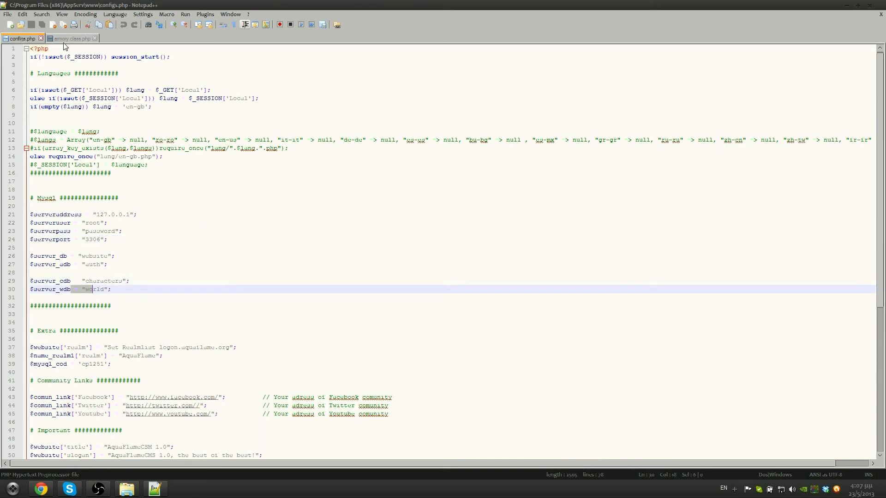
left_click_drag(49, 214, 100, 223)
left_click(99, 231)
left_click_drag(93, 231, 129, 214)
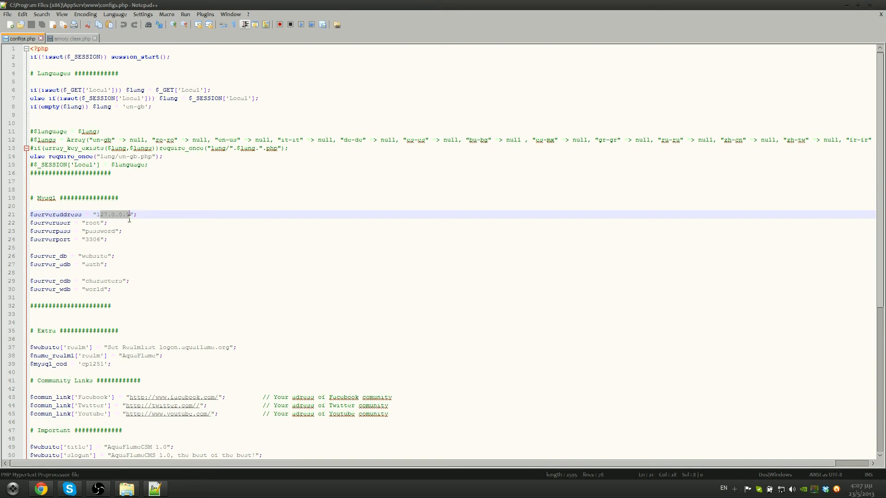
left_click(76, 39)
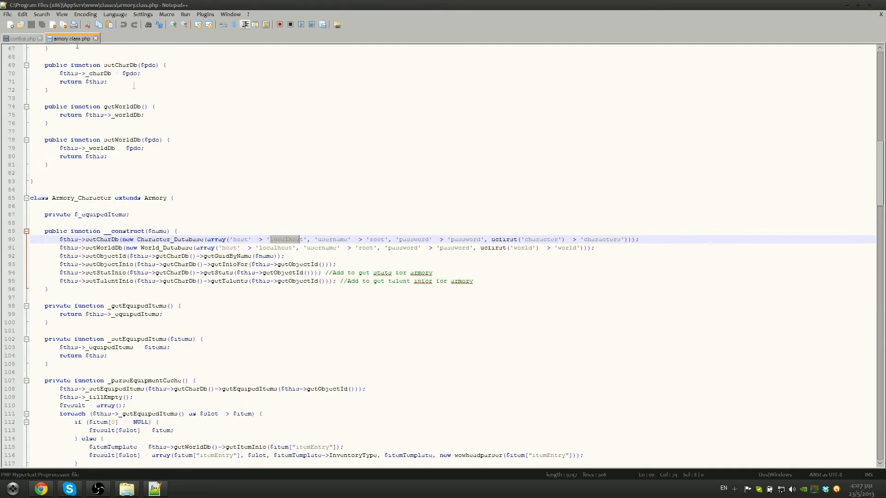
Change the host on lines 90 and 91 from localhost to 127.0.0.1
left_click(277, 240)
left_click_drag(270, 239, 302, 238)
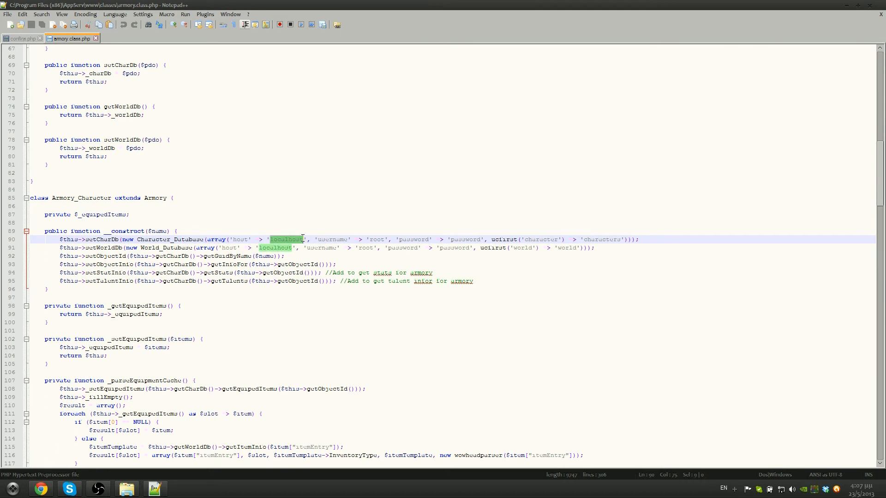
type("127.0.0.1")
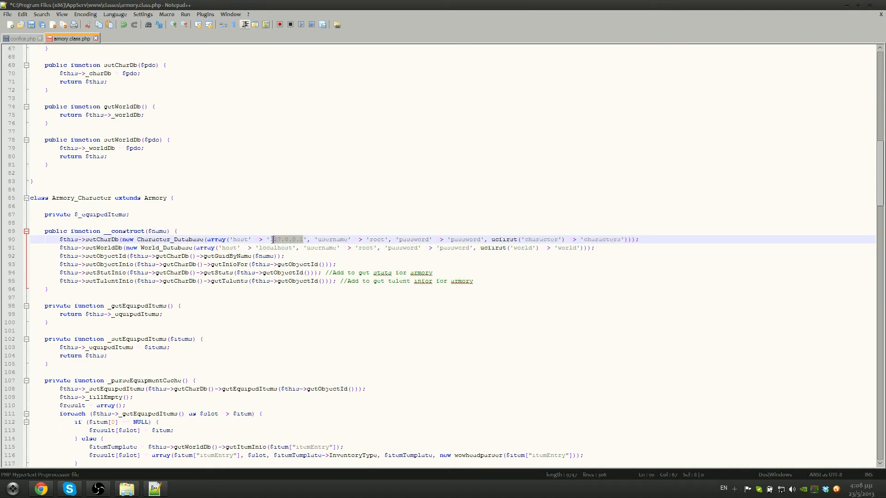
left_click(259, 248)
left_click_drag(260, 249, 362, 240)
type("127.0.0.1")
Replace the character database password on line 90 and review both connection lines
left_click(326, 241)
left_click_drag(369, 240, 384, 240)
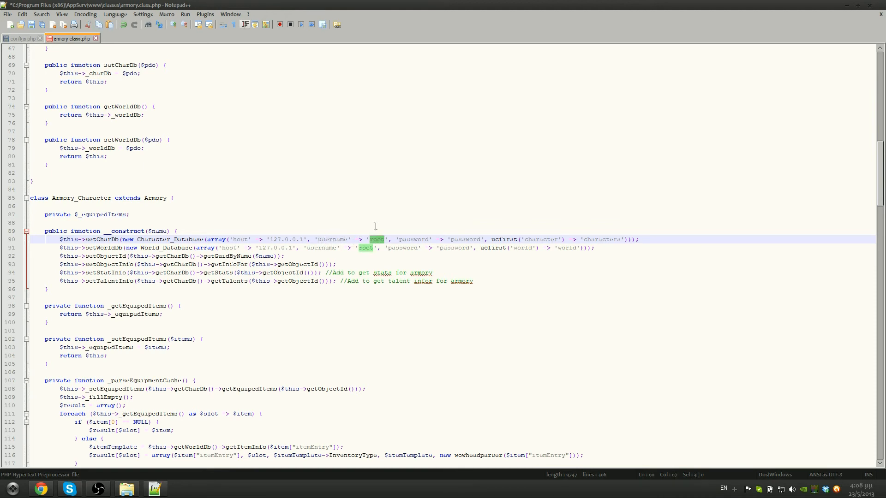
key("Right")
left_click(362, 248)
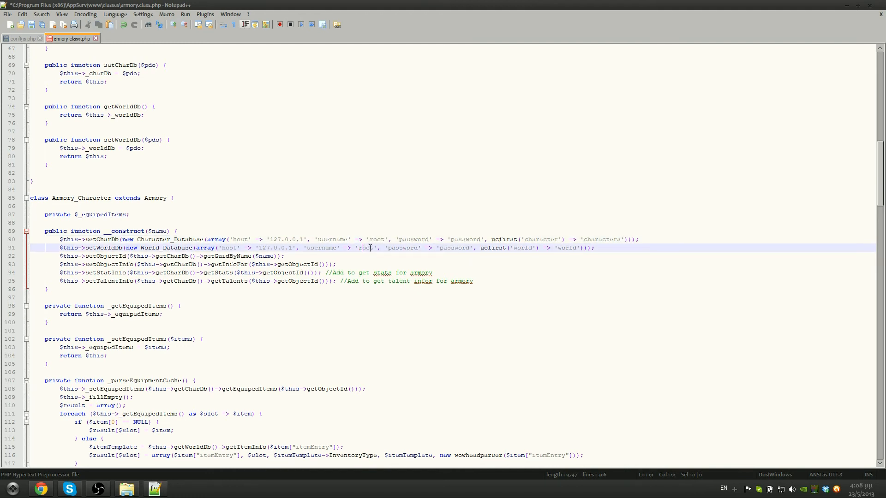
left_click_drag(402, 240, 429, 240)
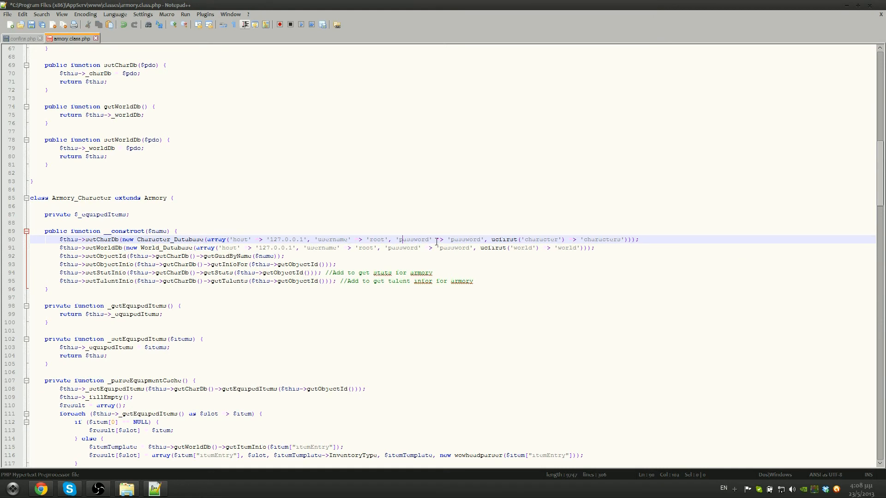
left_click_drag(436, 241, 481, 239)
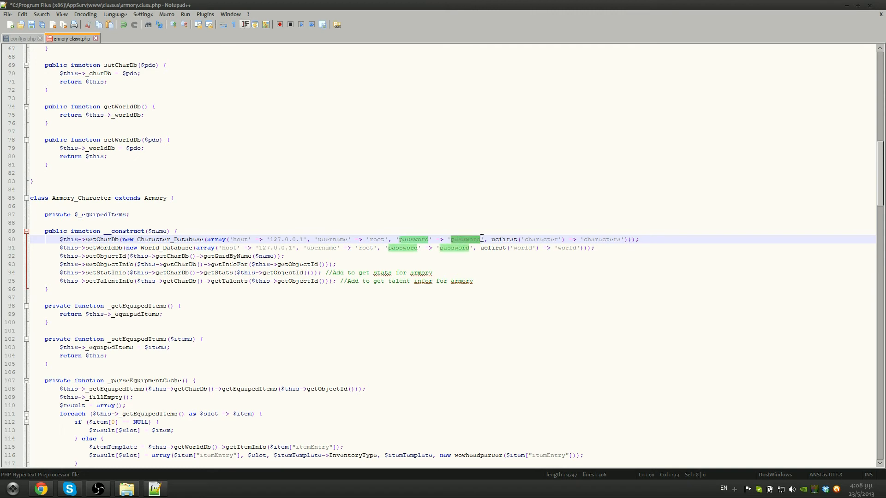
type("password")
left_click(528, 247)
left_click(598, 239)
left_click(573, 247)
left_click(591, 240)
left_click(560, 248)
left_click(588, 240)
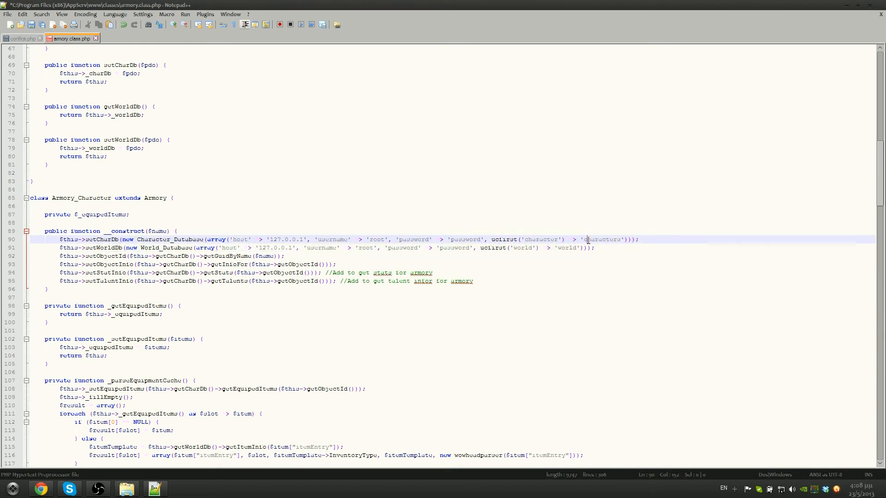
left_click(565, 248)
left_click(595, 239)
left_click(567, 248)
left_click(591, 239)
left_click(568, 248)
left_click(589, 239)
left_click(566, 248)
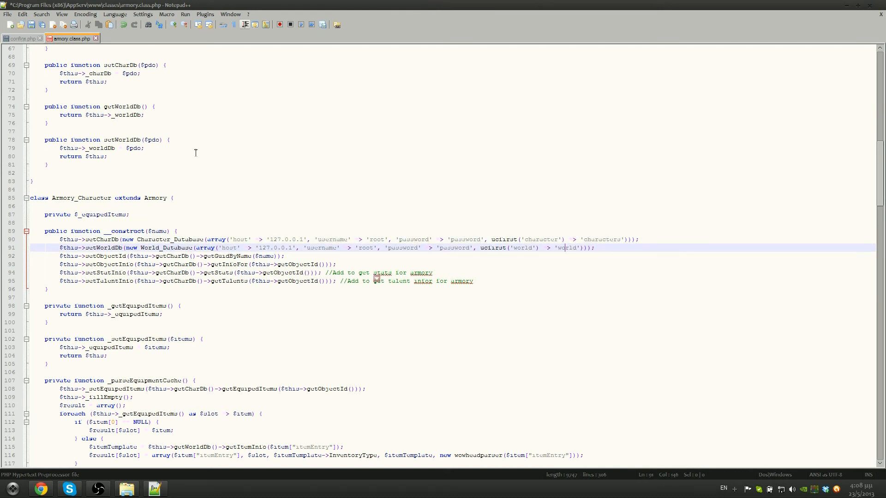
Save armory.class.php, undo and redo the last line 90 edit, then close the file
key("ctrl+s")
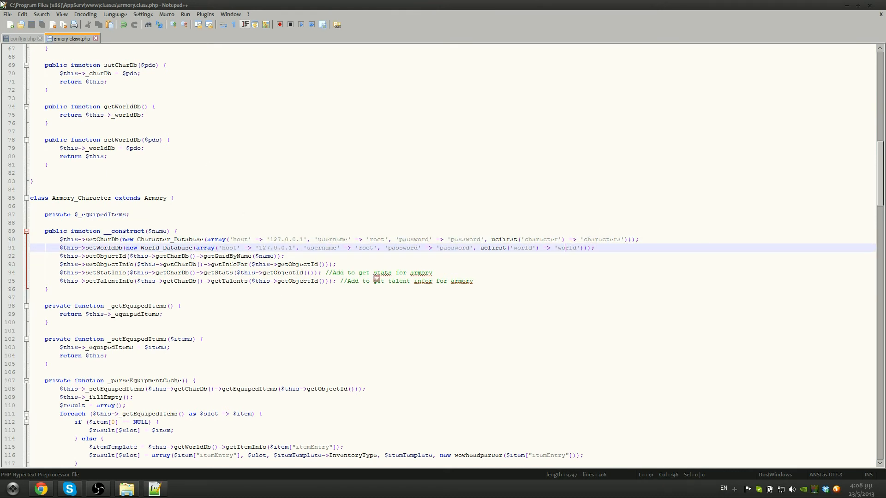
key("ctrl+z")
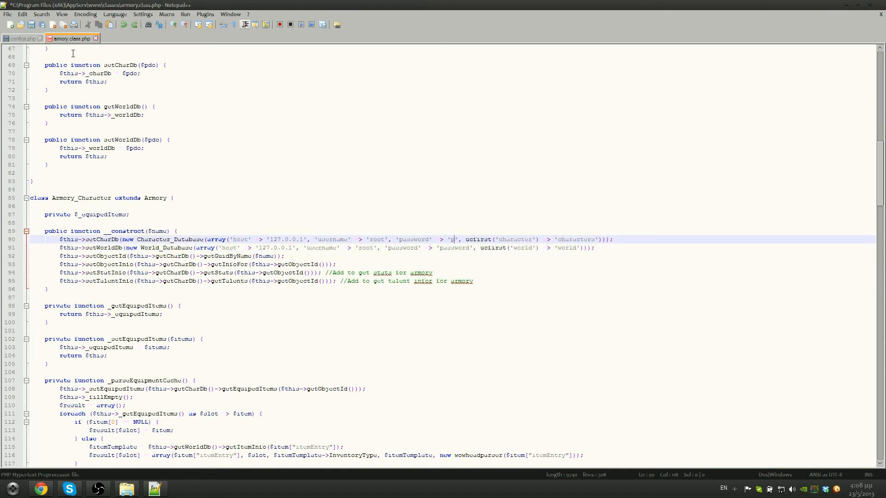
left_click(138, 23)
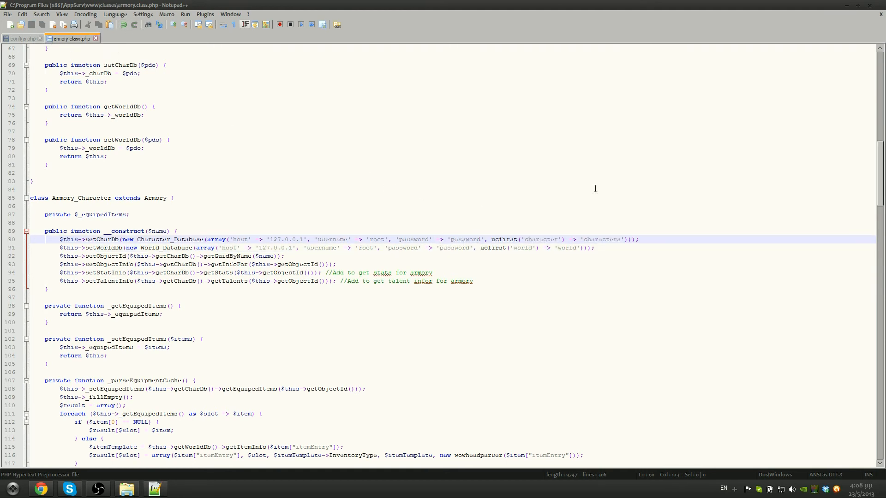
left_click(880, 15)
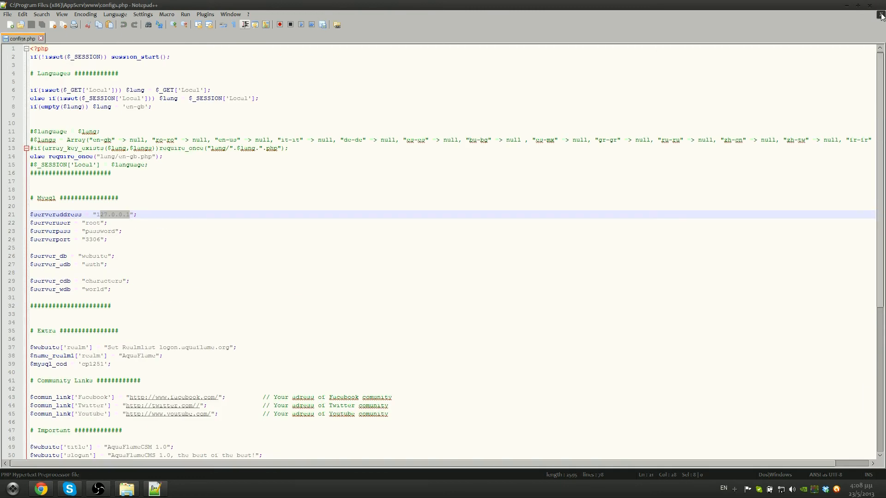
Exit Notepad++, then in Chrome swap the GitHub tab for a new tab loading localhost
left_click(880, 15)
left_click(879, 6)
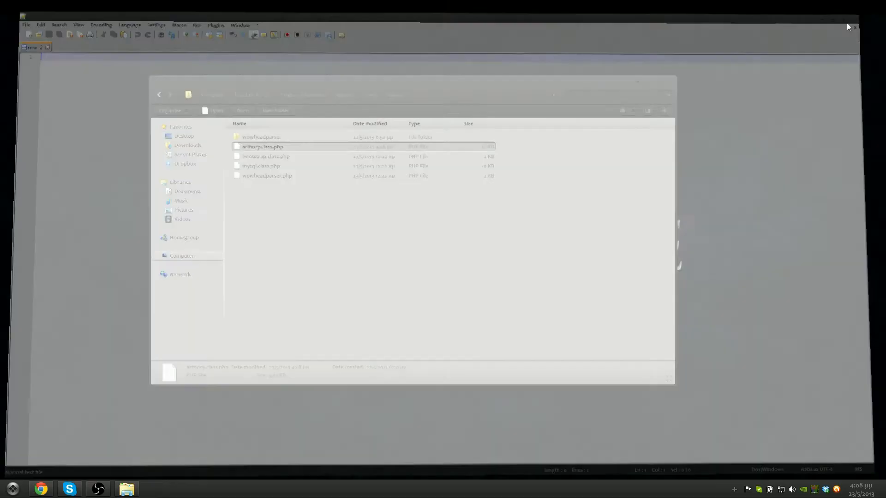
left_click(46, 487)
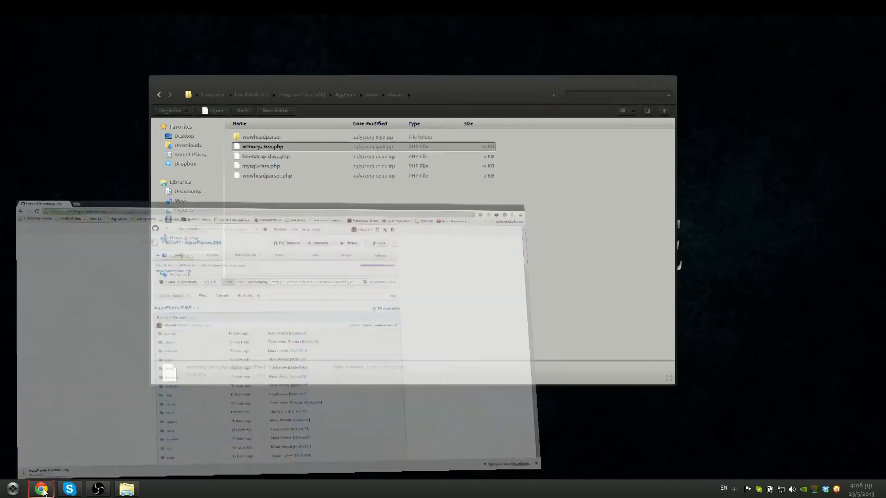
left_click(107, 6)
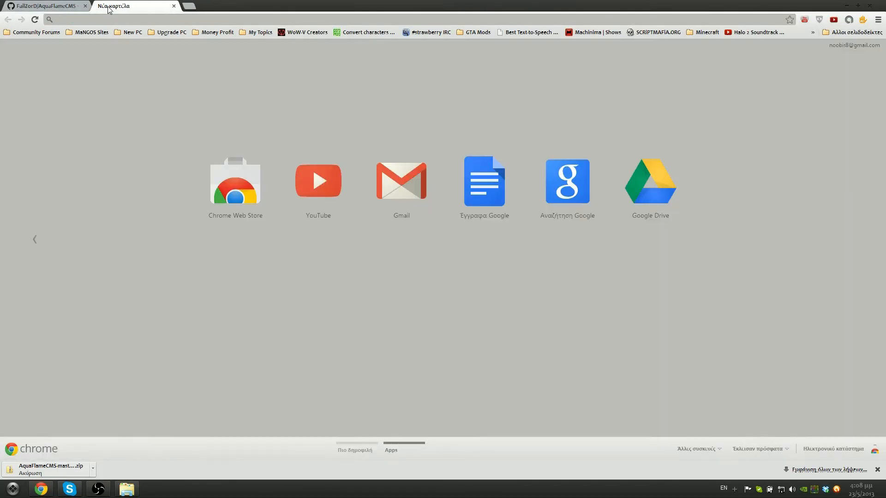
left_click(85, 6)
type("a")
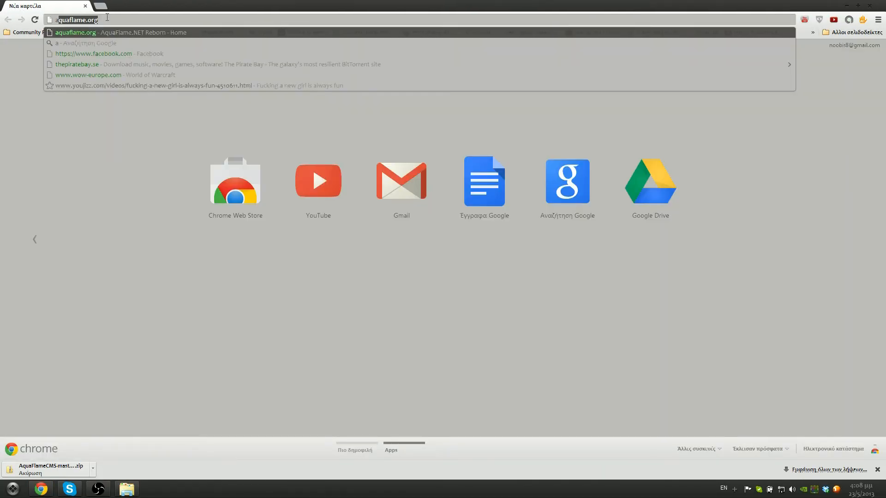
key("BackSpace")
key("BackSpace")
type("localhost/")
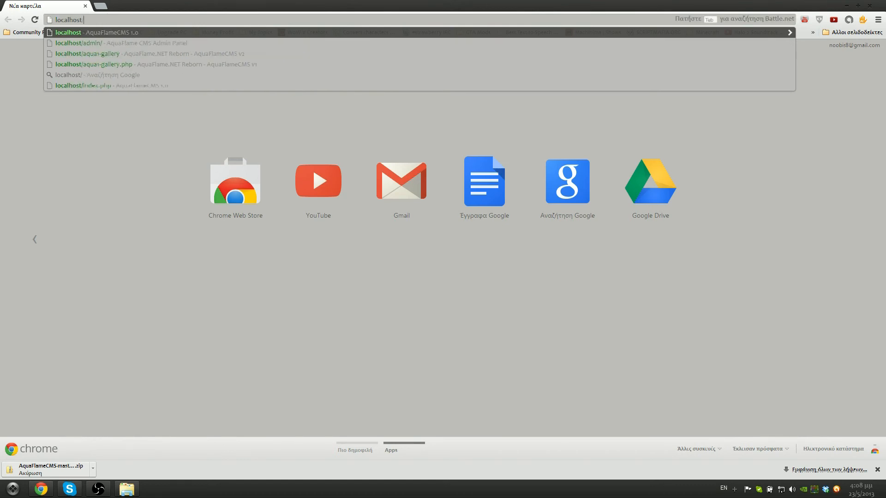
key("Return")
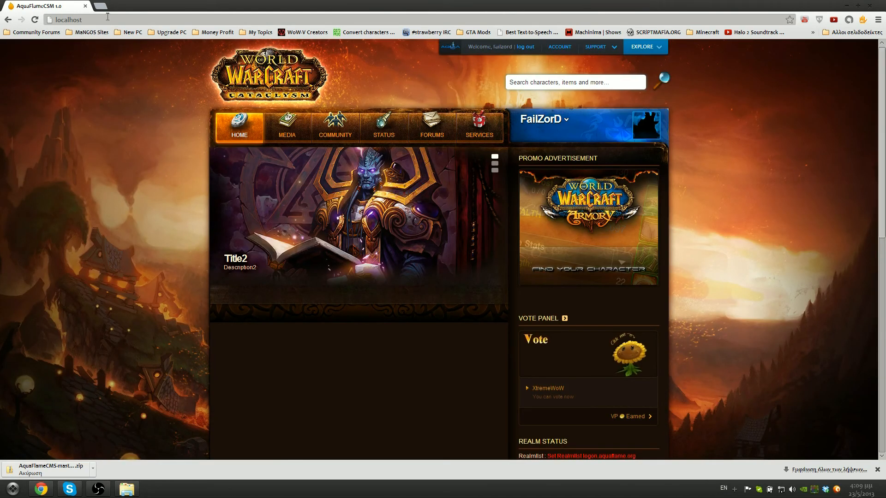
Check the character dropdown menu and switch the homepage slideshow to the Recruit slide
left_click(545, 120)
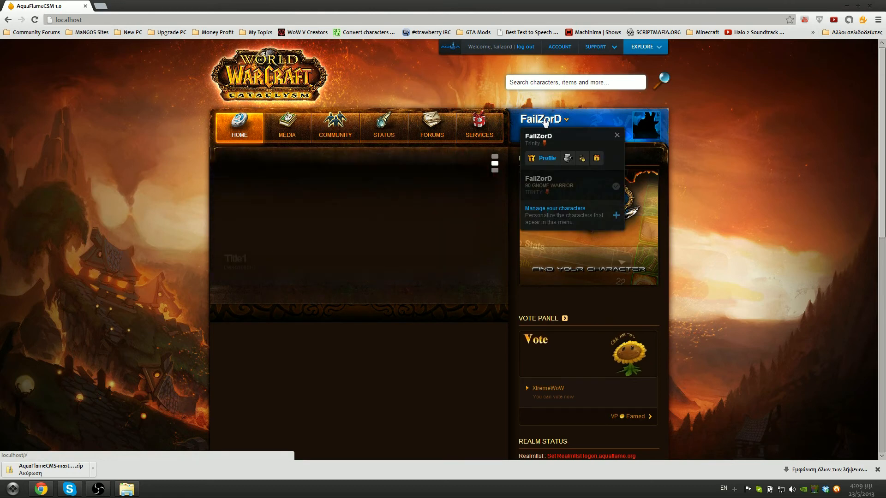
left_click(547, 121)
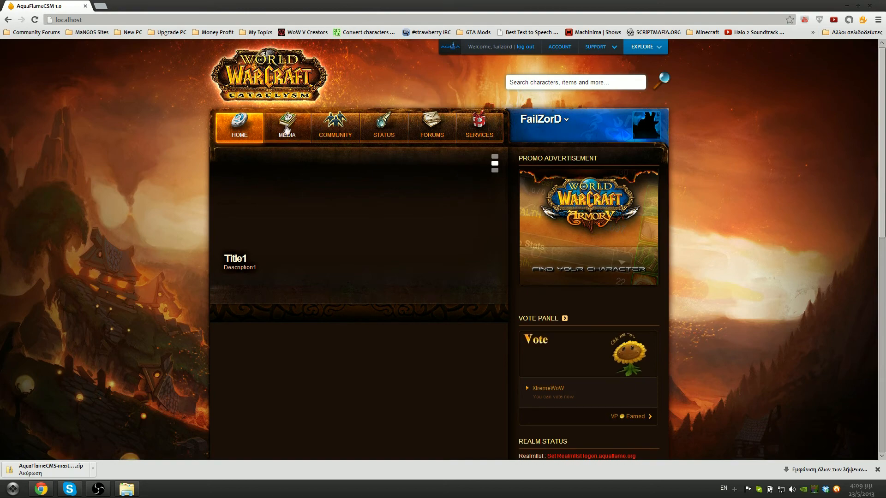
scroll(233, 272, "down", 5)
scroll(233, 272, "up", 5)
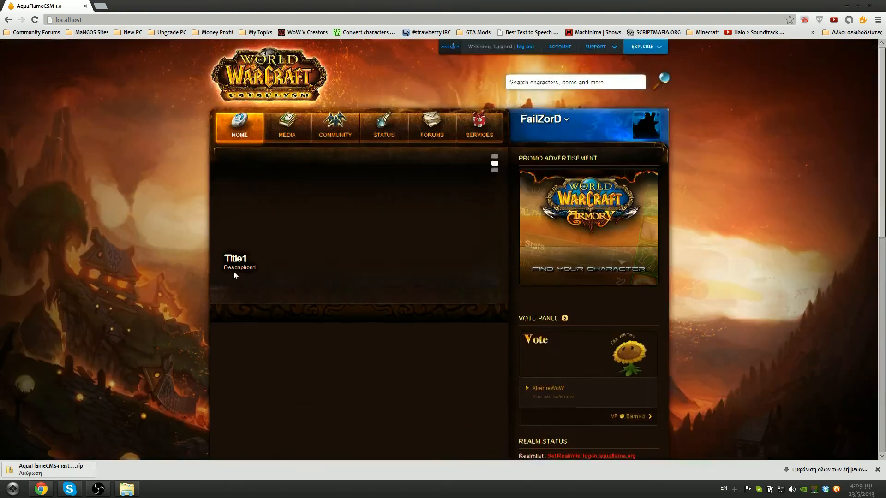
left_click(494, 163)
left_click(494, 170)
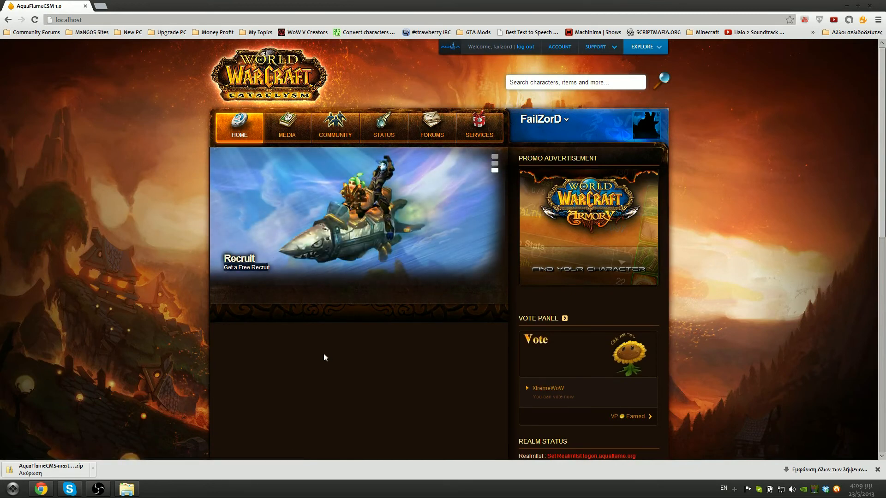
Review the Trinity realm status panel's realmlist and PvP type, then log out of the site
scroll(324, 357, "down", 4)
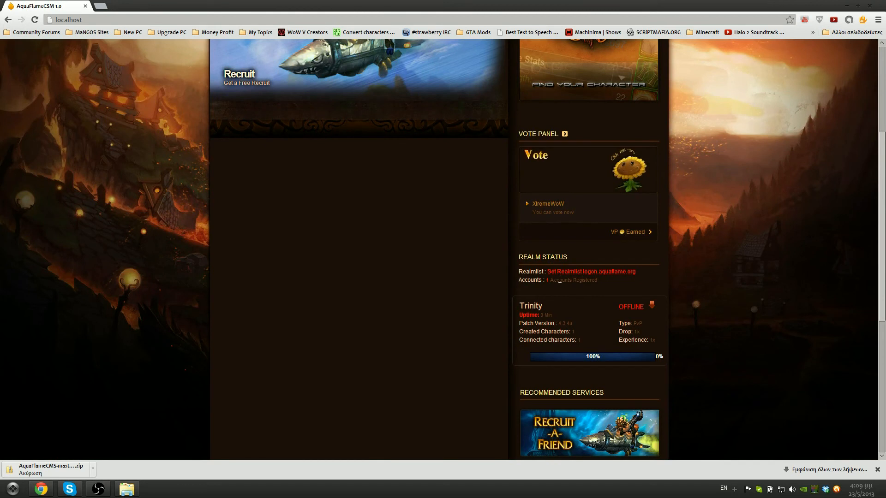
left_click_drag(555, 271, 631, 269)
left_click(548, 282)
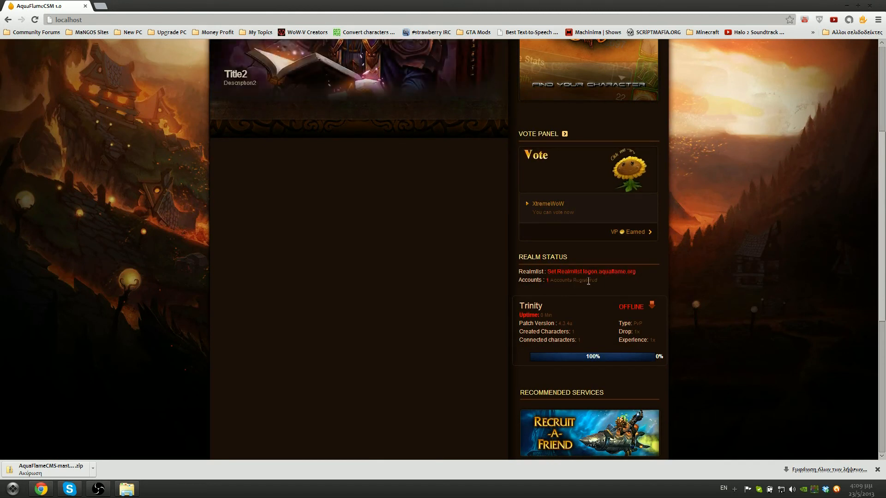
left_click_drag(521, 307, 638, 308)
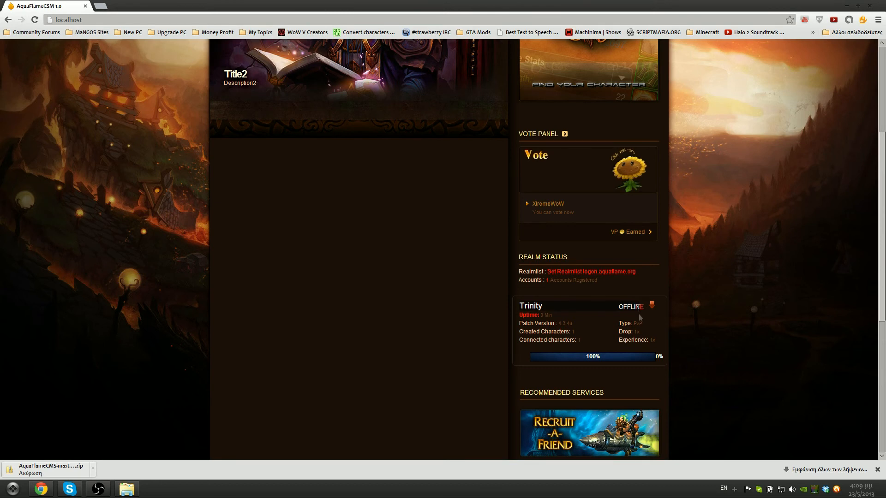
left_click_drag(577, 317, 652, 343)
left_click(638, 333)
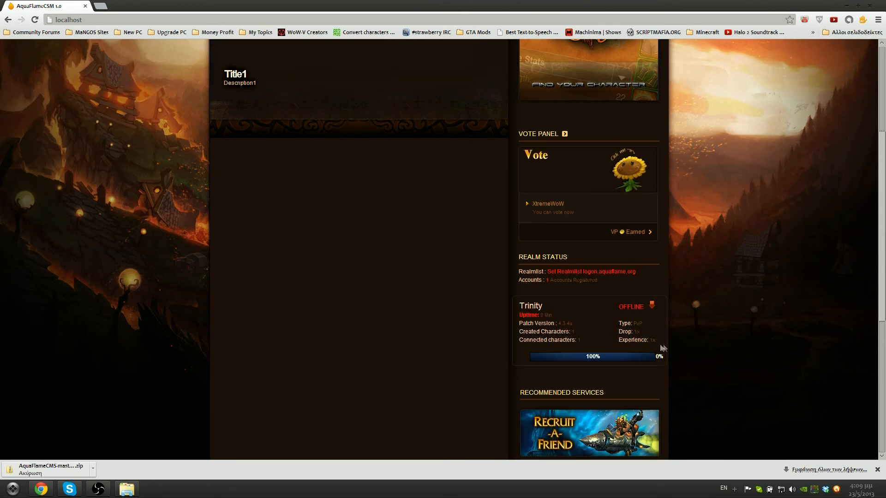
left_click_drag(634, 323, 646, 324)
left_click(643, 326)
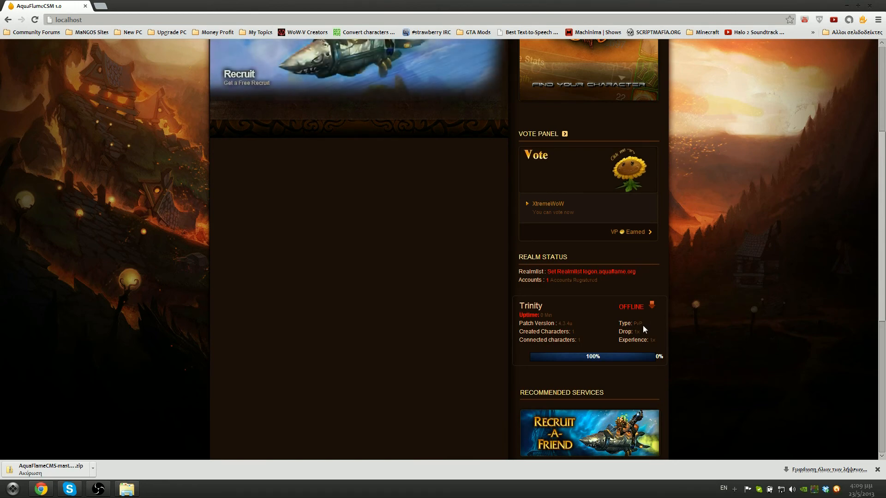
scroll(565, 317, "up", 4)
left_click(527, 49)
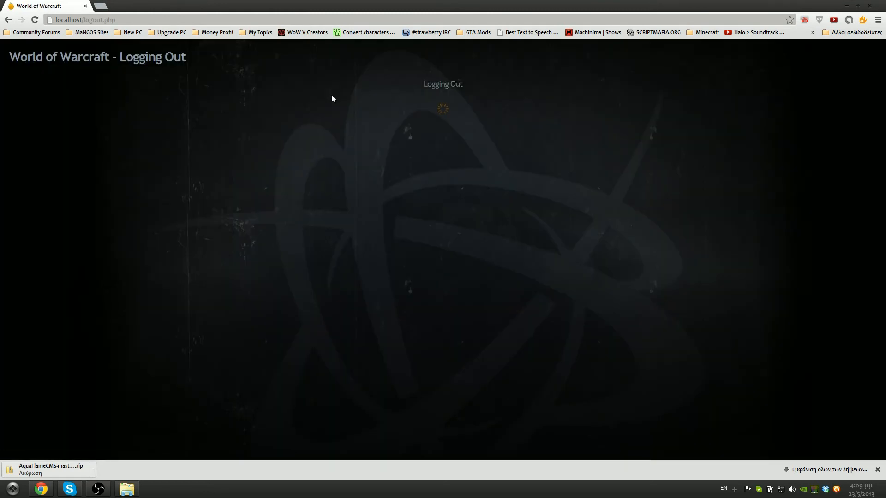
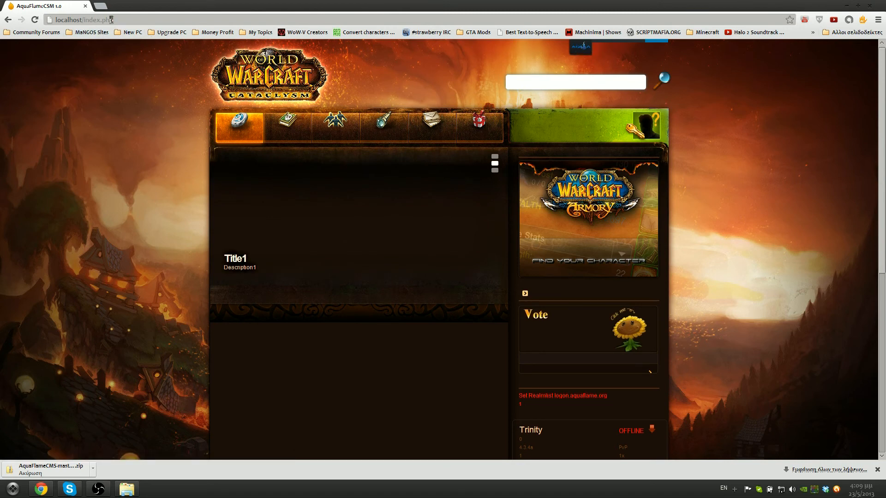
Reload localhost/index.php and bring up the www folder's PHP files in Explorer
key("Return")
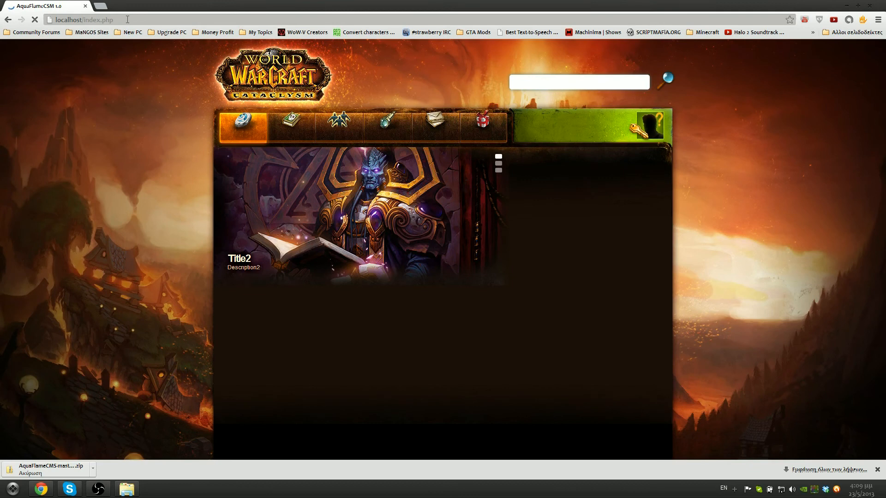
left_click(126, 488)
key("BackSpace")
scroll(316, 248, "down", 8)
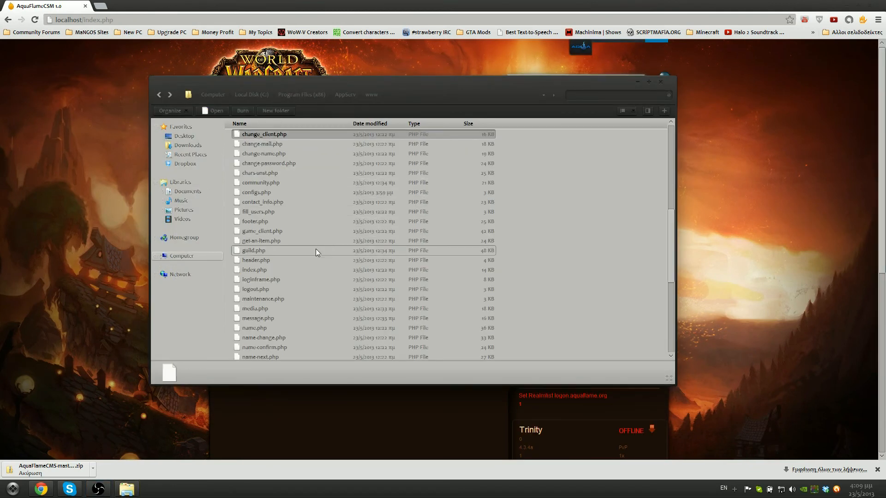
Bring up the context menu for configs.php in the www folder
right_click(272, 194)
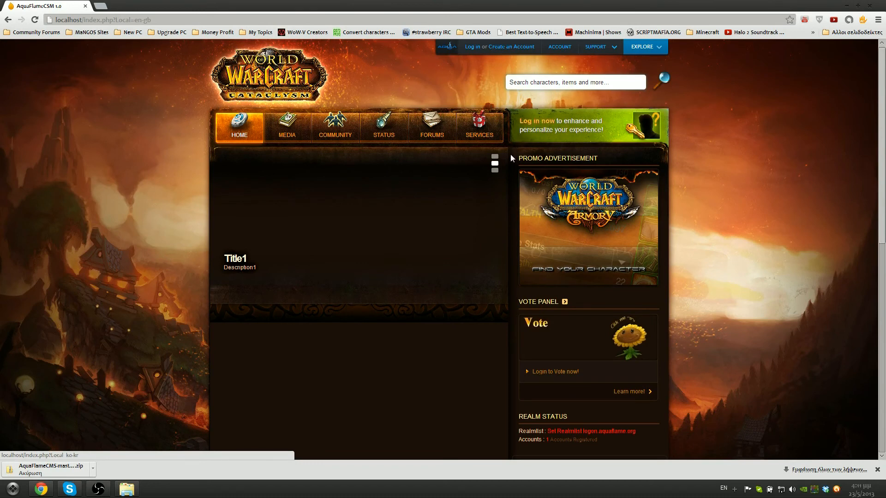
Dismiss the download bar, then launch HeidiSQL and close its session manager
left_click(877, 469)
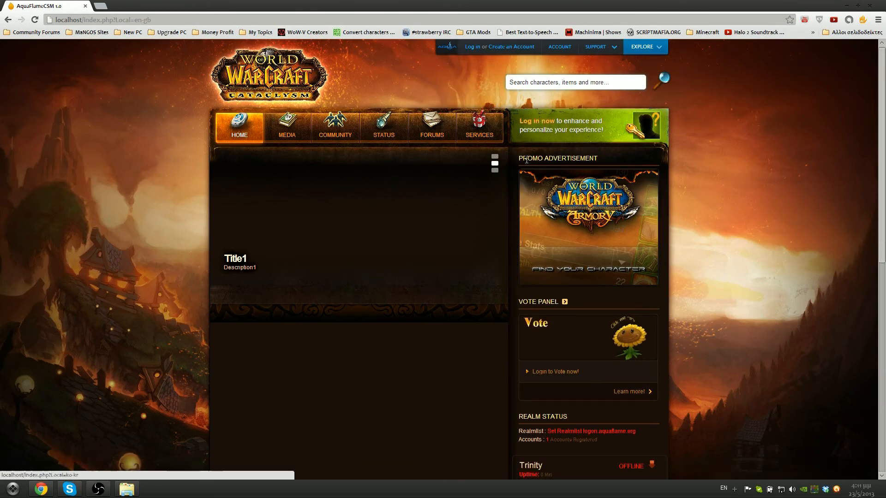
scroll(508, 223, "down", 9)
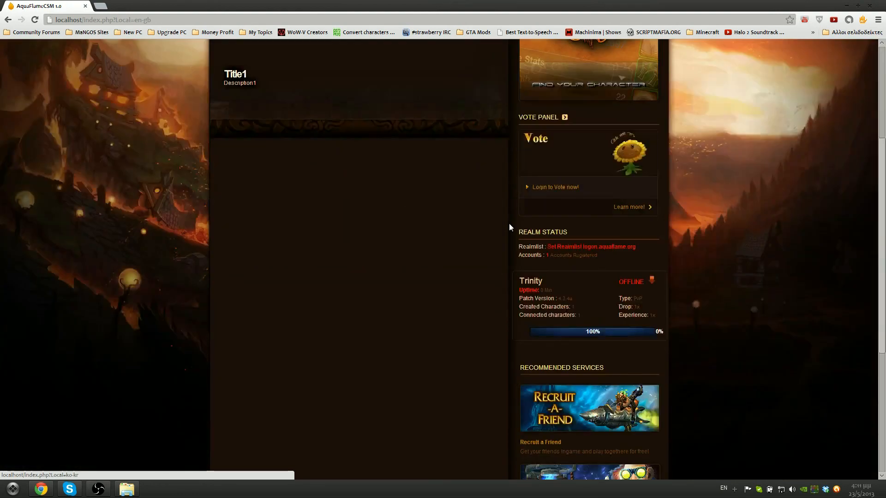
scroll(508, 223, "up", 10)
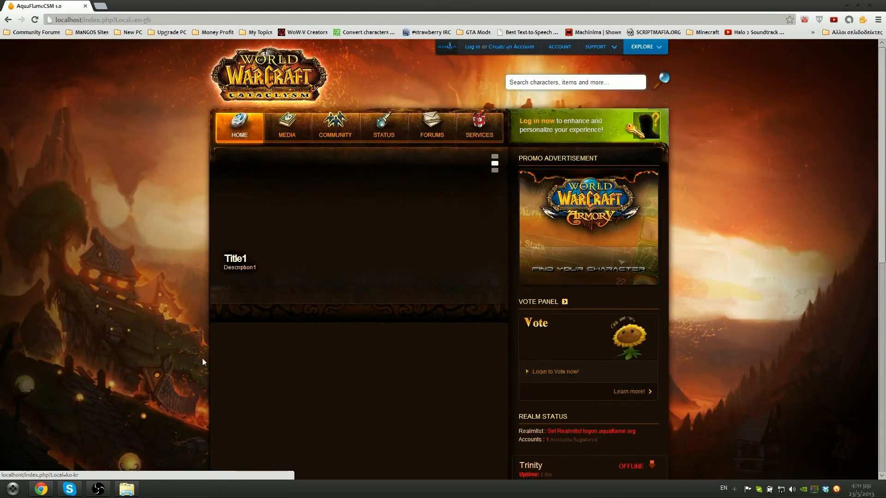
left_click(13, 488)
type("he")
key("Return")
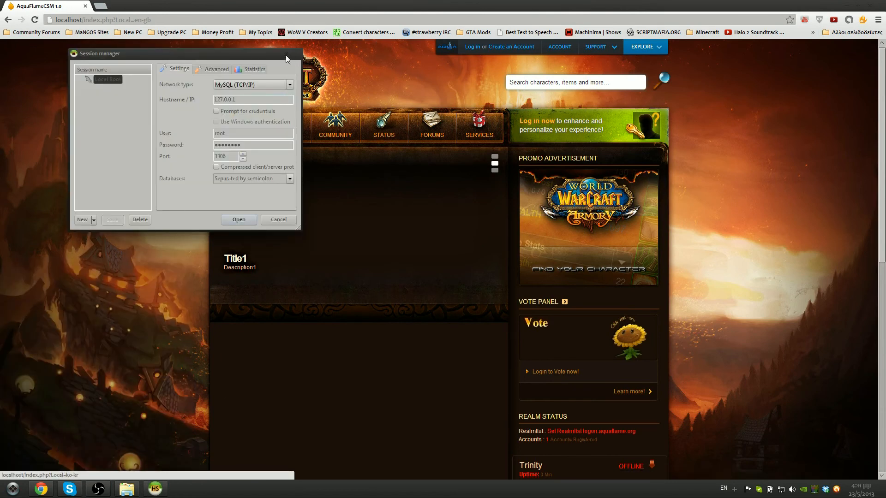
left_click(289, 55)
Log in to the site with the admin account's username and password
left_click(472, 47)
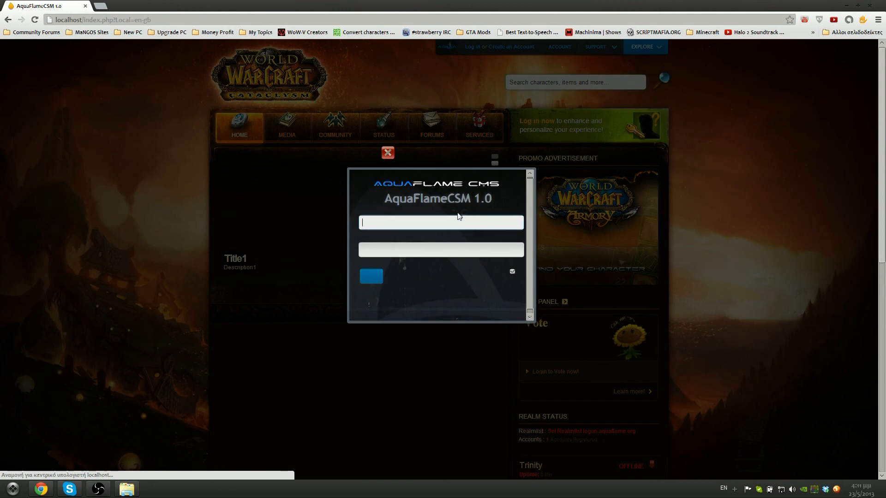
type("fallzord")
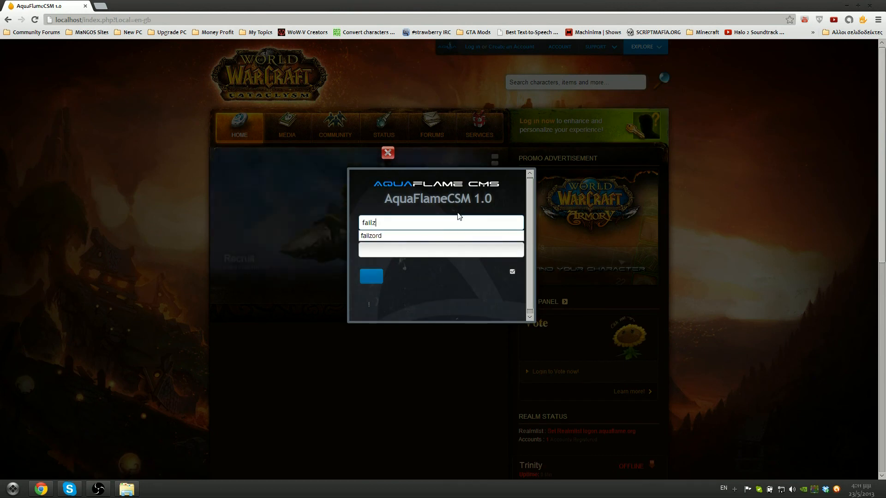
key("Tab")
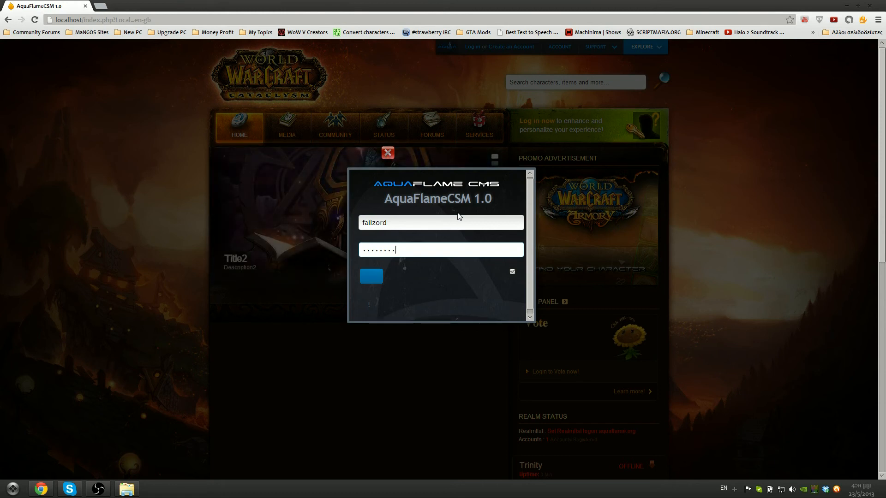
key("Return")
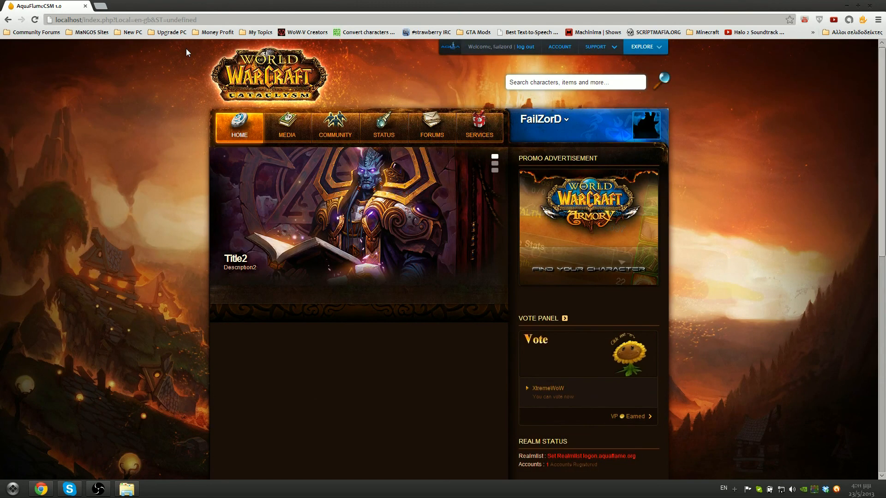
Load localhost/admin/ and go to Write News under Web Functions
left_click_drag(221, 18, 86, 19)
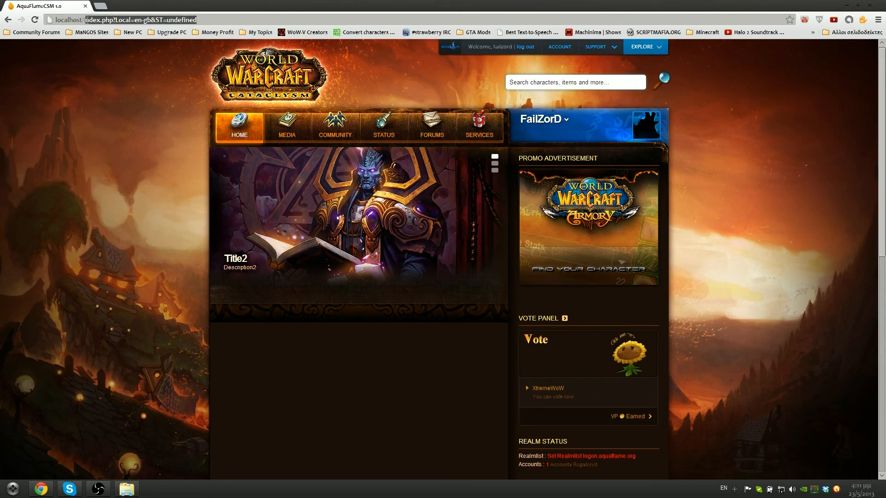
type("admin/")
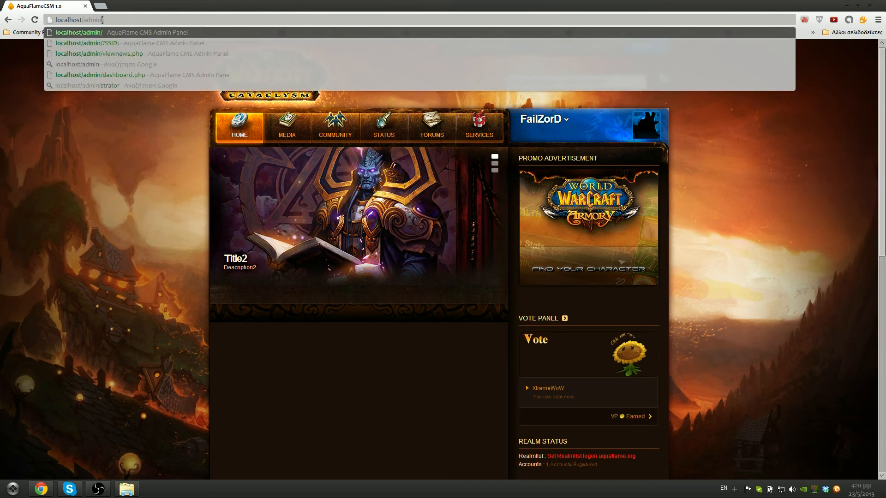
key("Return")
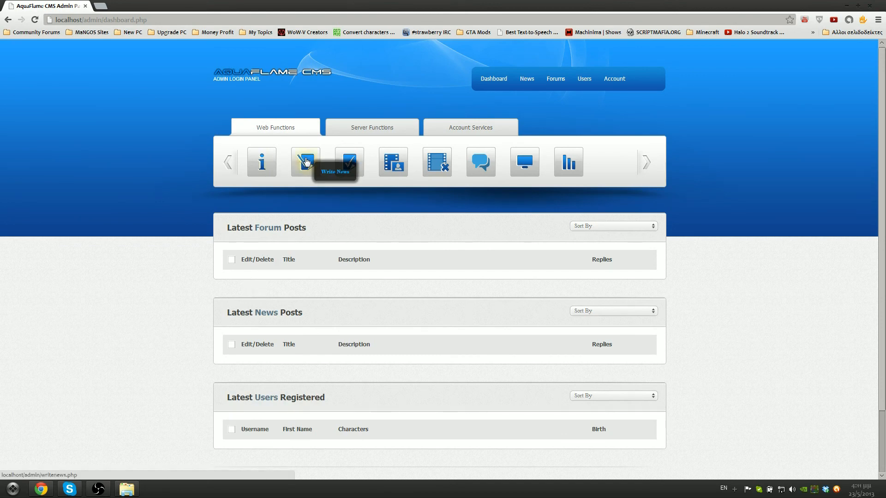
left_click(316, 172)
Title the news post 'Tutorial' and choose the armory image
left_click(286, 300)
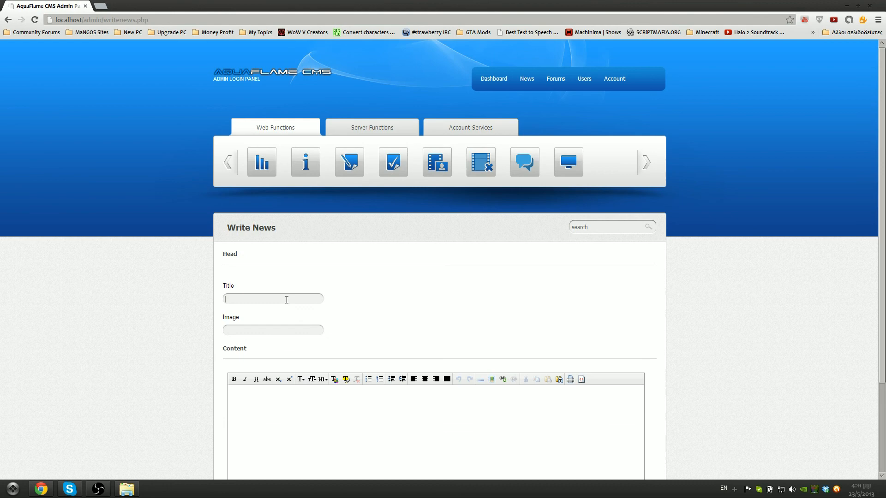
type("Tutorial")
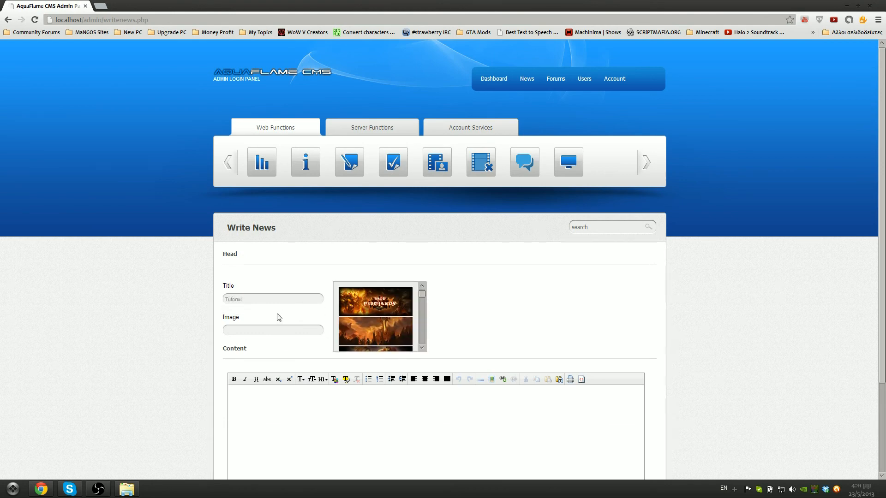
left_click(260, 301)
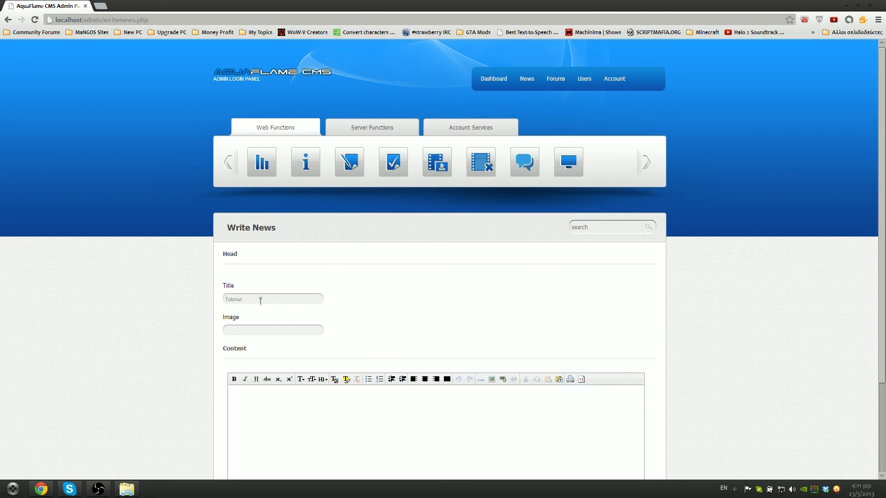
left_click(259, 329)
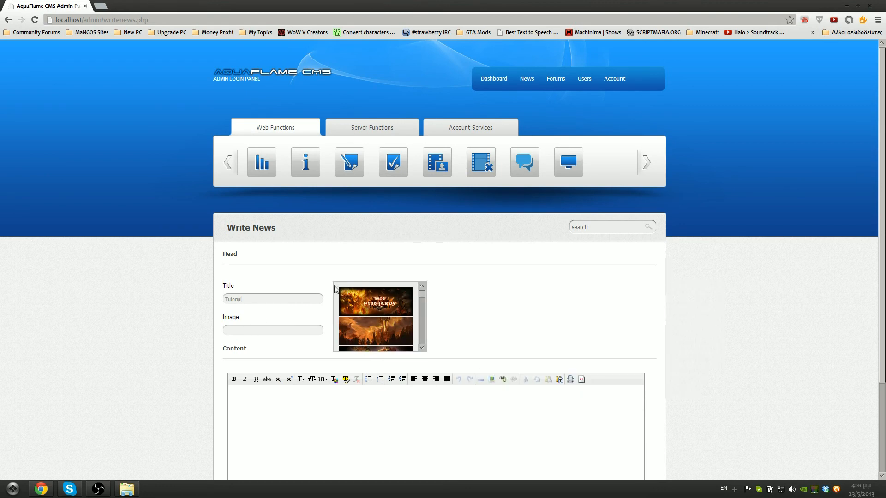
left_click_drag(422, 295, 422, 304)
left_click(378, 300)
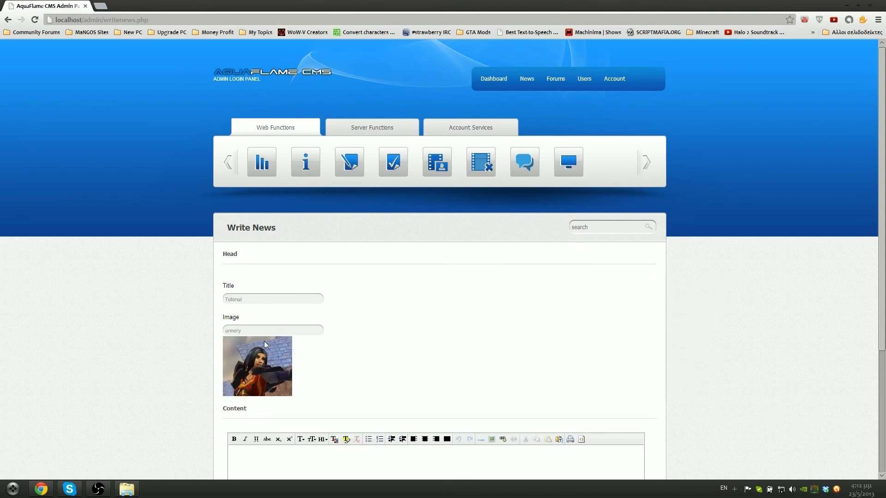
scroll(279, 366, "down", 3)
Write the post content describing how to install AquaFlameCMS 1.0
left_click(295, 366)
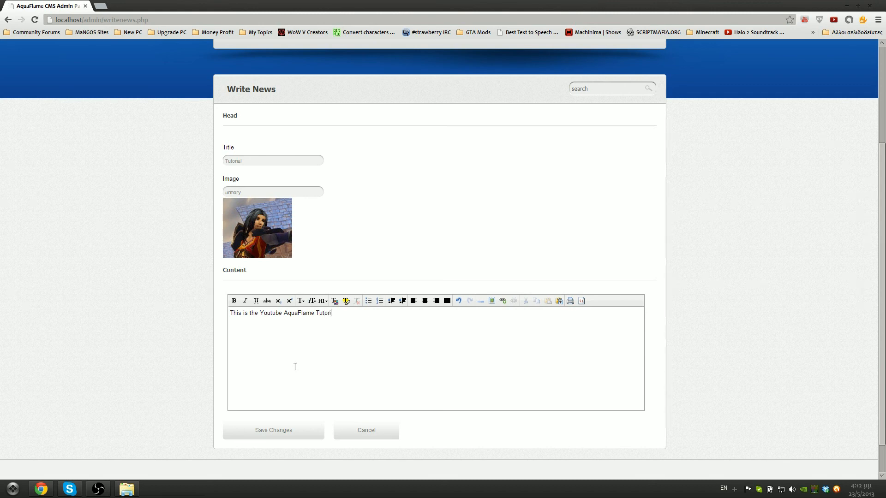
type("nstall AquaFlameCMS 1.0.")
scroll(394, 166, "down", 1)
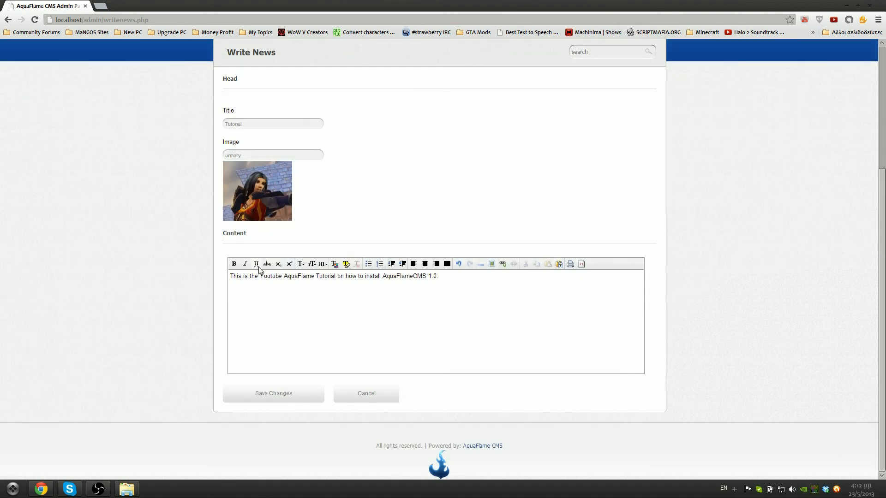
scroll(368, 173, "up", 4)
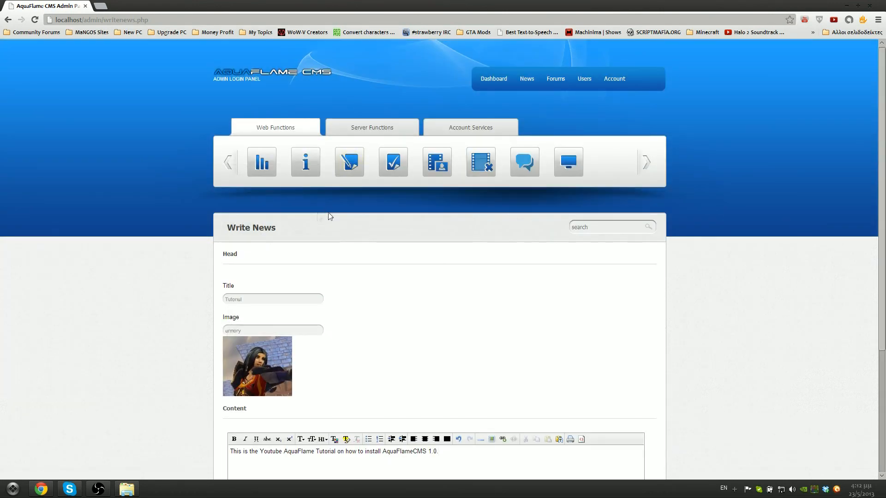
scroll(330, 217, "down", 4)
Save the Tutorial post, confirm it under Latest News Posts, then view the website
left_click(275, 395)
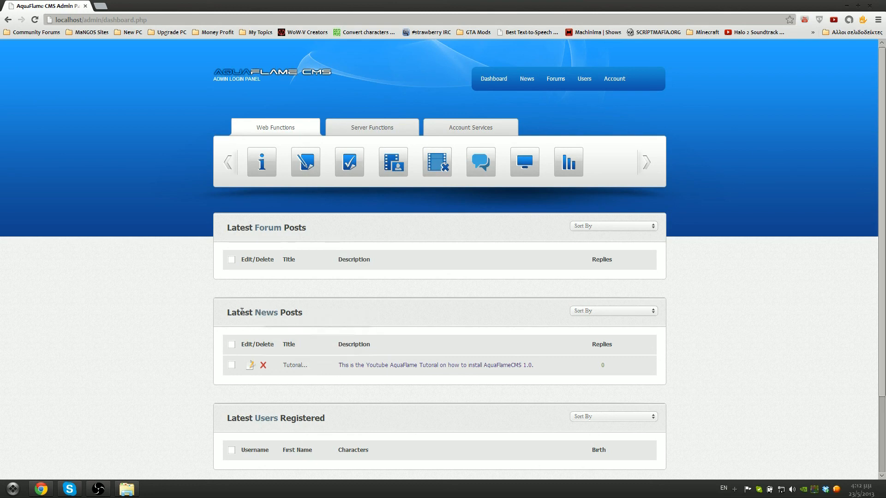
scroll(342, 320, "down", 1)
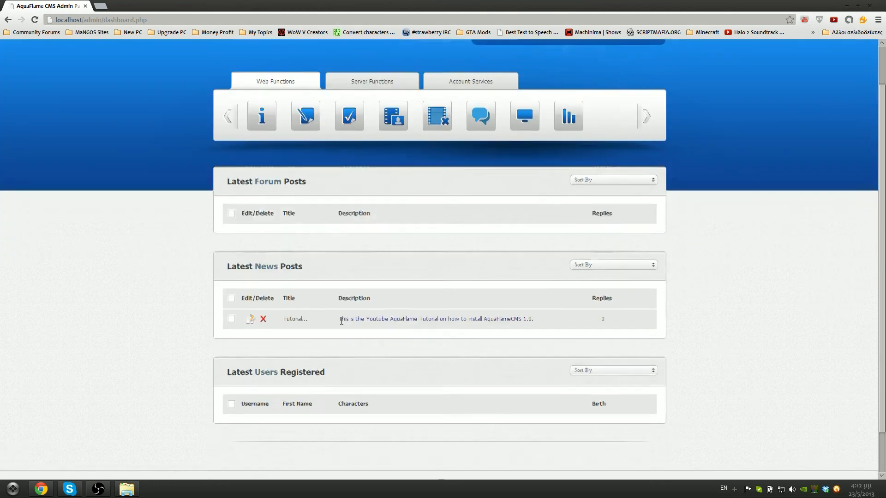
scroll(342, 320, "down", 1)
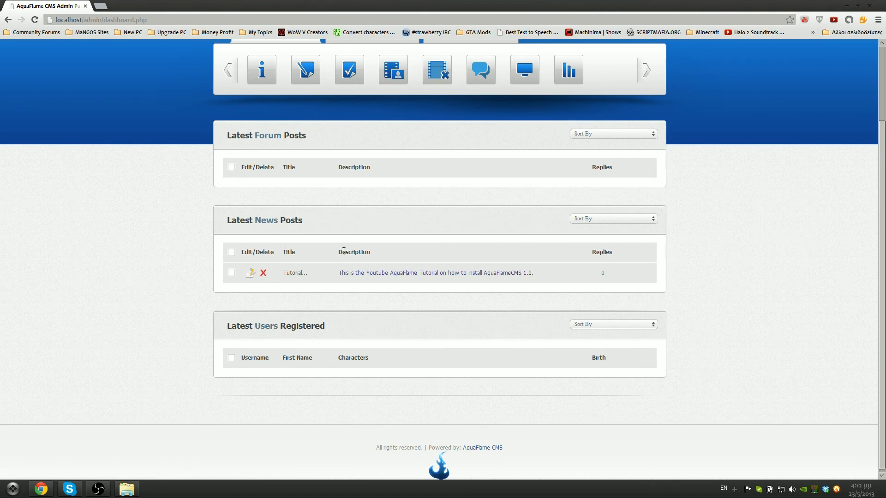
scroll(594, 275, "up", 2)
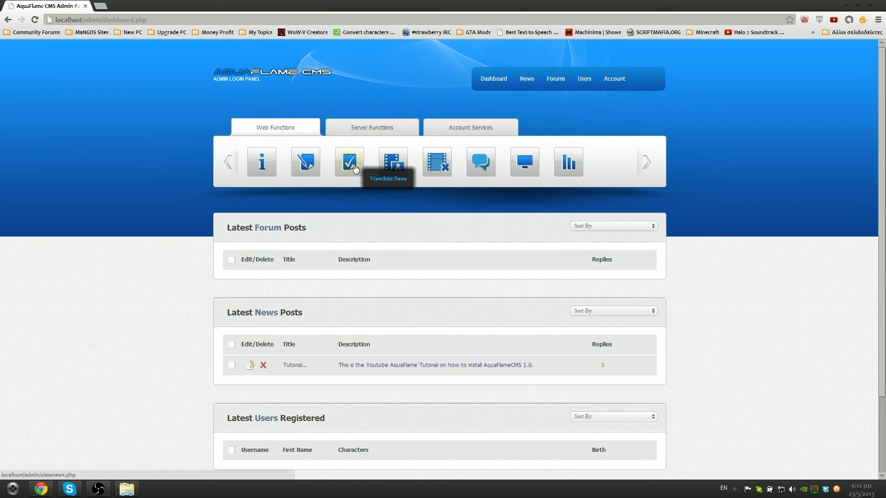
left_click(524, 174)
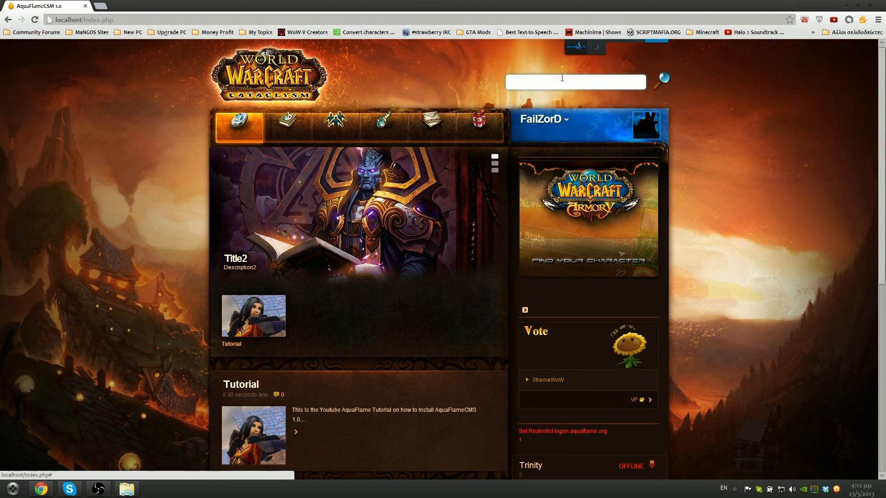
Scroll the homepage to check the Tutorial news item with its picture and install text
scroll(450, 257, "down", 1)
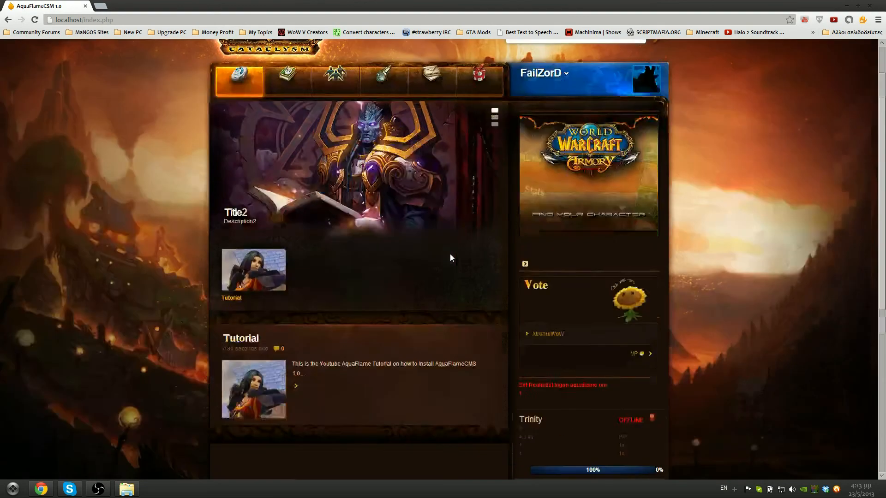
scroll(450, 257, "down", 2)
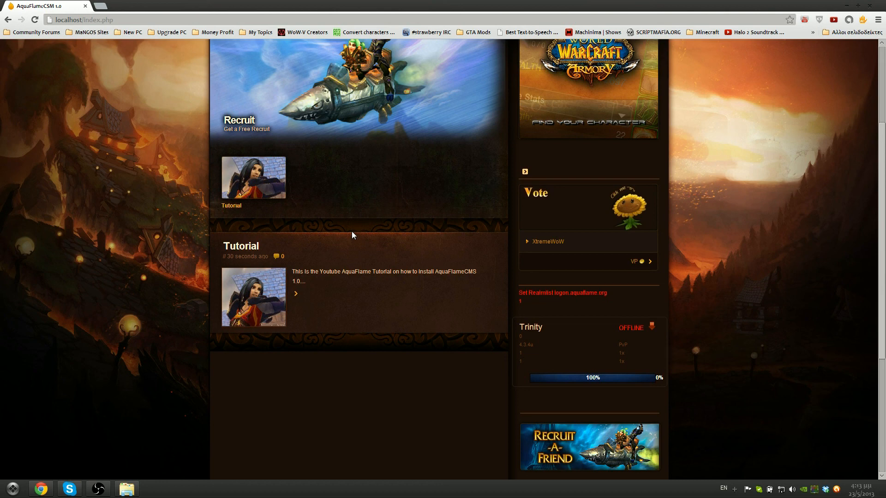
scroll(360, 229, "up", 3)
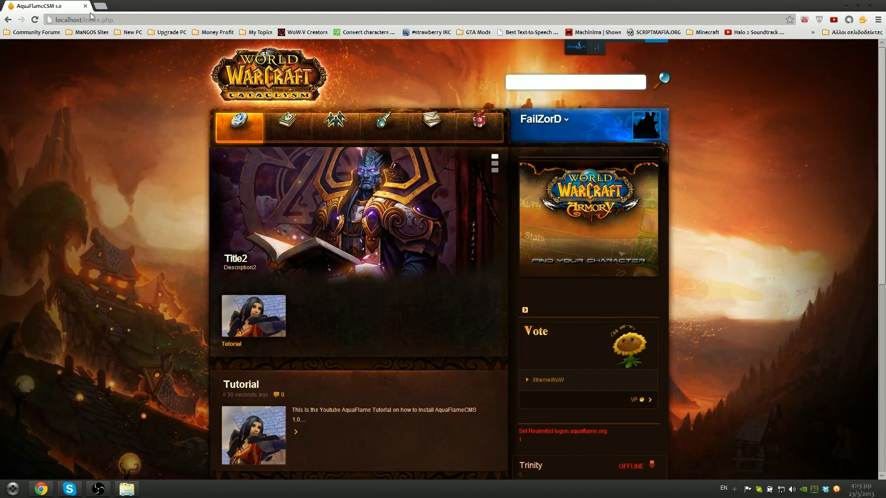
Load aquaflame.org from the address bar suggestion, then minimize Chrome
left_click(155, 20)
type("aquaf;")
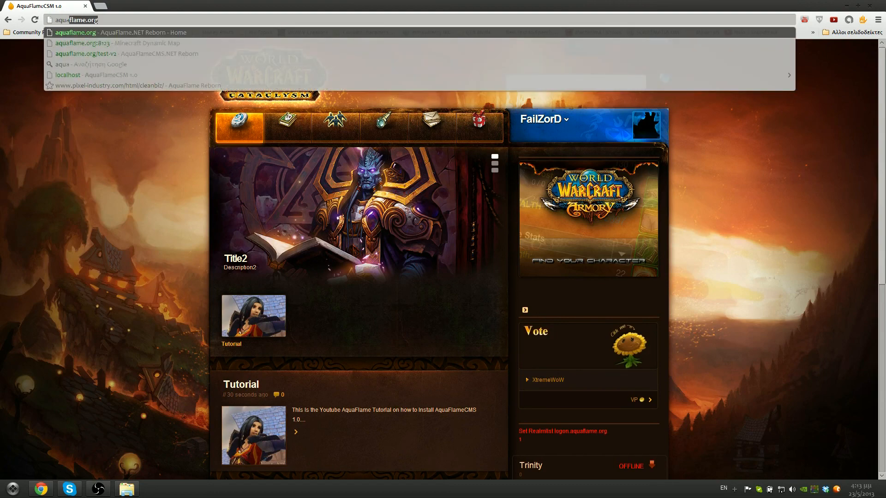
key("Down")
key("Return")
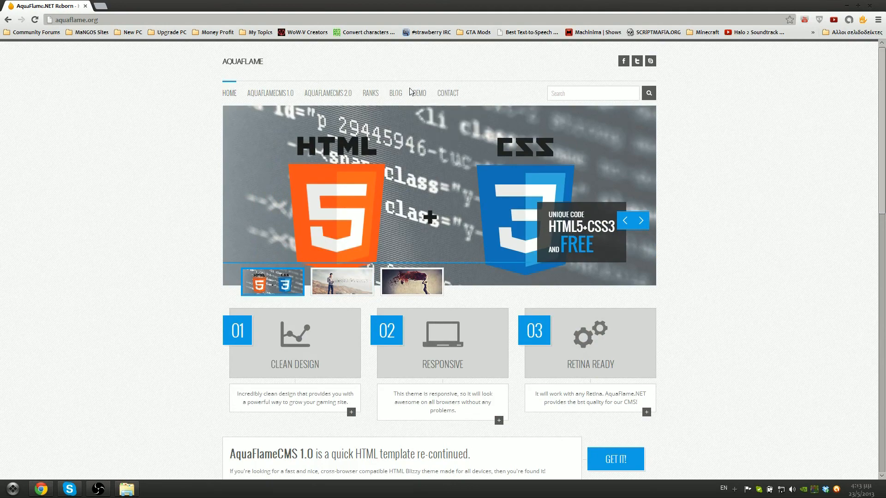
mouse_move(394, 96)
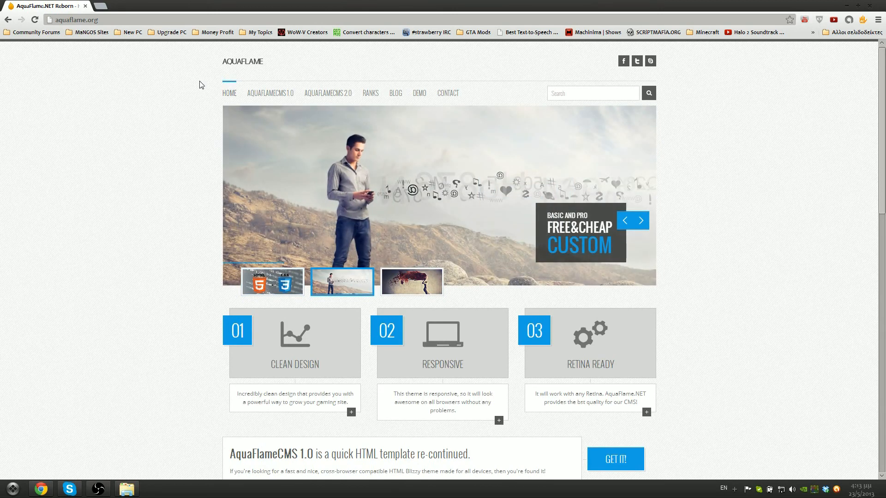
left_click(847, 6)
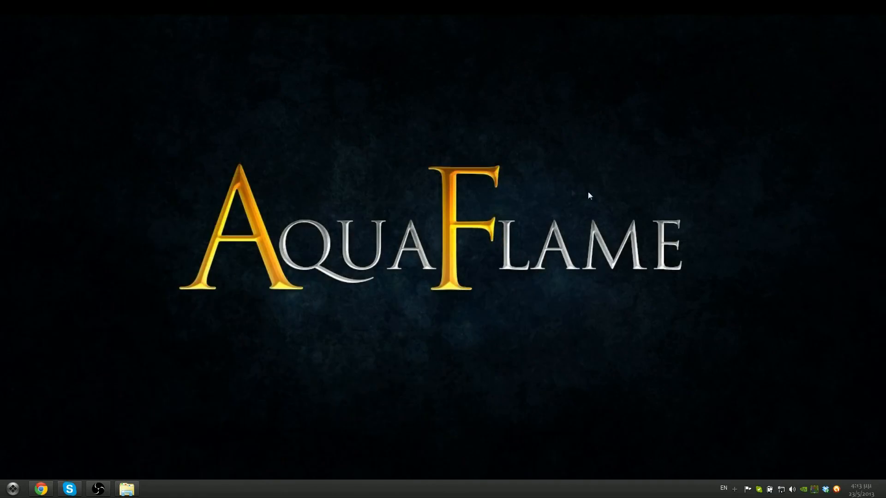